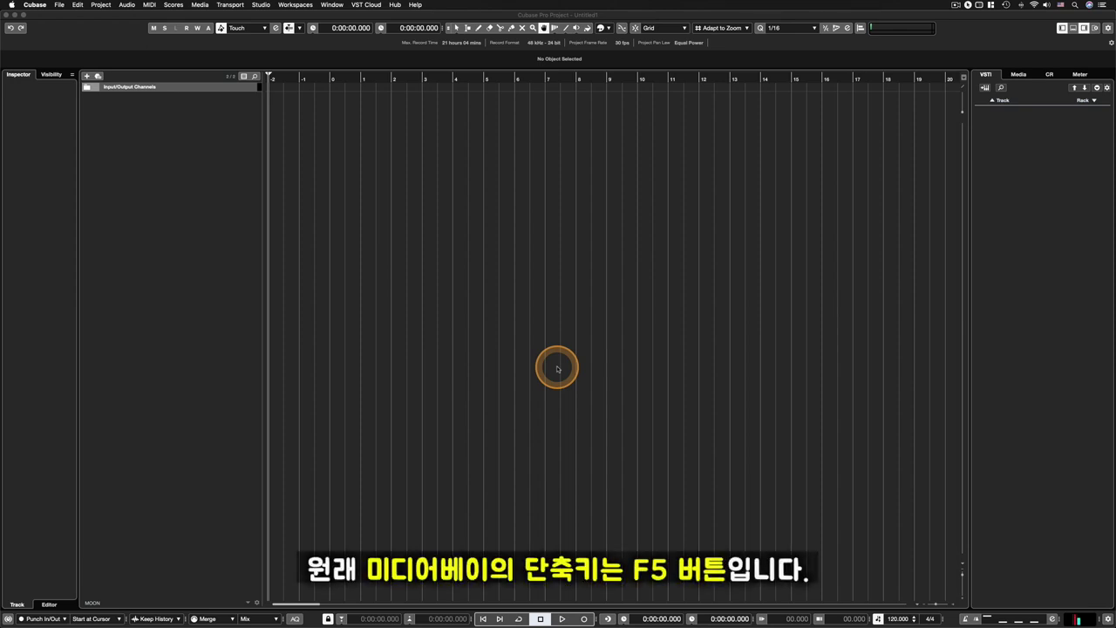
# Step: Open the MediaBay window, look through its results list, and close the window
pyautogui.click(557, 369)
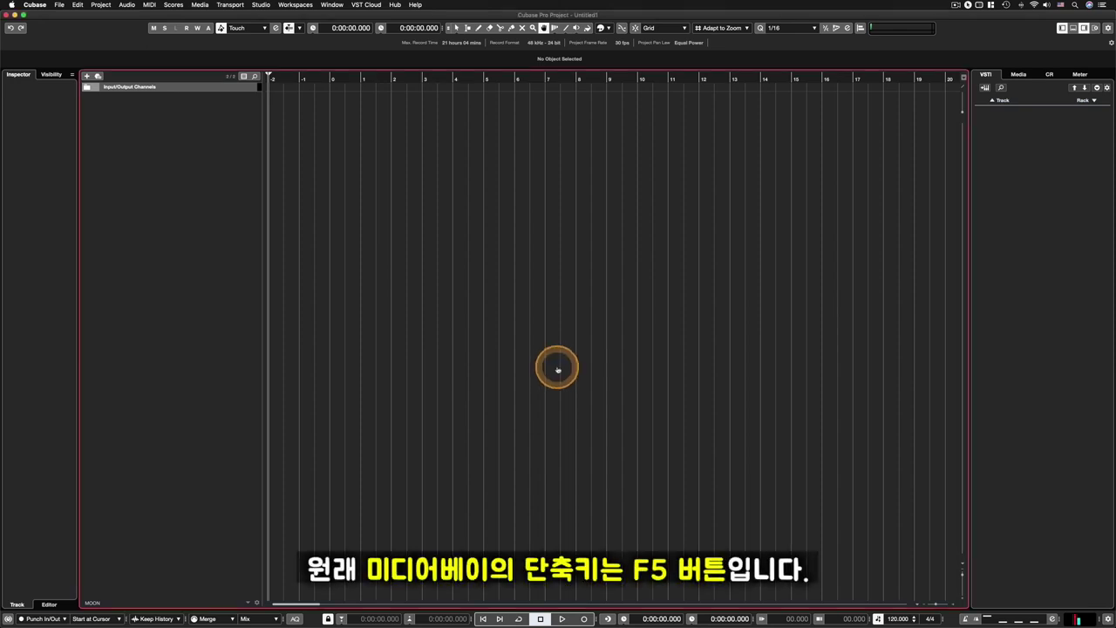
pyautogui.press('F5')
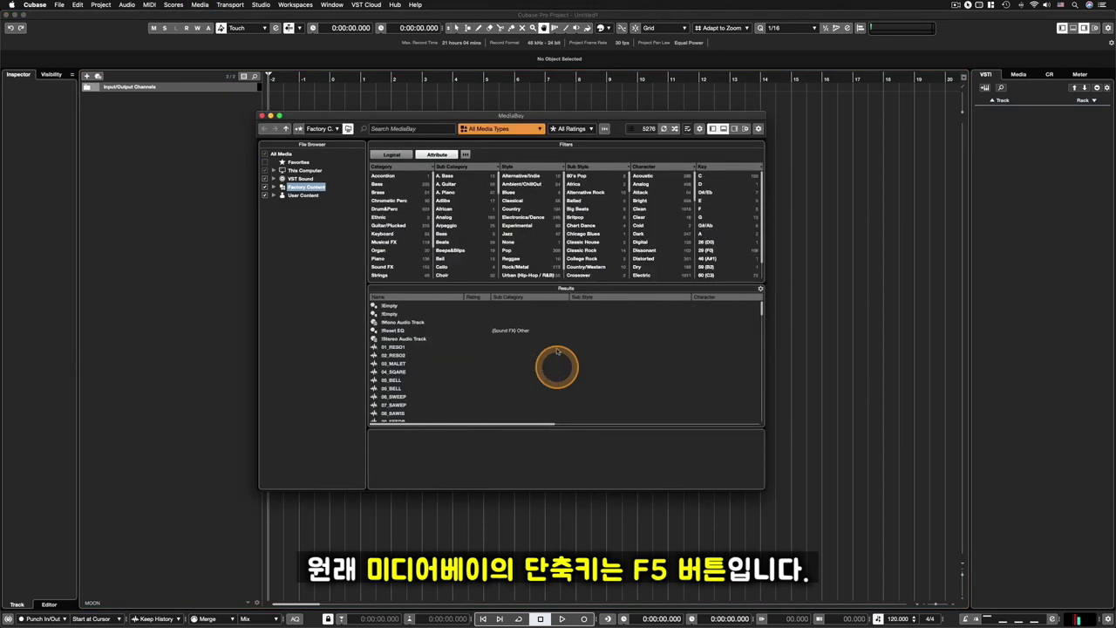
pyautogui.moveTo(445, 117); pyautogui.dragTo(458, 111)
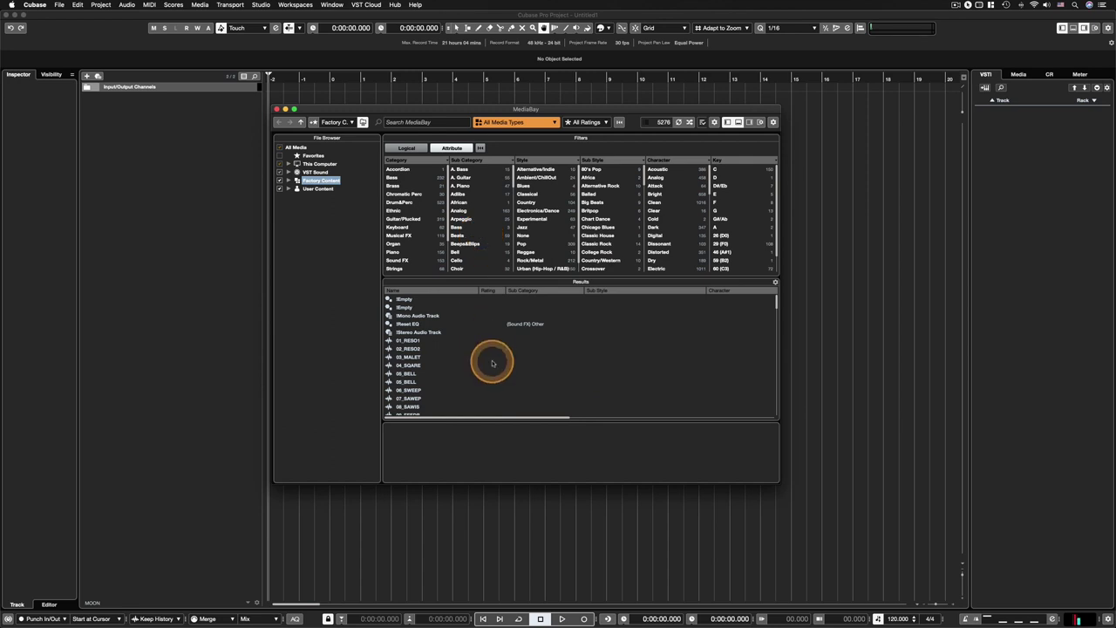
pyautogui.scroll(-10, 493, 363)
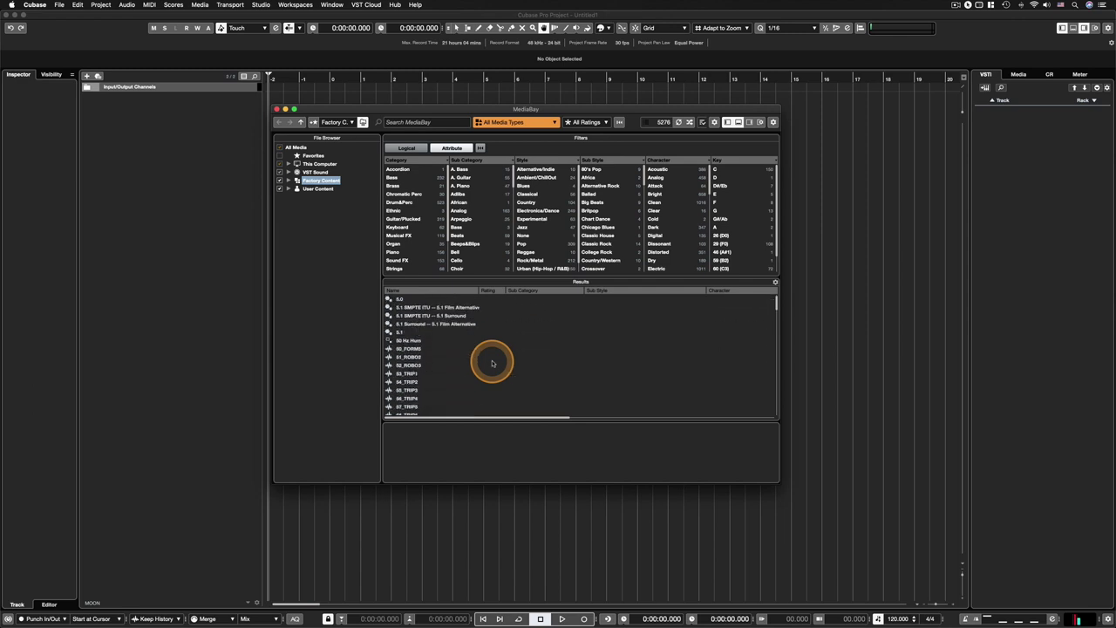
pyautogui.scroll(10, 451, 395)
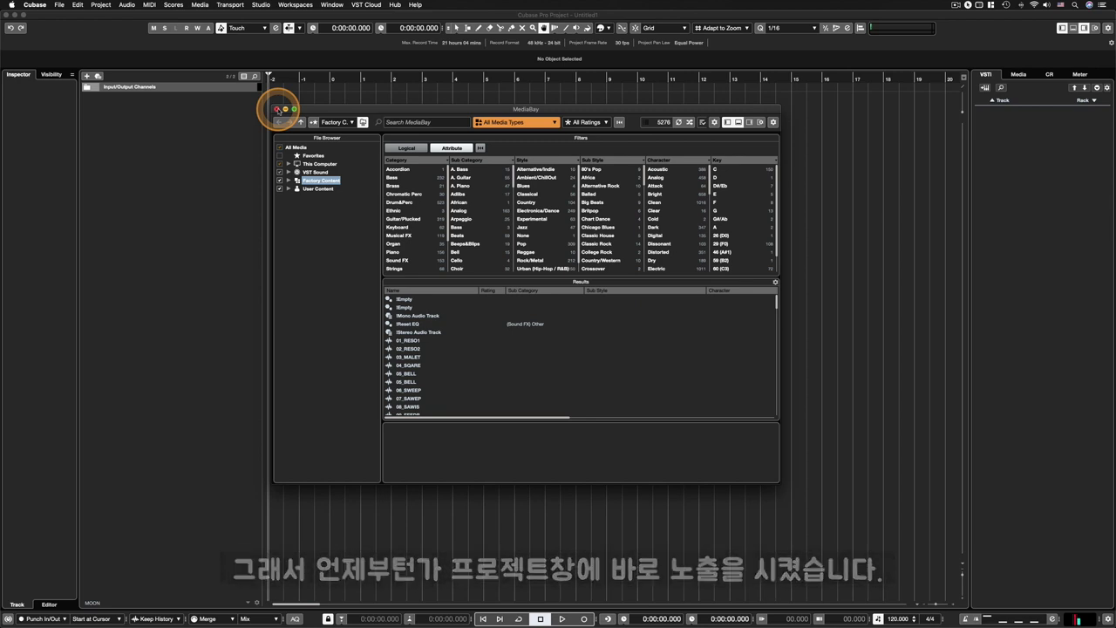
pyautogui.click(278, 109)
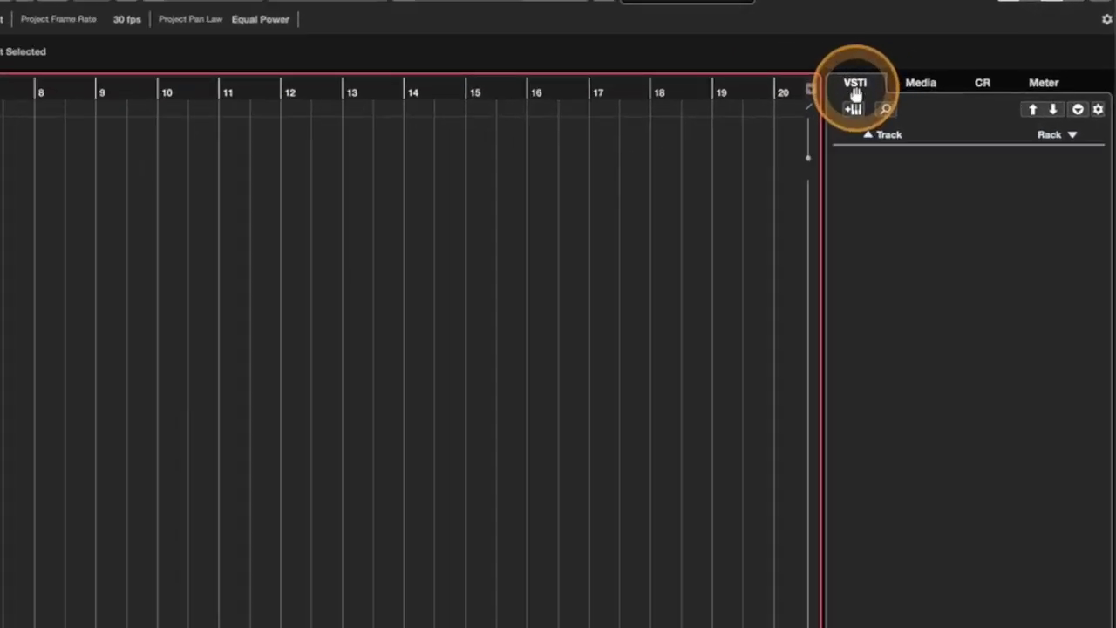
# Step: Show the Media rack, open and close the separate VST Instruments window, and return to the VSTi rack
pyautogui.click(918, 85)
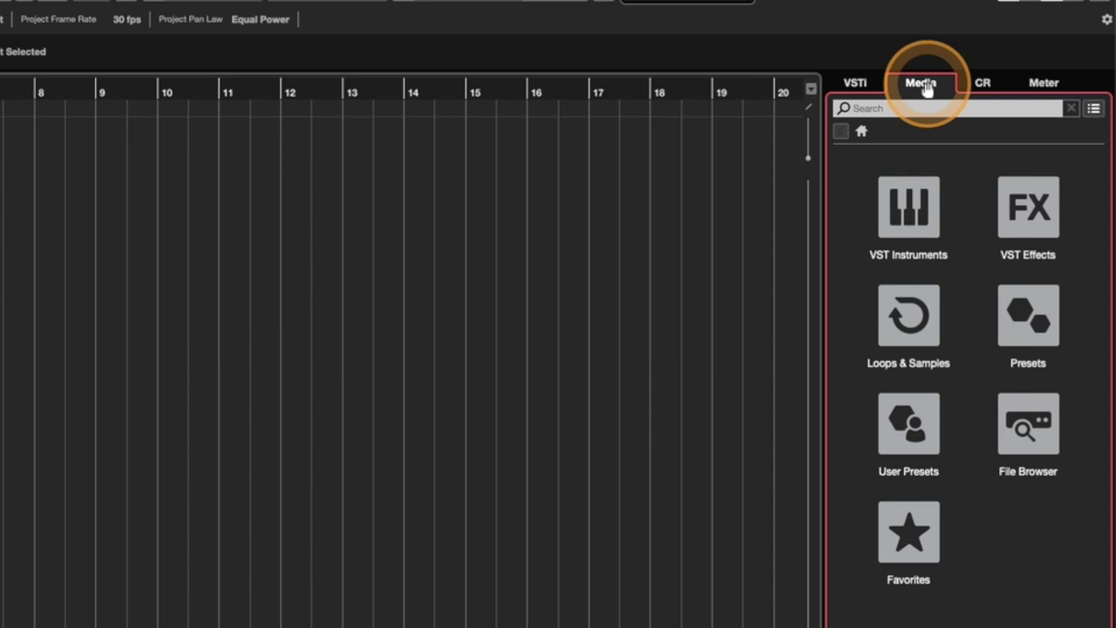
pyautogui.press('F11')
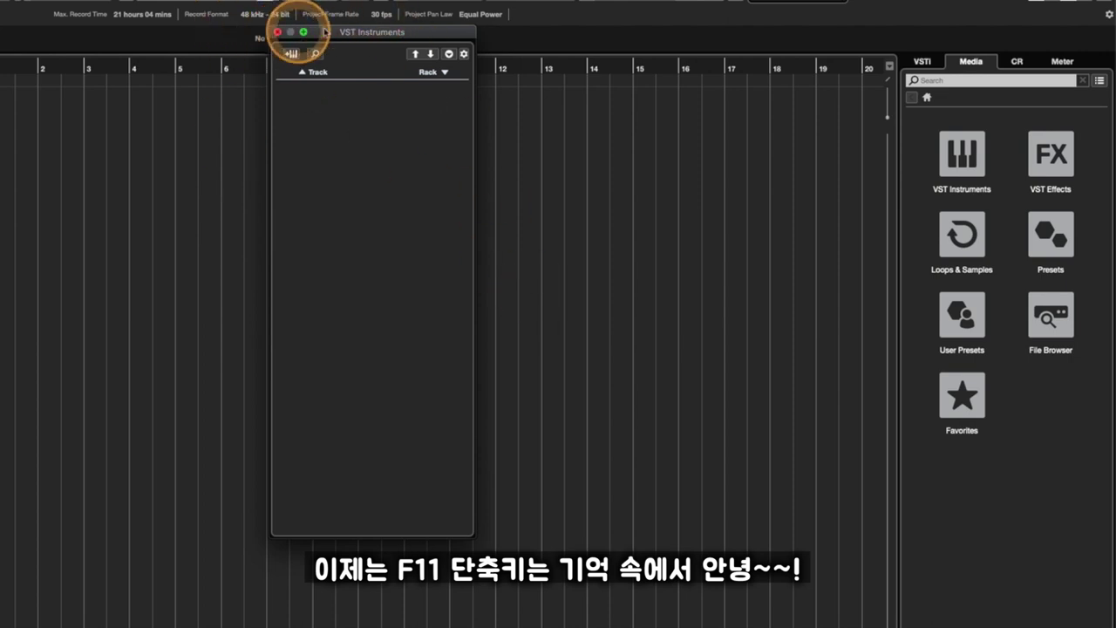
pyautogui.moveTo(344, 31); pyautogui.dragTo(371, 69)
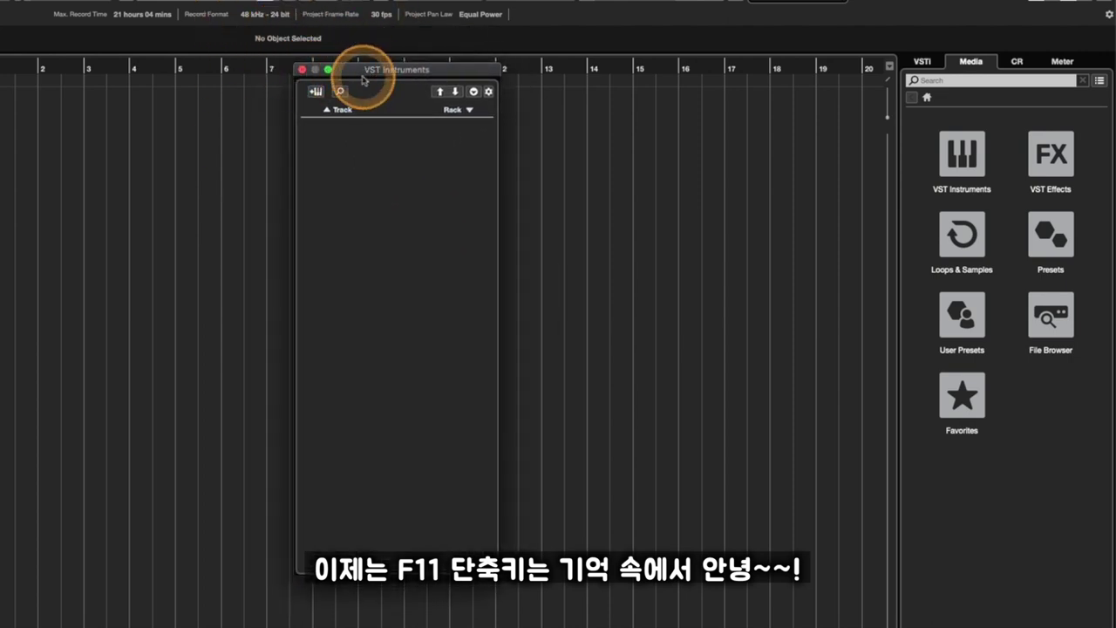
pyautogui.click(302, 72)
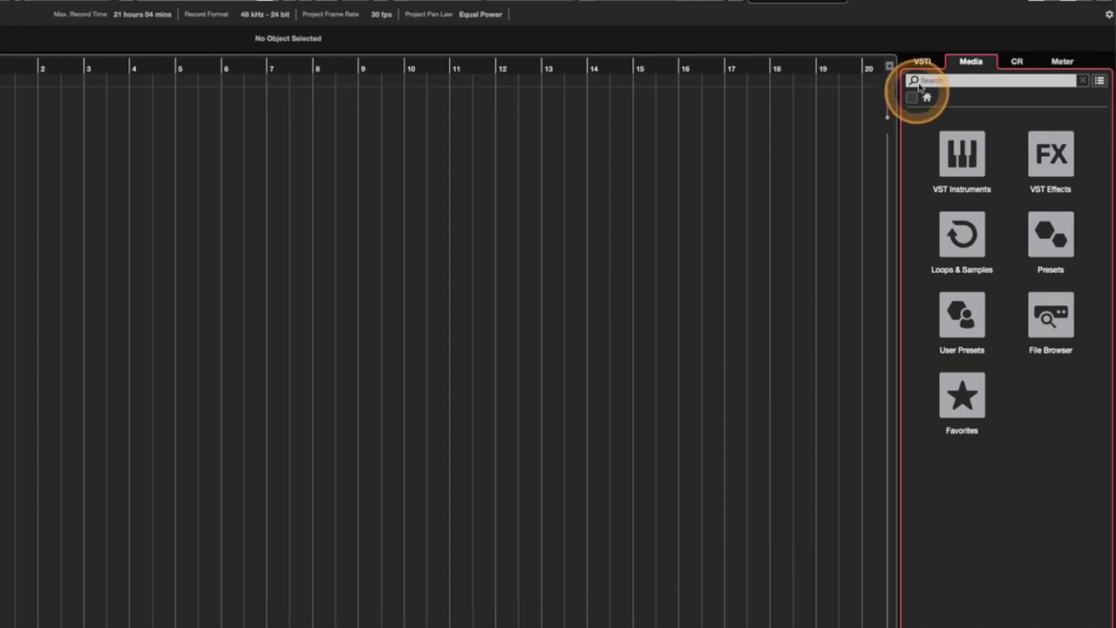
pyautogui.click(921, 62)
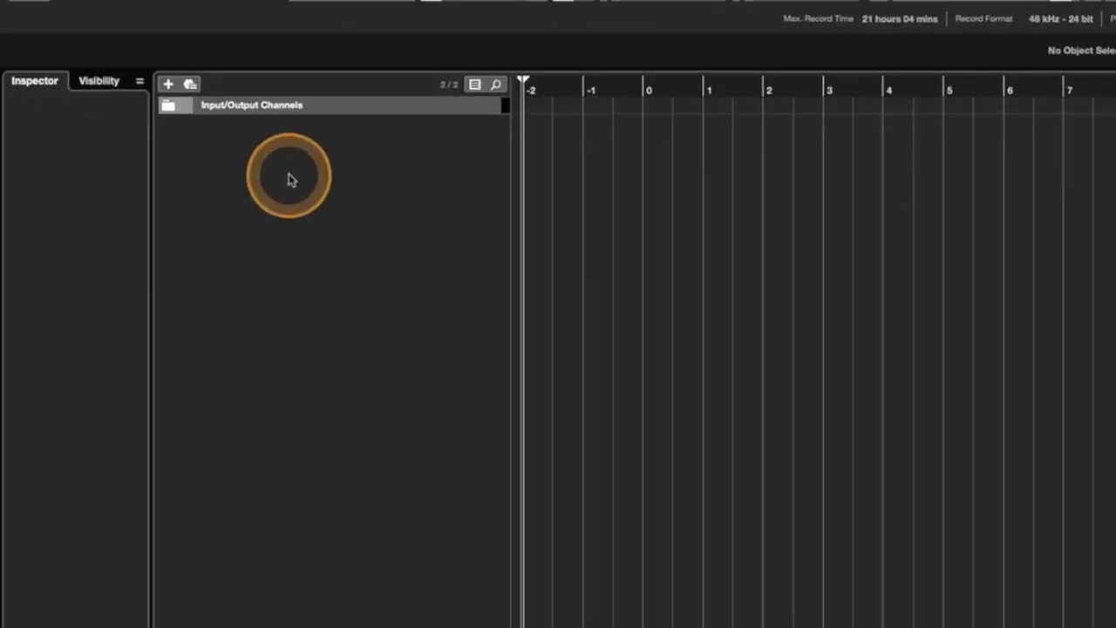
# Step: Open the VST Instruments category in the Media rack and browse the available instruments by vendor
pyautogui.rightClick(289, 176)
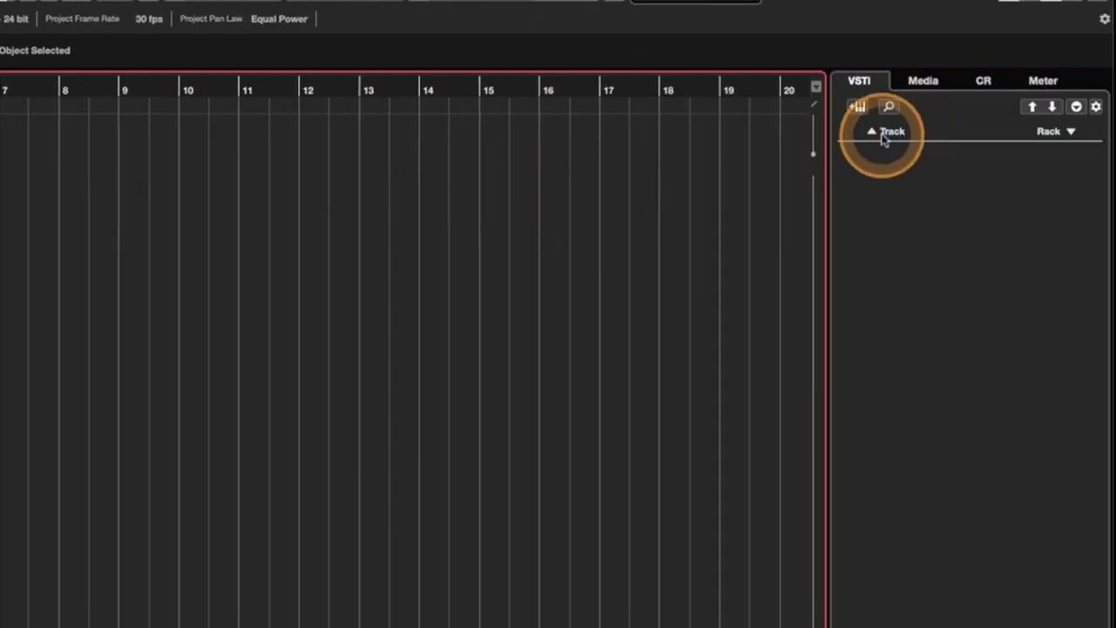
pyautogui.click(925, 83)
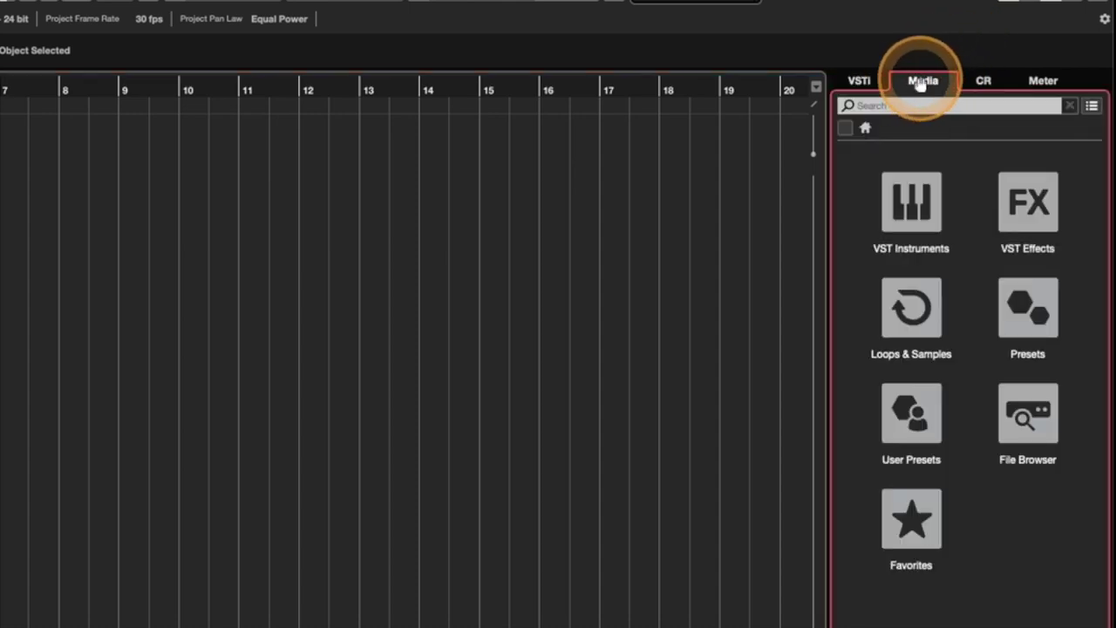
pyautogui.click(912, 255)
pyautogui.scroll(-5, 877, 246)
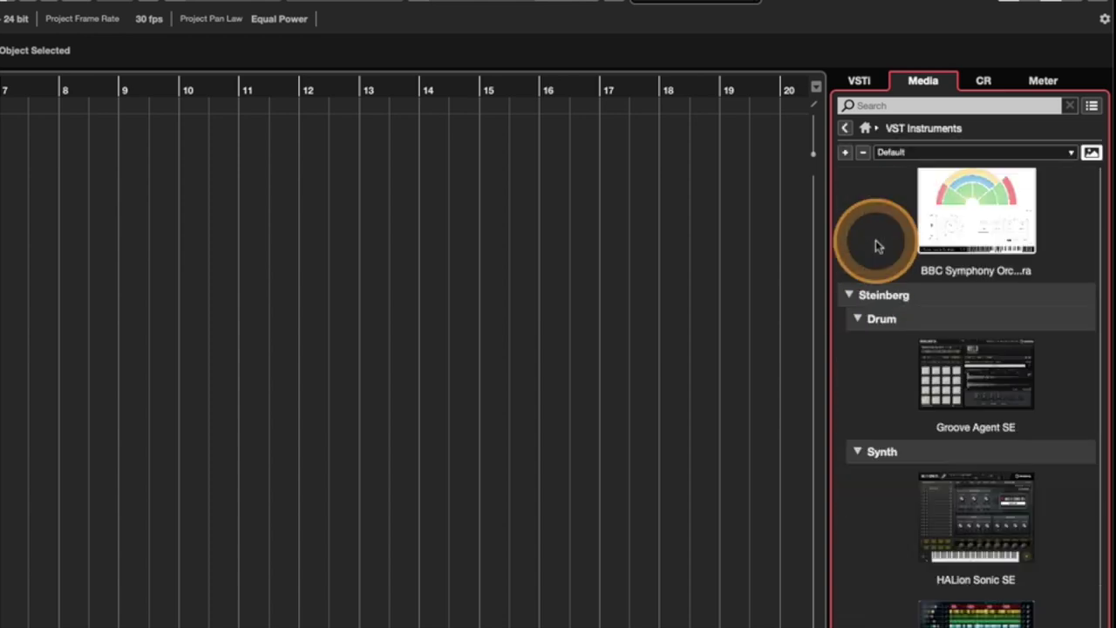
pyautogui.scroll(-15, 878, 246)
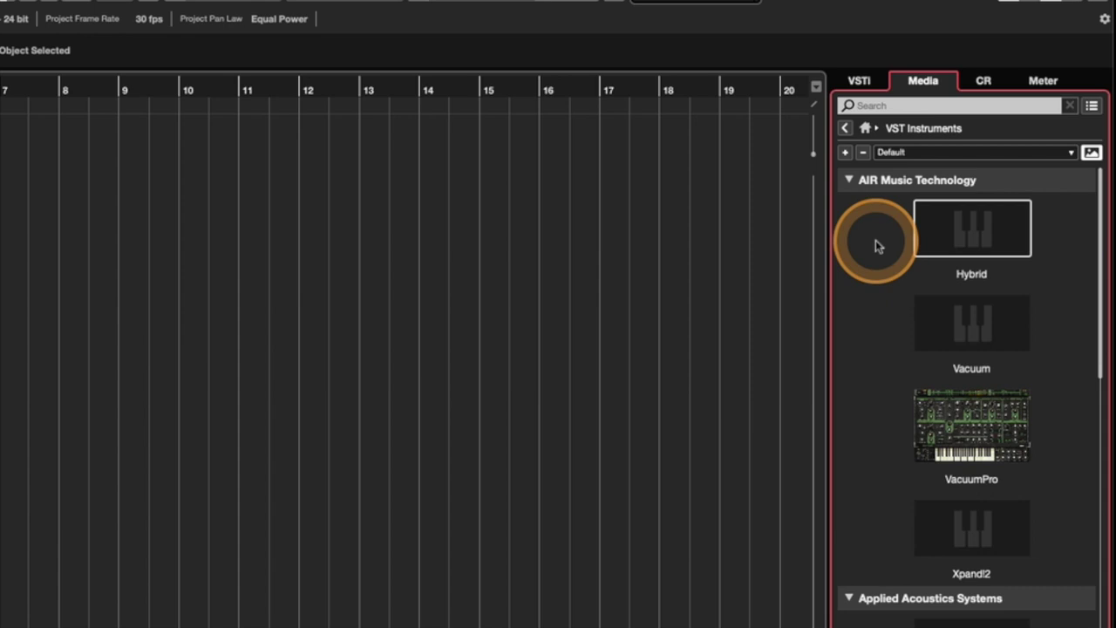
pyautogui.scroll(-15, 876, 240)
pyautogui.scroll(15, 876, 240)
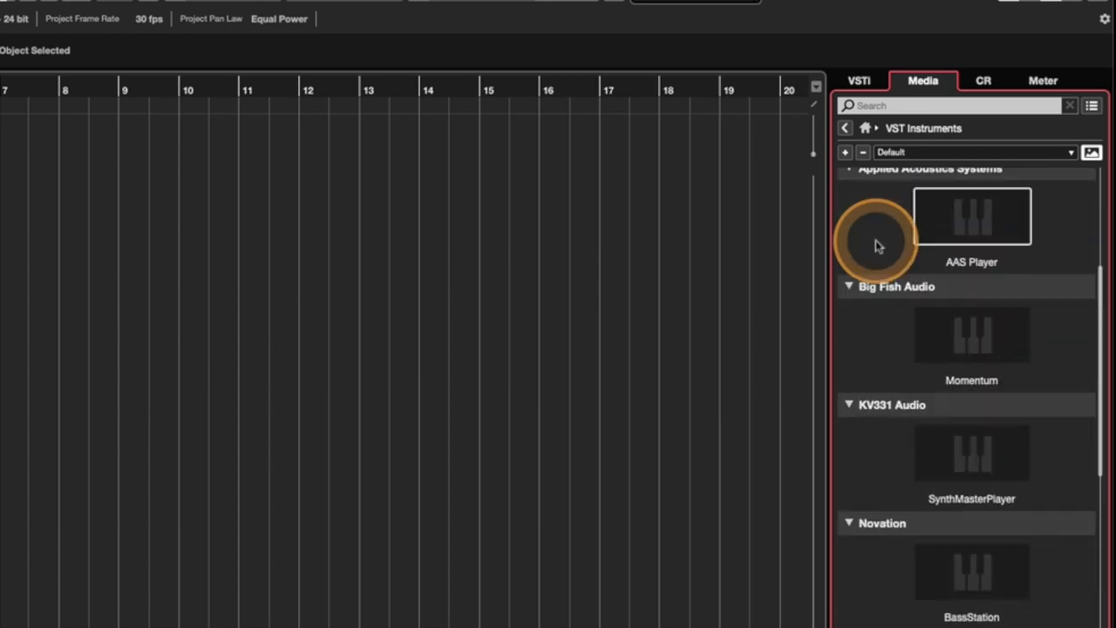
pyautogui.scroll(4, 876, 247)
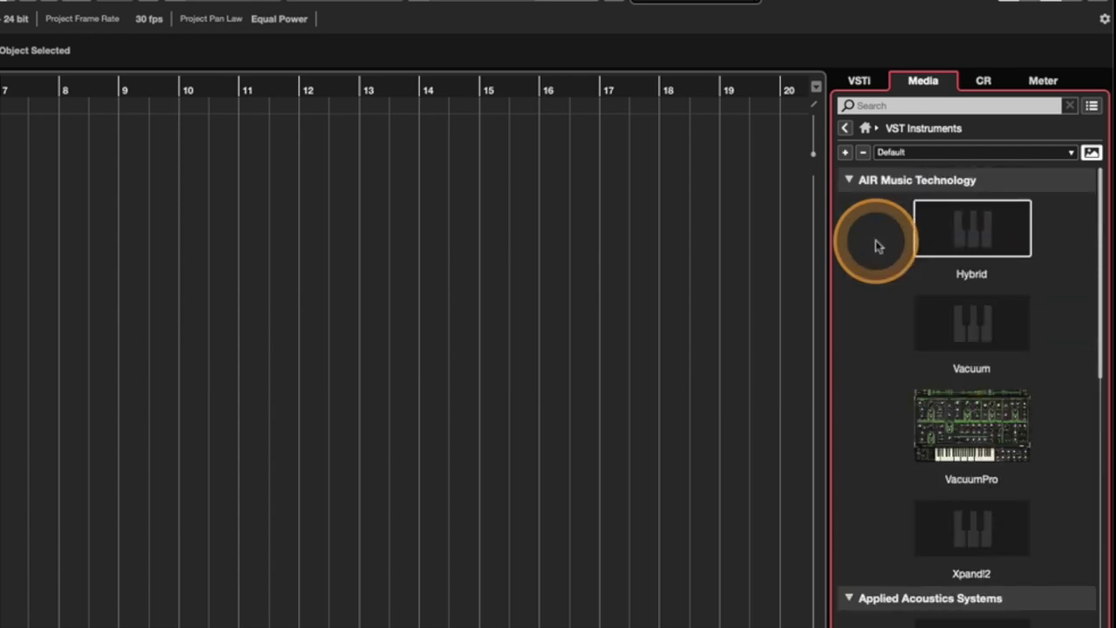
# Step: Hide the plug-in pictures so the instruments appear as a plain name list, and browse that list
pyautogui.click(1091, 153)
pyautogui.scroll(-10, 941, 229)
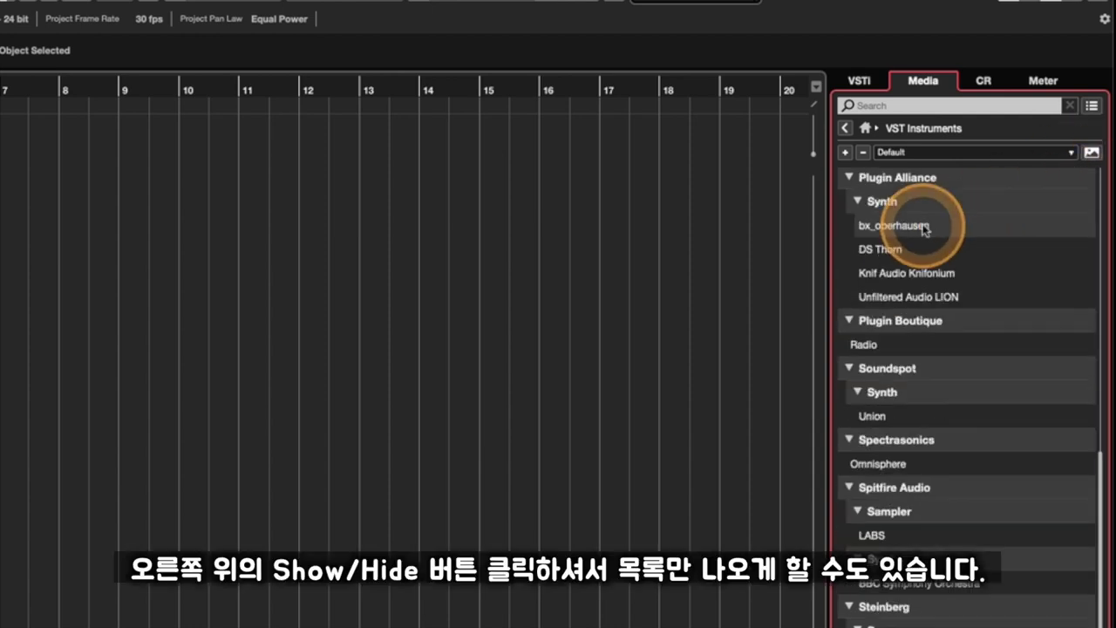
pyautogui.scroll(9, 924, 229)
pyautogui.scroll(-9, 924, 230)
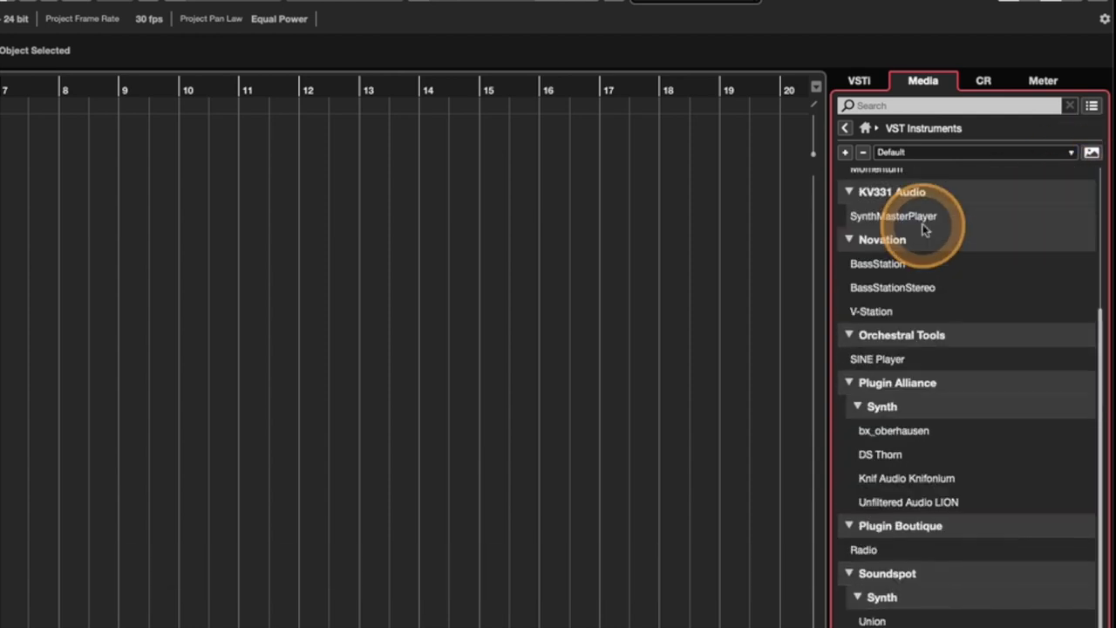
pyautogui.scroll(9, 924, 229)
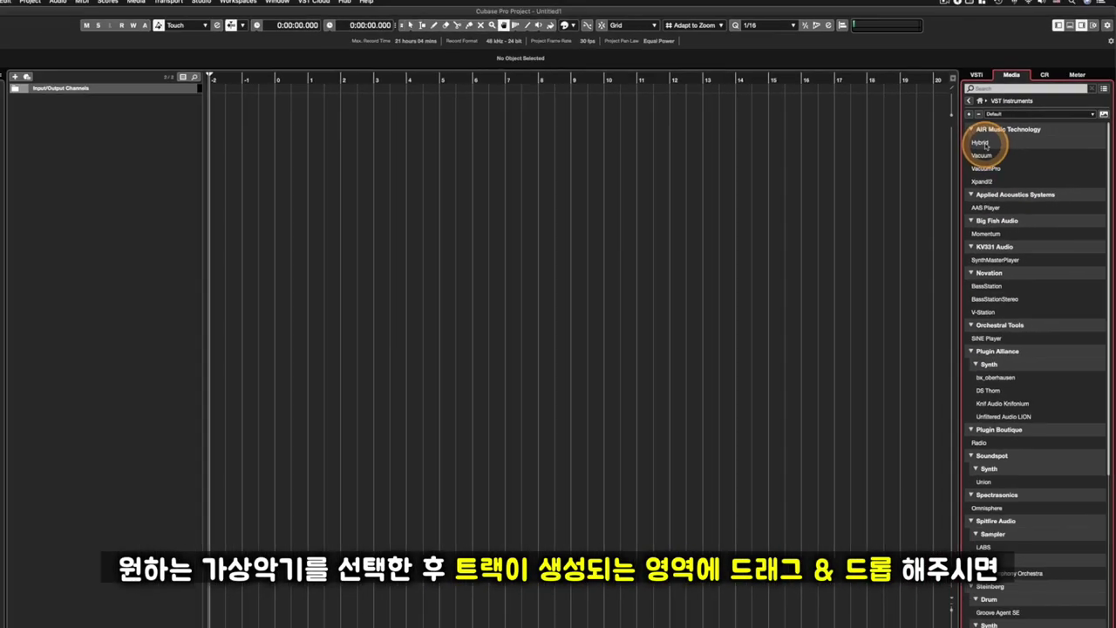
# Step: Create instrument tracks for Hybrid, BassStation and DS Thorn from the VST Instruments list in the Media rack
pyautogui.moveTo(864, 204); pyautogui.dragTo(440, 181)
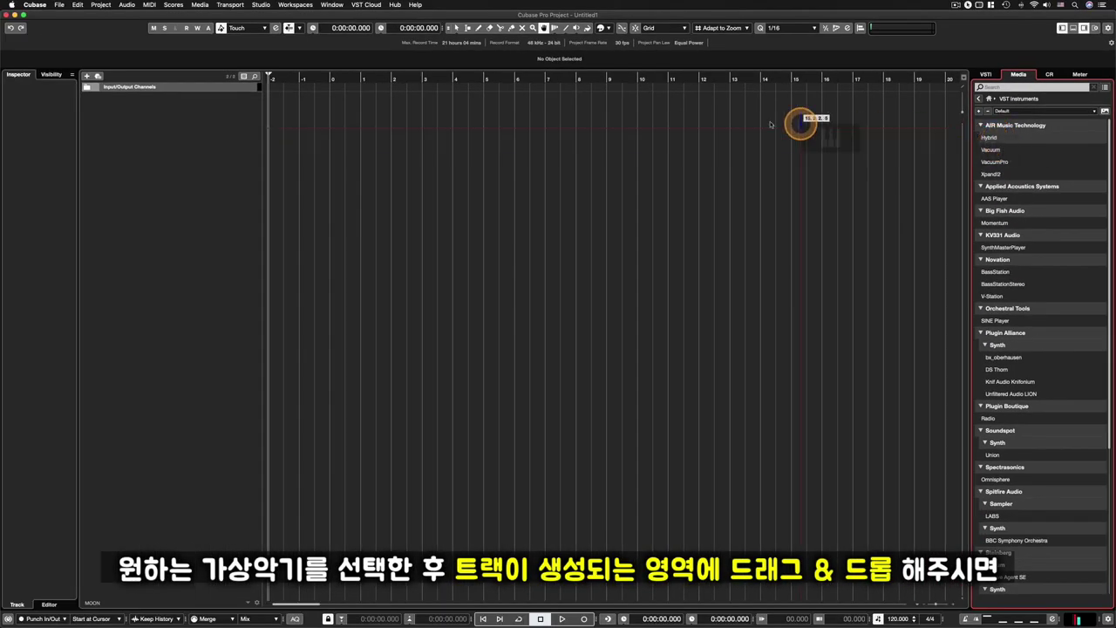
pyautogui.moveTo(770, 125); pyautogui.dragTo(403, 158)
pyautogui.moveTo(571, 198); pyautogui.dragTo(448, 173)
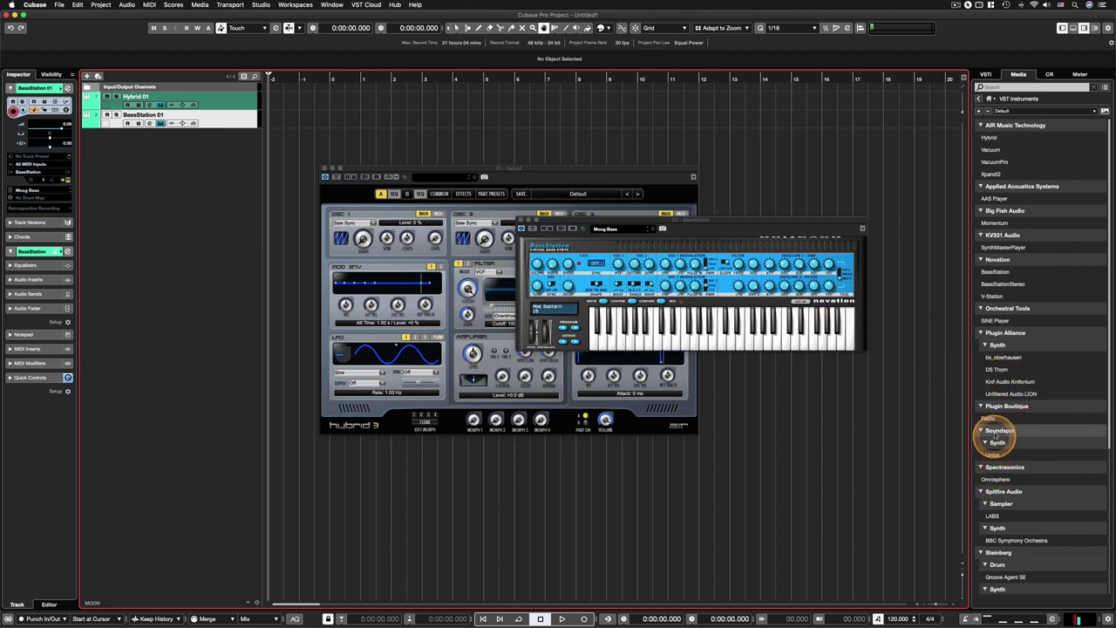
pyautogui.moveTo(999, 369); pyautogui.dragTo(273, 312)
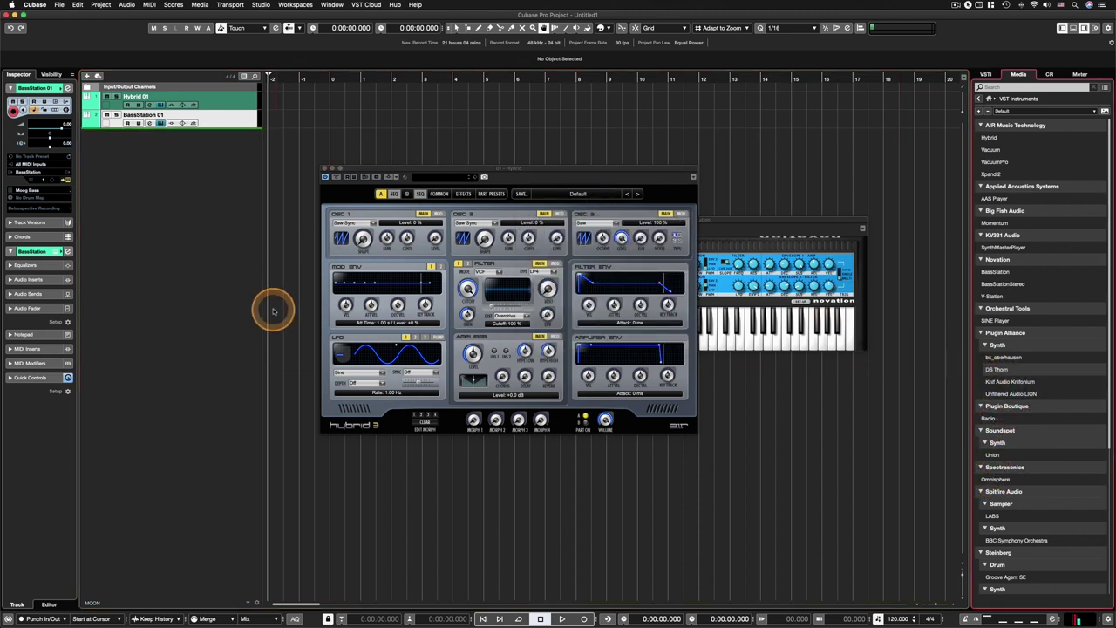
pyautogui.moveTo(273, 311); pyautogui.dragTo(273, 311)
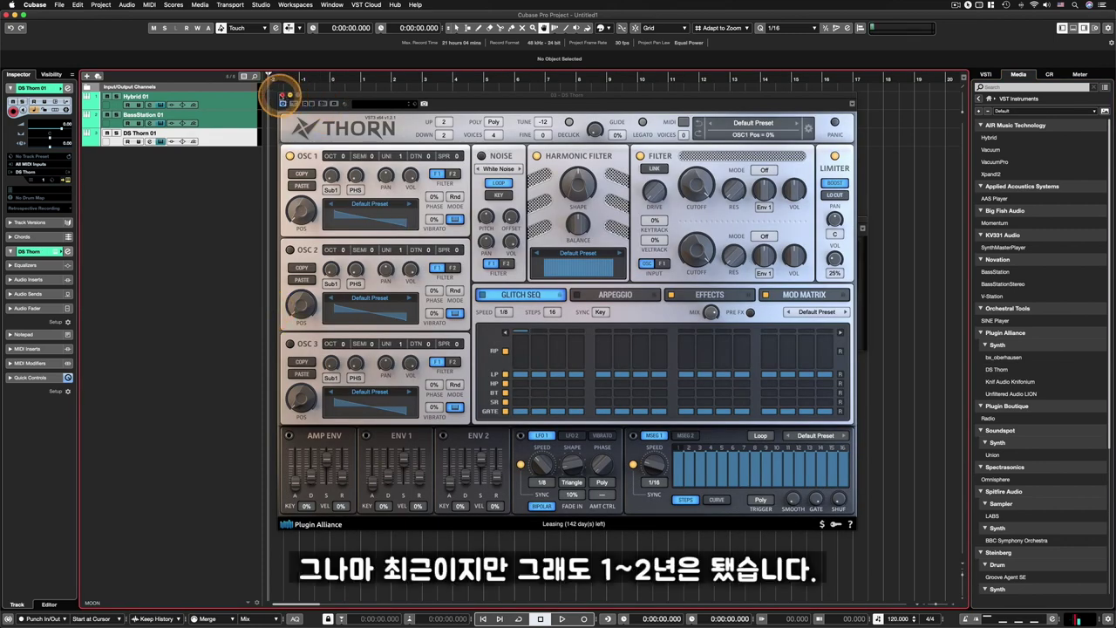
# Step: Close the DS Thorn, Hybrid and BassStation plug-in windows and show the loaded instruments in the VSTi rack
pyautogui.click(281, 94)
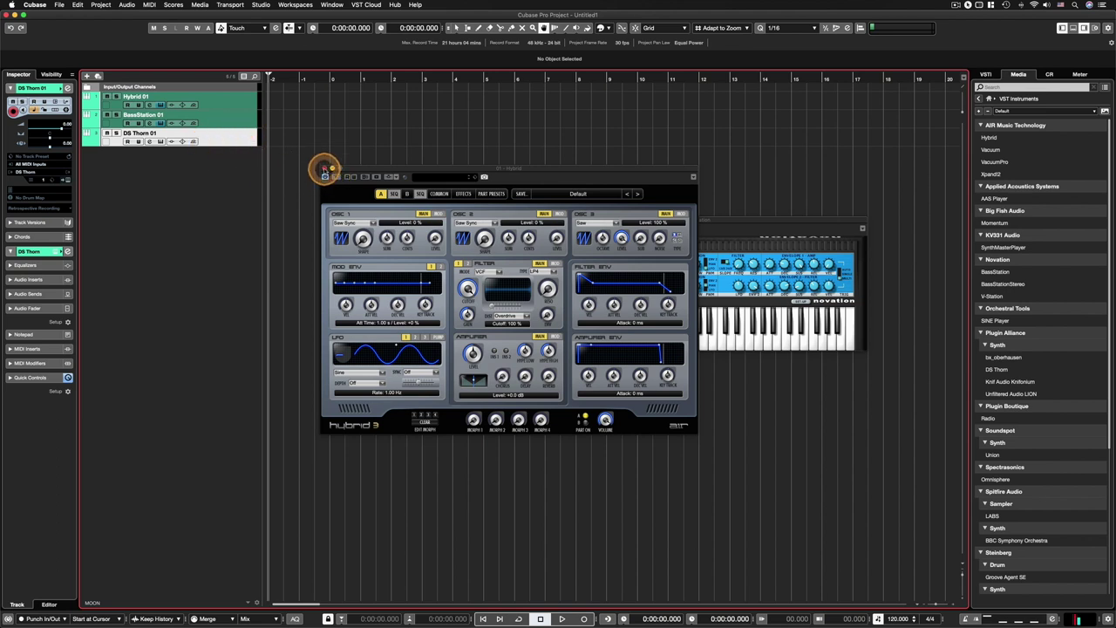
pyautogui.click(324, 168)
pyautogui.click(985, 74)
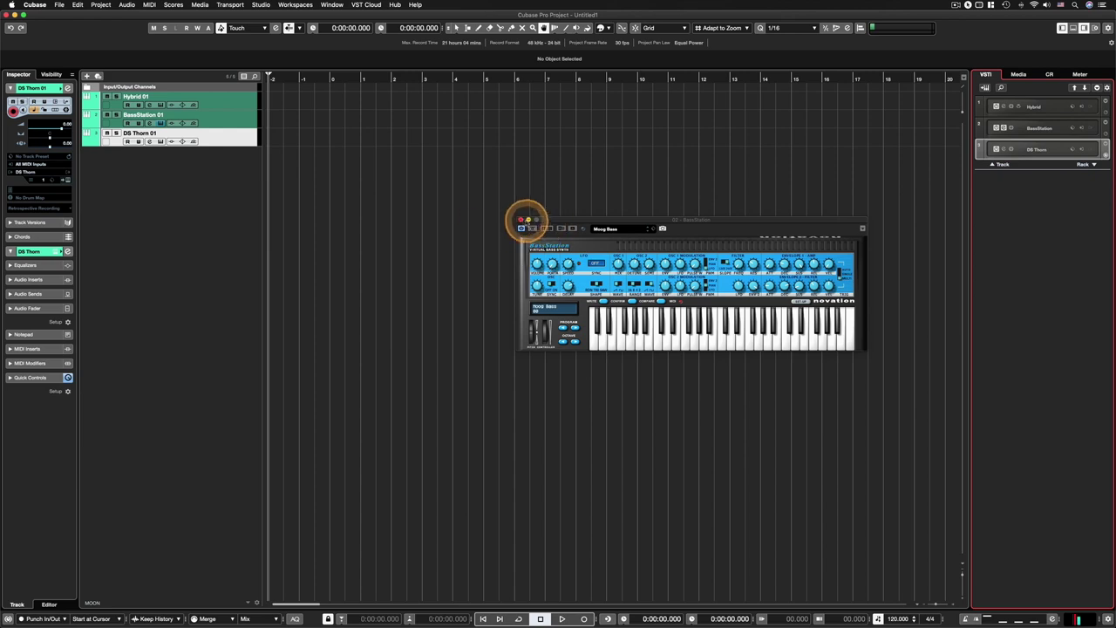
pyautogui.click(520, 219)
# Step: Return to the Media rack's instrument list, show the plug-in pictures again, and browse the instruments
pyautogui.click(1016, 74)
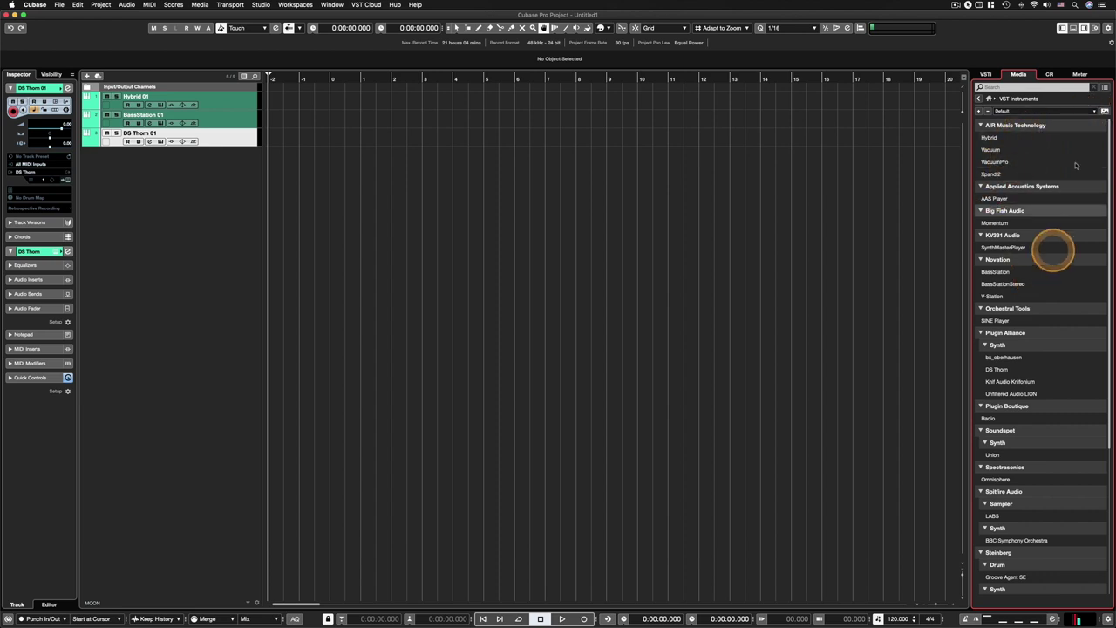
pyautogui.click(1104, 111)
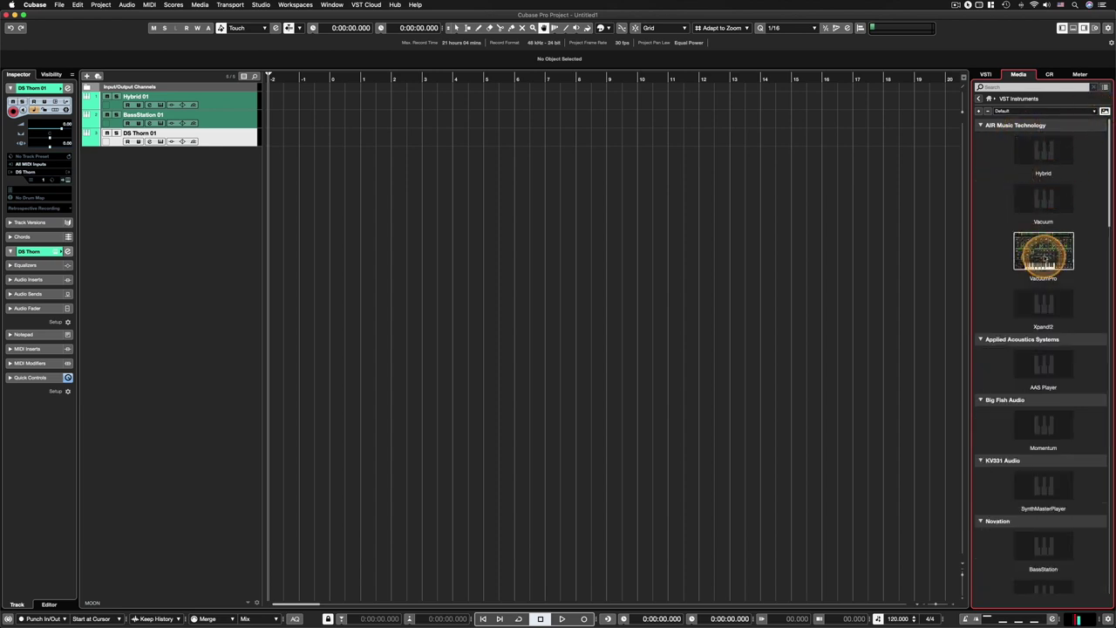
pyautogui.scroll(-4, 1044, 296)
pyautogui.scroll(-20, 1047, 311)
pyautogui.scroll(20, 1042, 449)
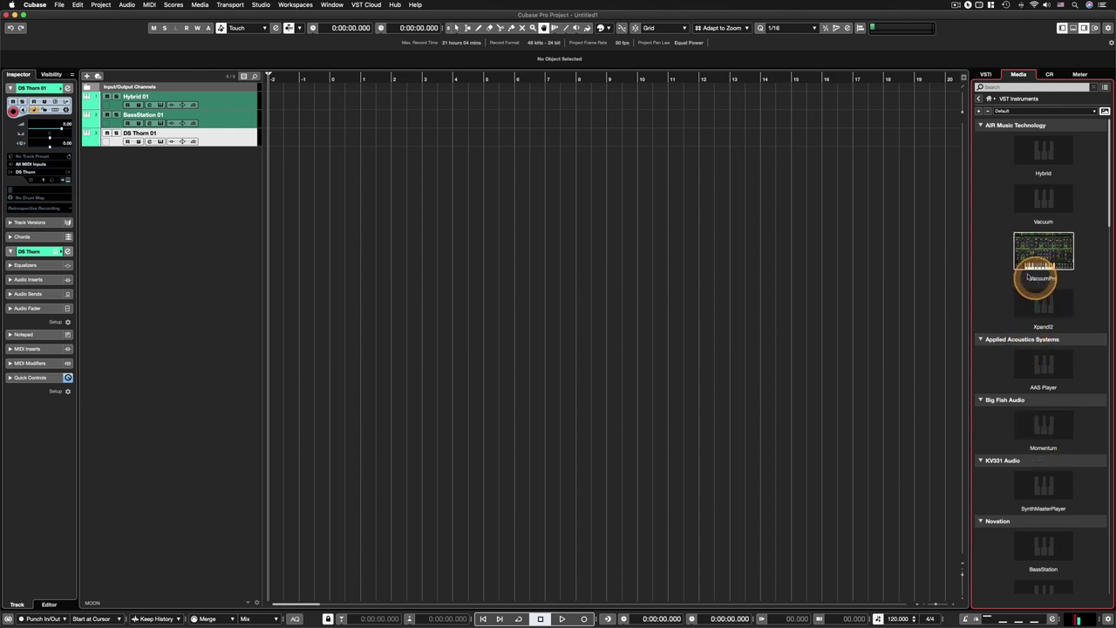
pyautogui.scroll(-10, 1025, 307)
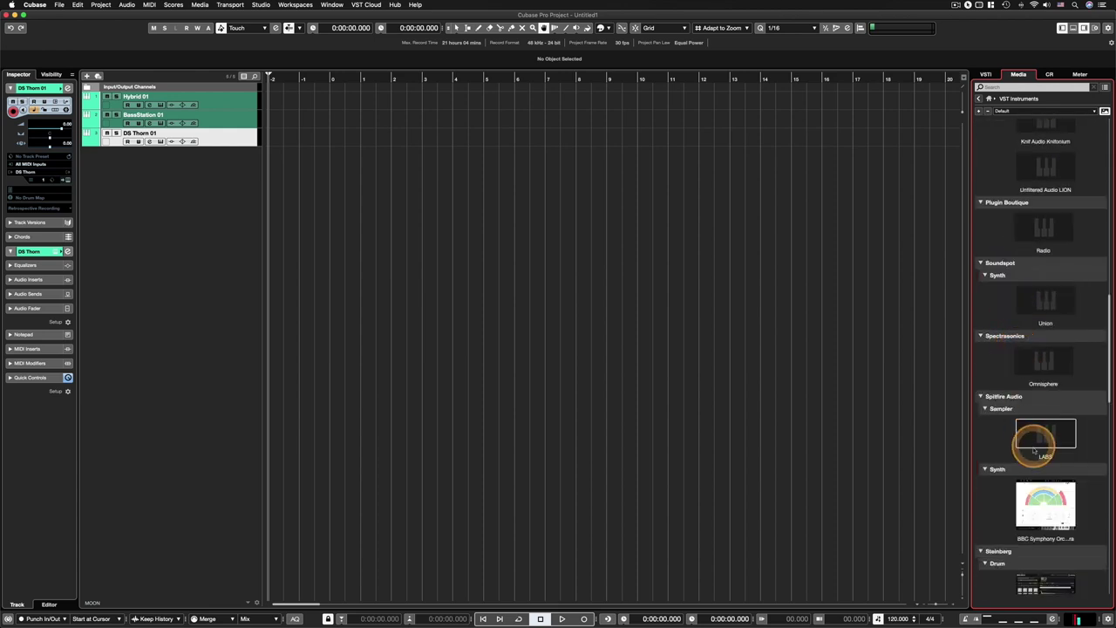
pyautogui.scroll(-3, 1026, 428)
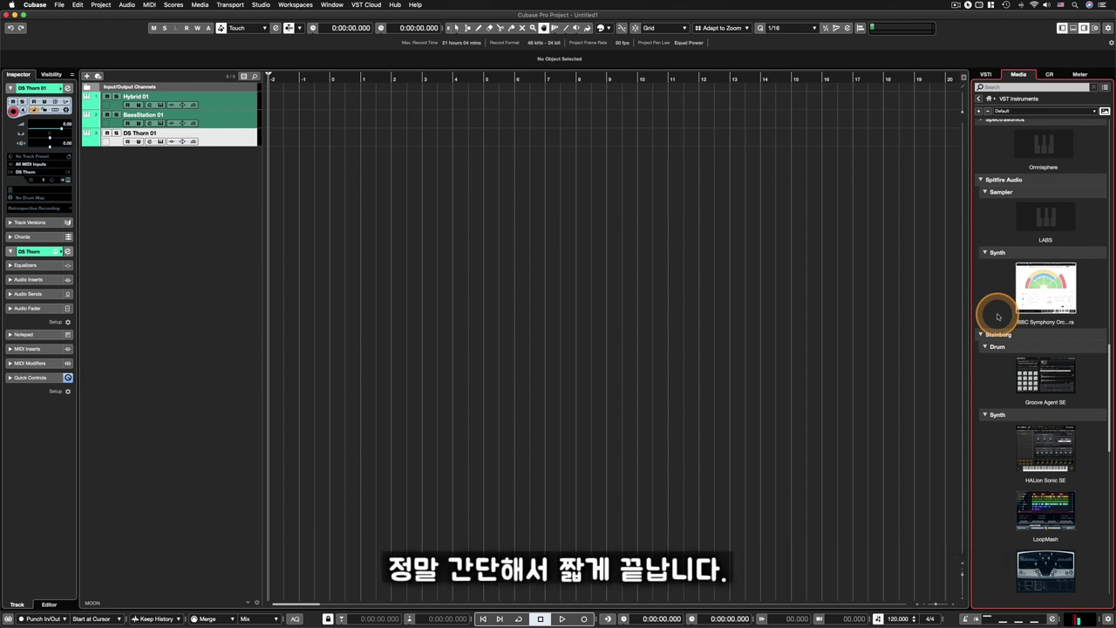
pyautogui.scroll(13, 997, 313)
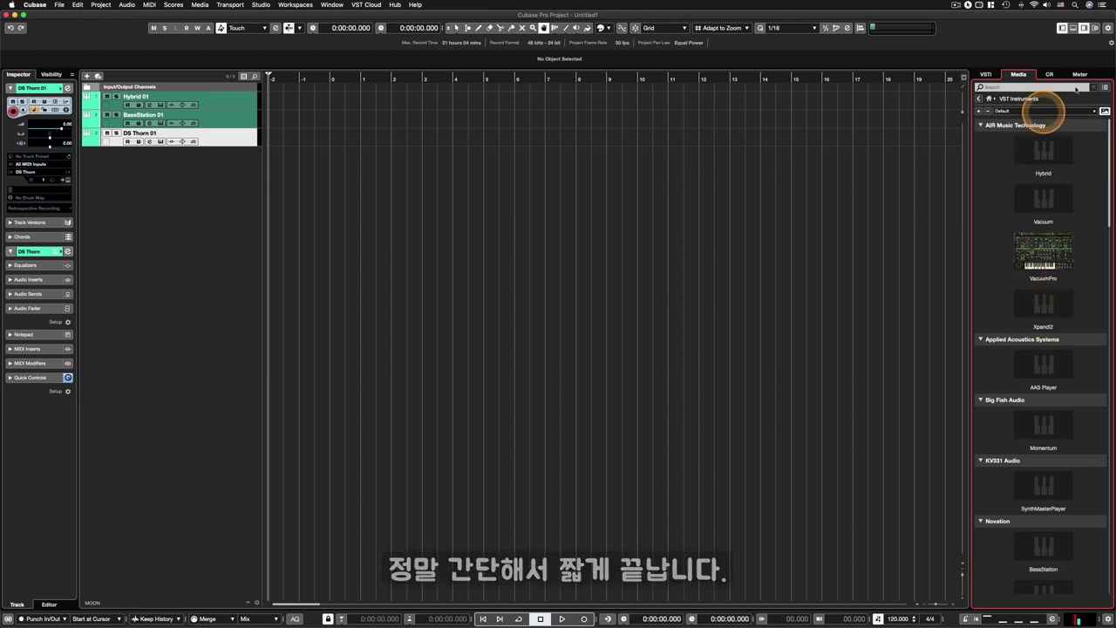
# Step: Go back to the Media rack's home page, open the VST Effects category and expand the Soundtoys vendor group
pyautogui.click(989, 99)
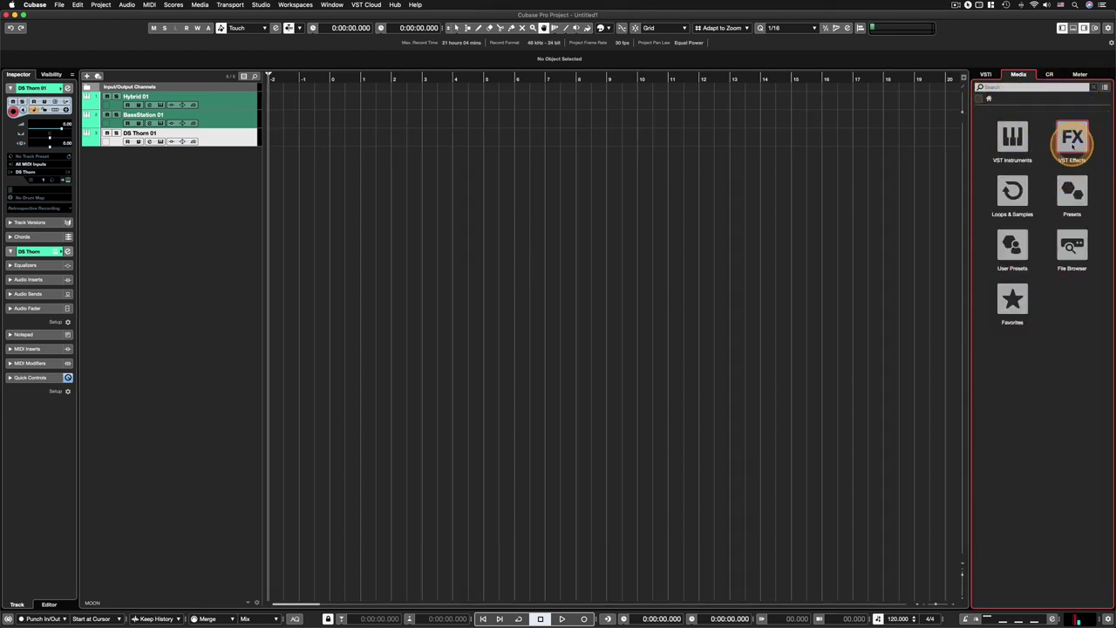
pyautogui.click(1073, 142)
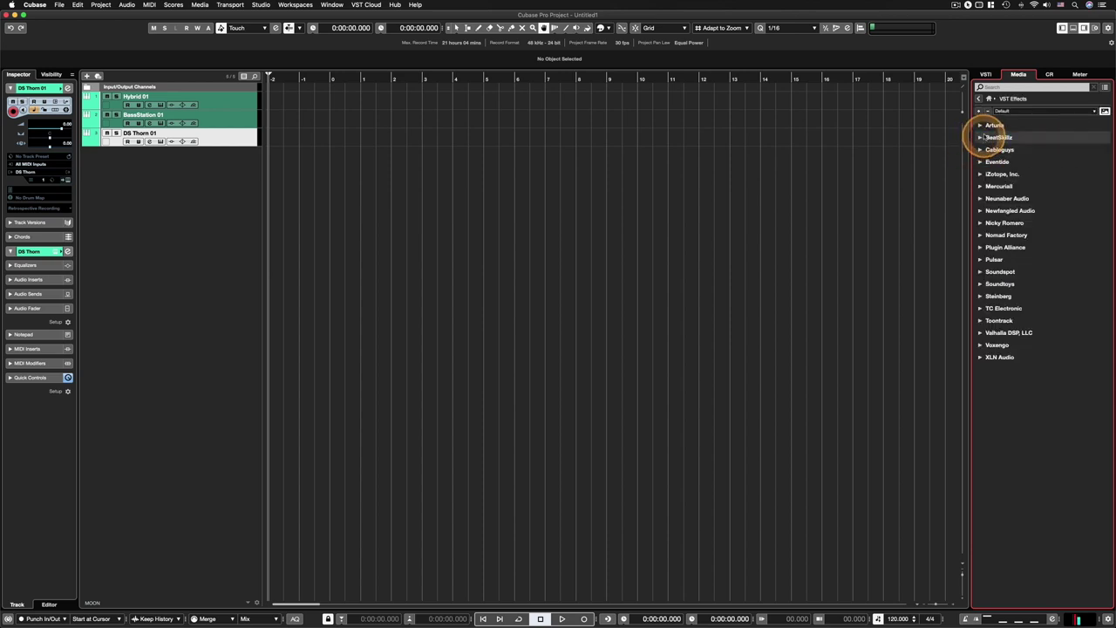
pyautogui.click(980, 286)
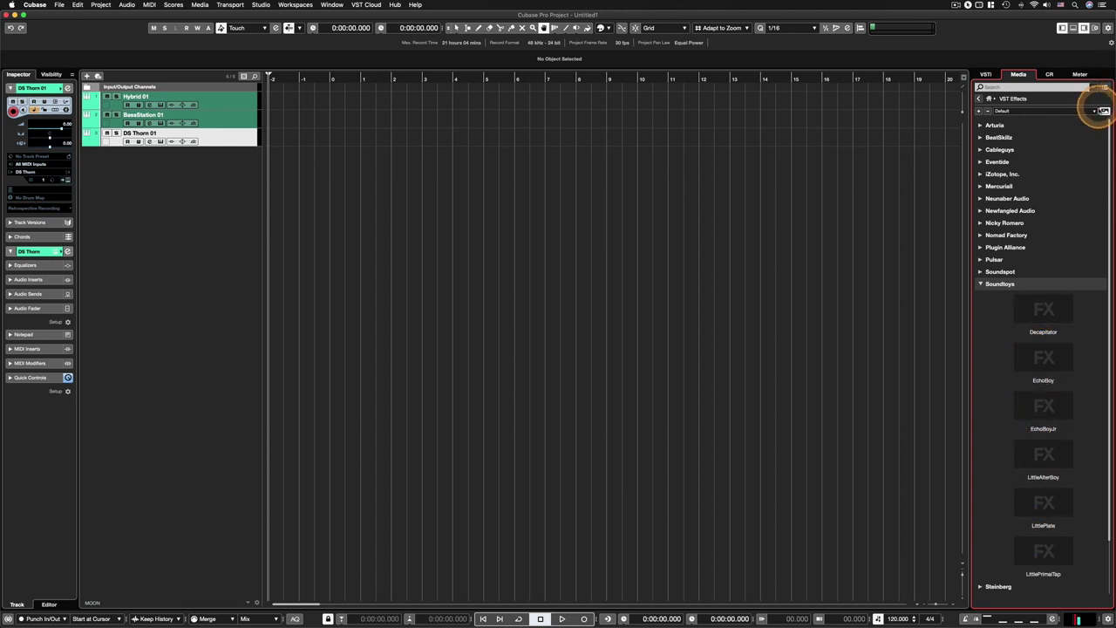
# Step: Hide the effect pictures, insert Soundtoys EchoBoy on the DS Thorn 01 track, and move its plug-in window towards the track list
pyautogui.click(1104, 112)
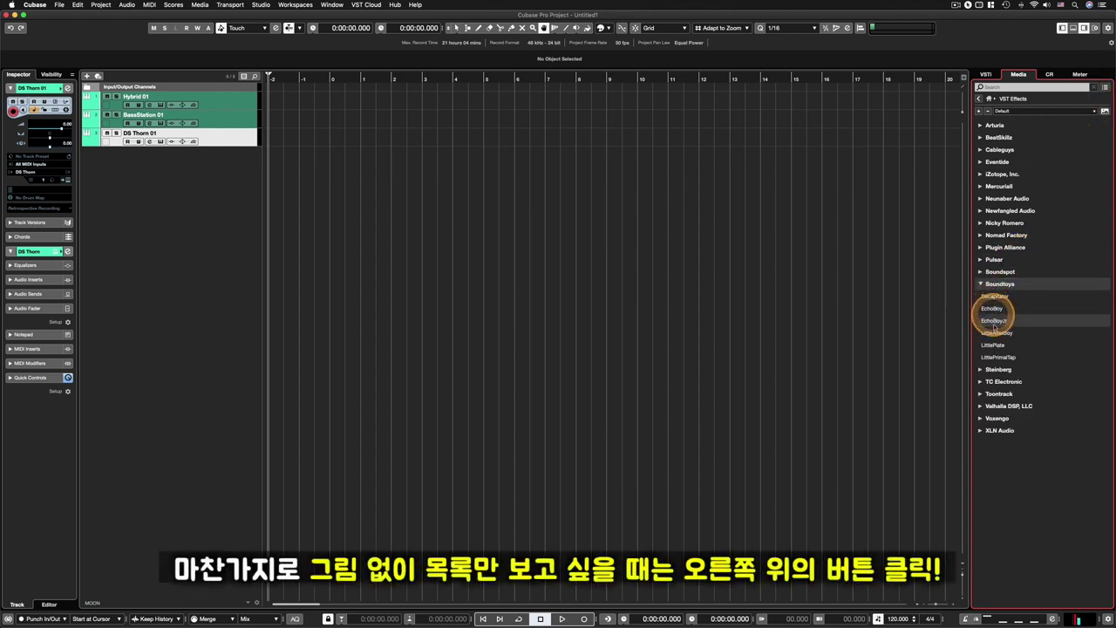
pyautogui.moveTo(989, 310); pyautogui.dragTo(237, 140)
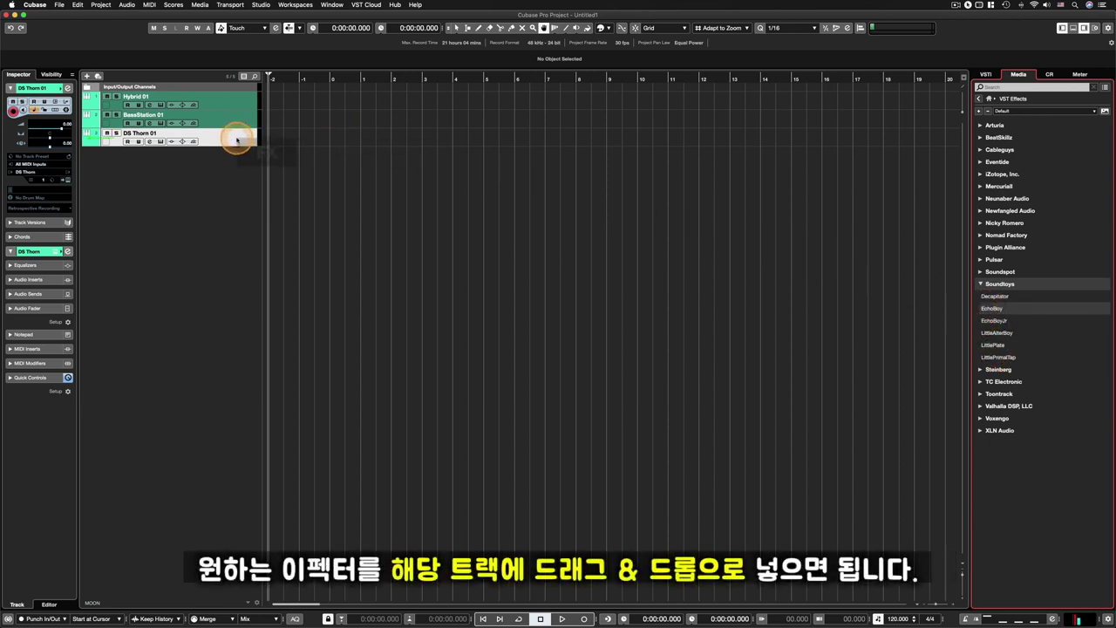
pyautogui.moveTo(236, 139); pyautogui.dragTo(236, 140)
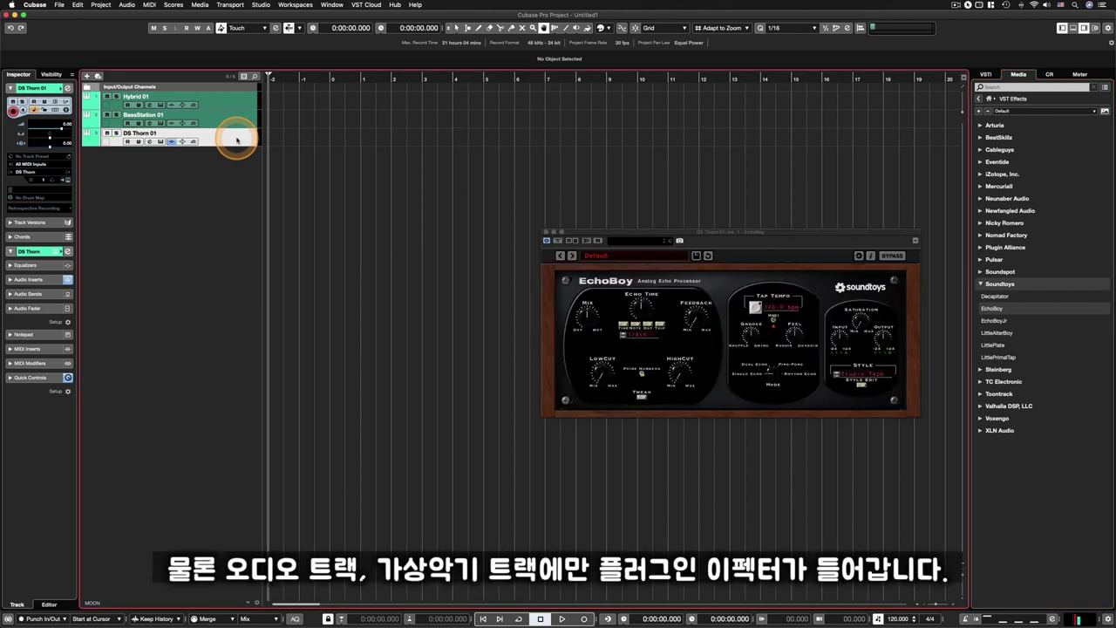
pyautogui.moveTo(671, 234); pyautogui.dragTo(551, 202)
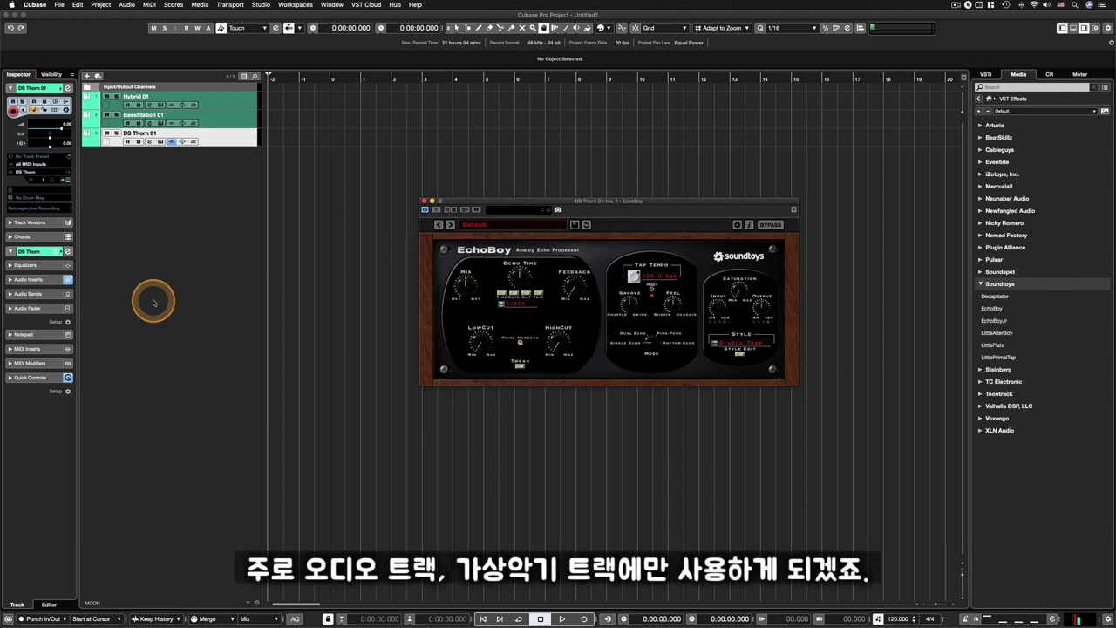
pyautogui.moveTo(555, 200); pyautogui.dragTo(473, 185)
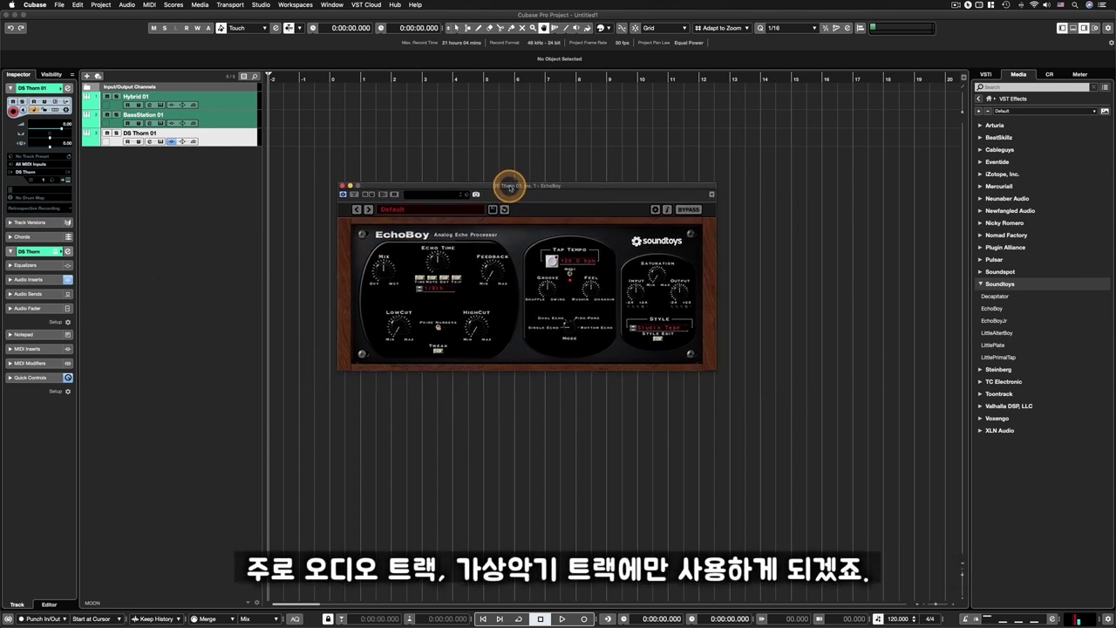
# Step: Expand Steinberg's Delay and Distortion groups in VST Effects and insert DaTube on the DS Thorn 01 track
pyautogui.click(979, 369)
pyautogui.click(985, 394)
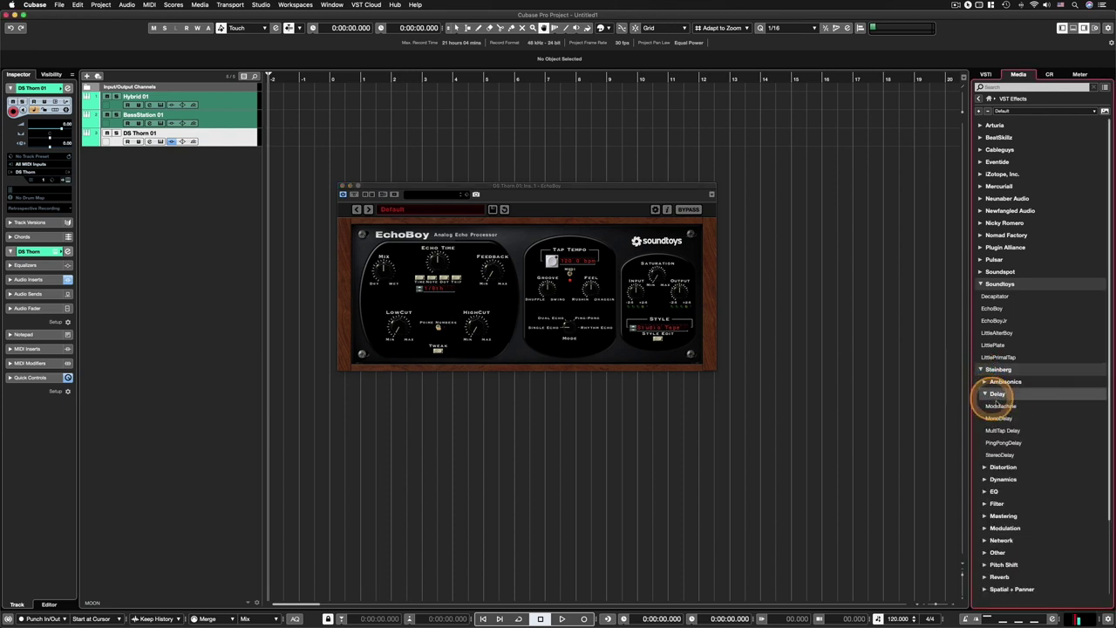
pyautogui.click(986, 466)
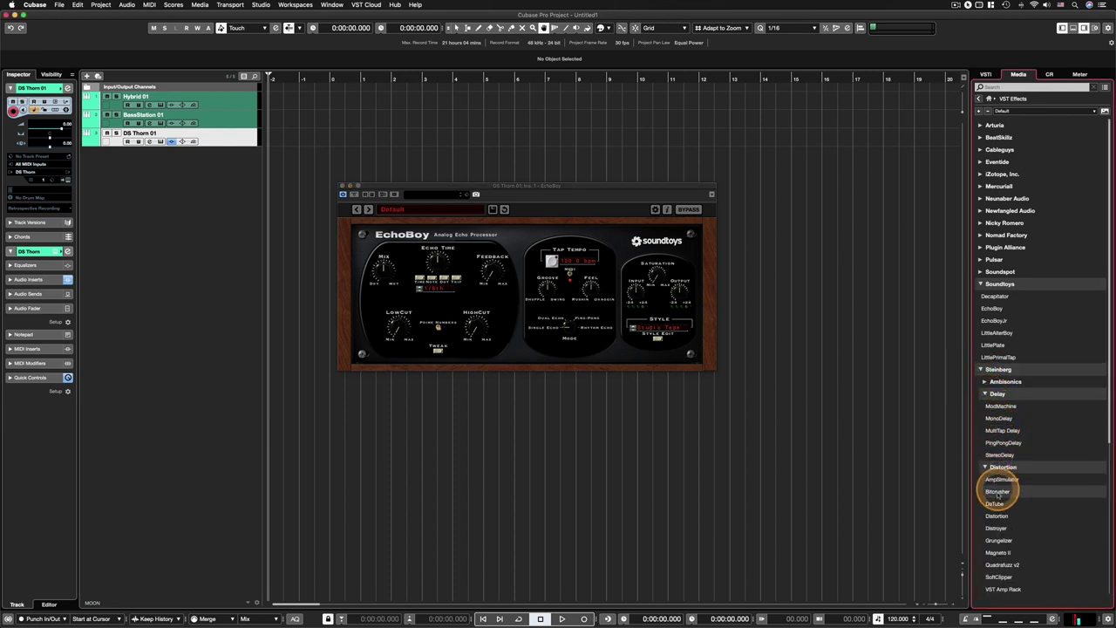
pyautogui.moveTo(995, 503); pyautogui.dragTo(233, 143)
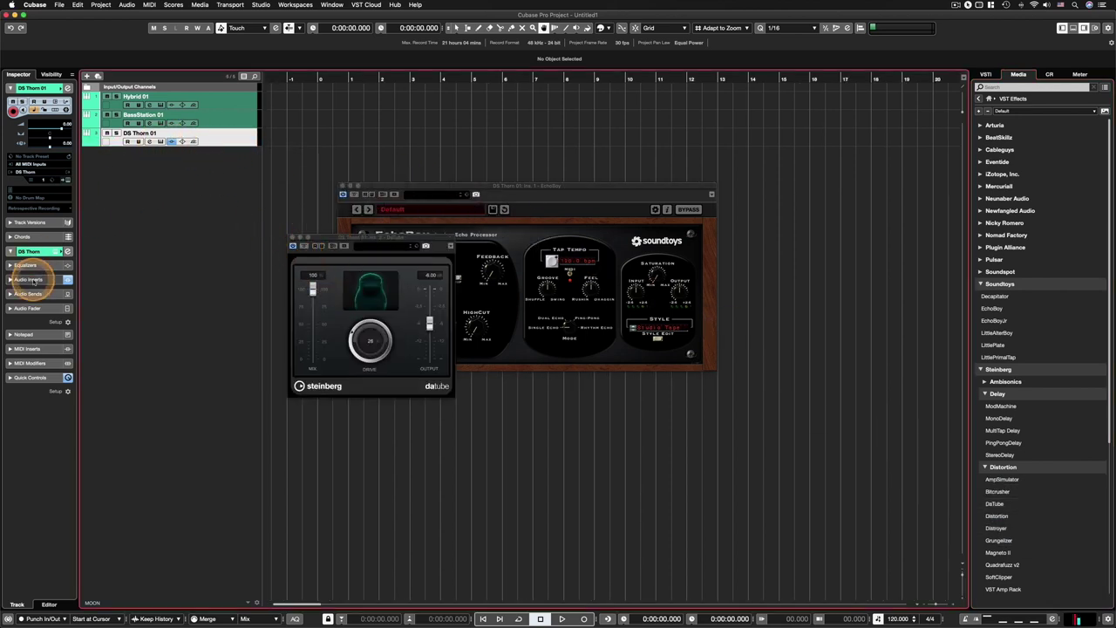
# Step: Show the DS Thorn 01 track's Audio Inserts in the Inspector and close the DaTube and EchoBoy windows
pyautogui.click(30, 279)
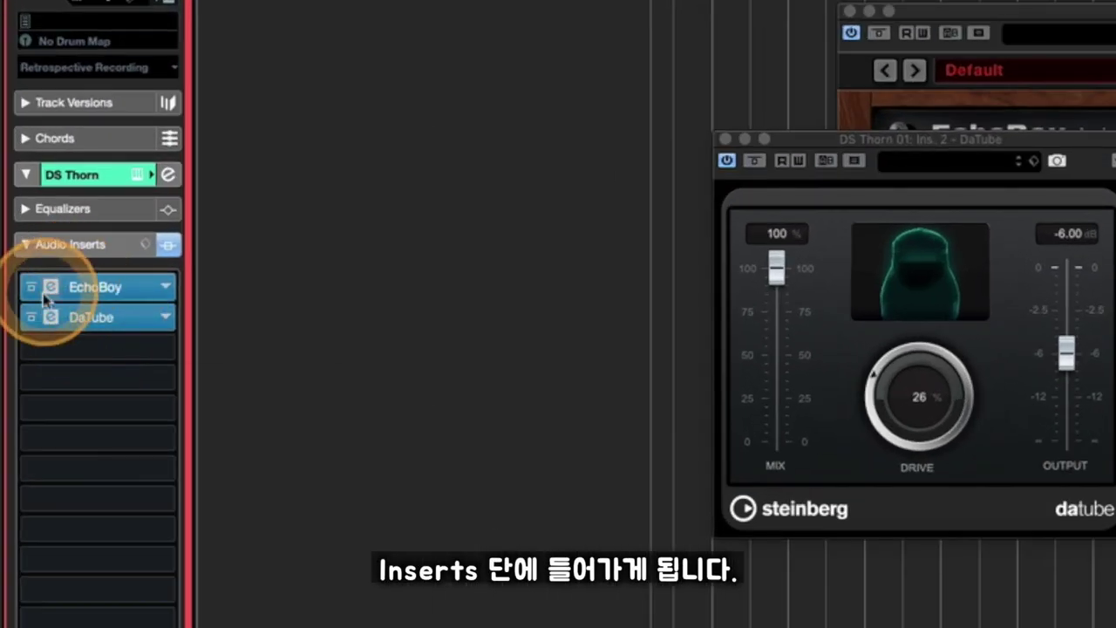
pyautogui.click(112, 320)
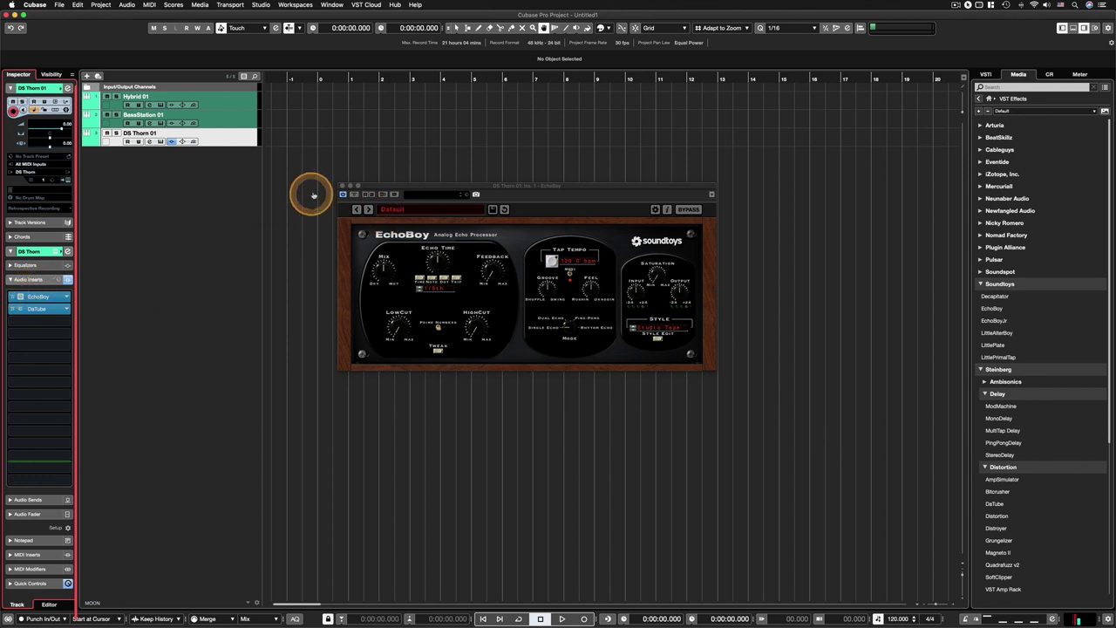
pyautogui.click(343, 188)
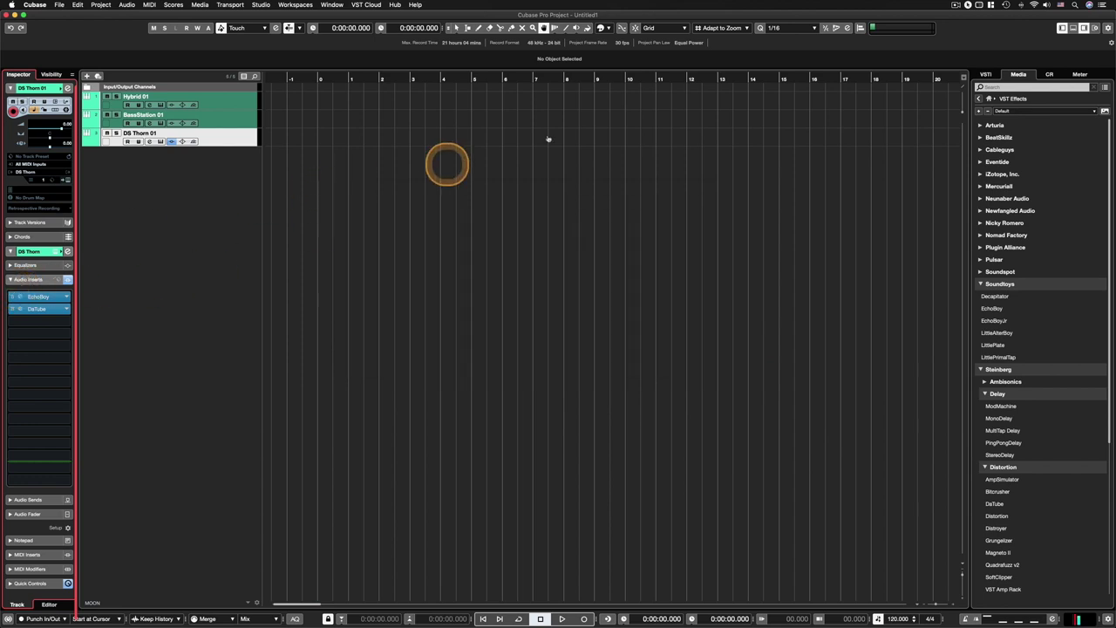
# Step: Return to the Media rack's home page, browse the Loops & Samples libraries and open Hip Hop Vault
pyautogui.click(992, 98)
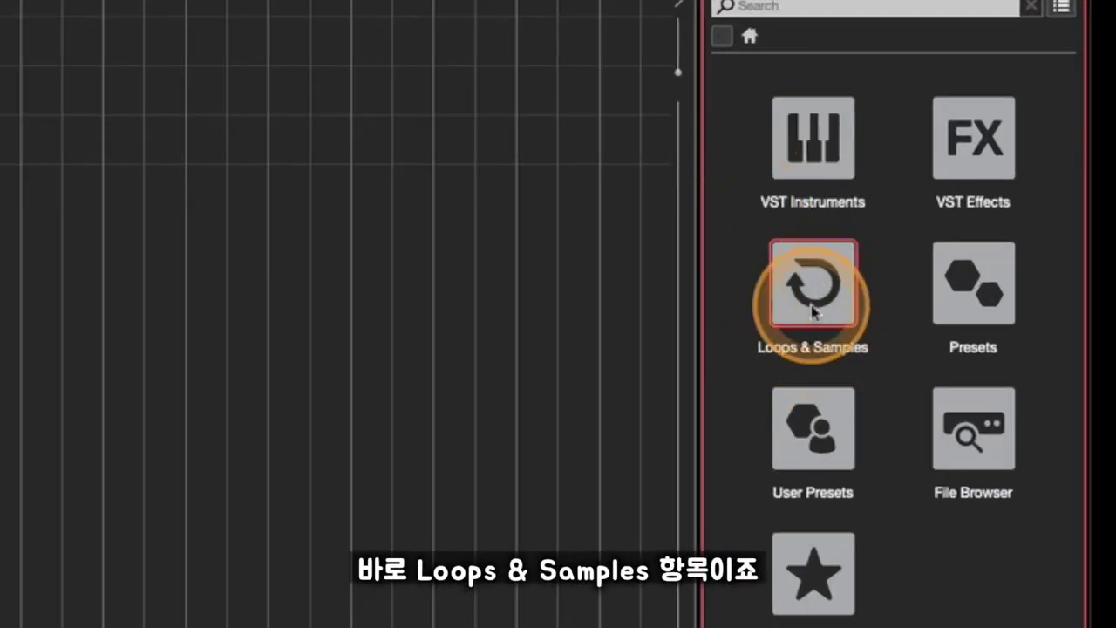
pyautogui.click(823, 304)
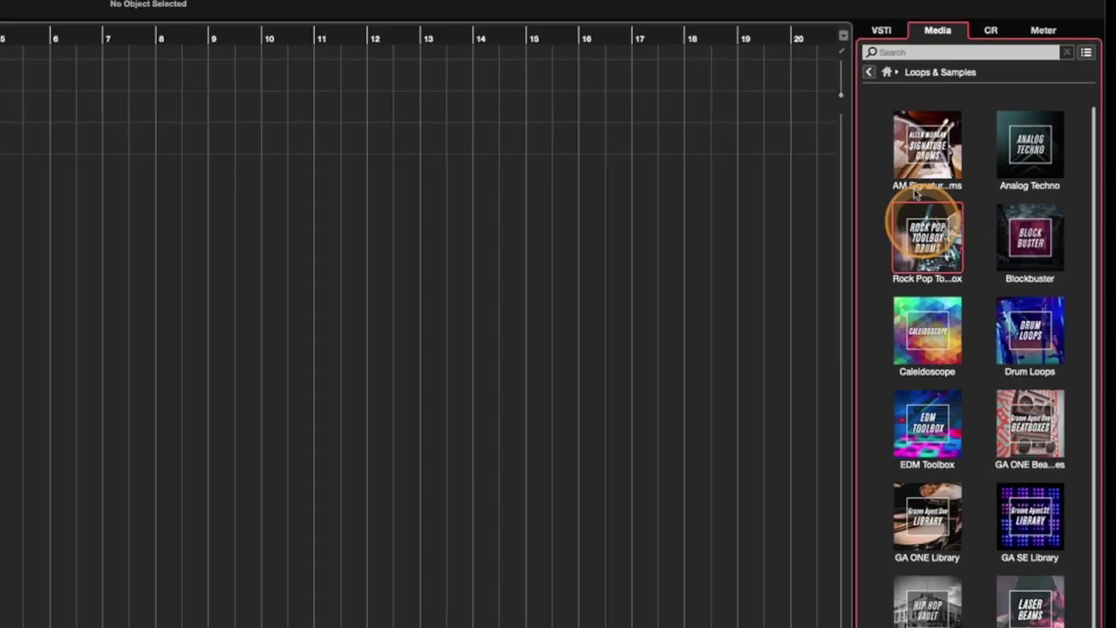
pyautogui.scroll(2, 1008, 153)
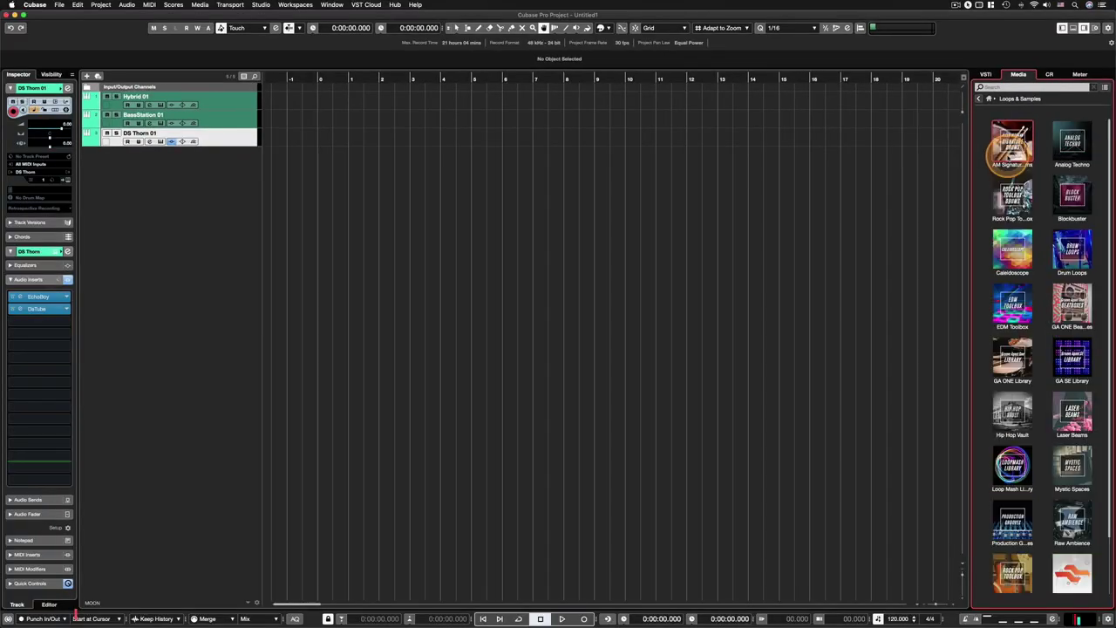
pyautogui.scroll(-2, 1010, 152)
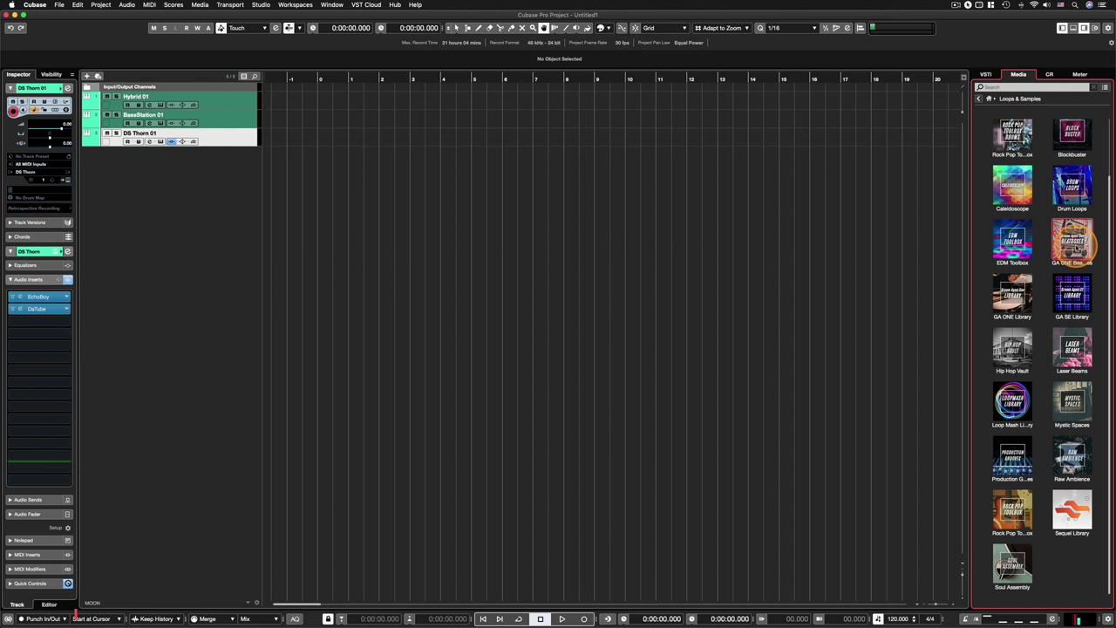
pyautogui.scroll(3, 1072, 243)
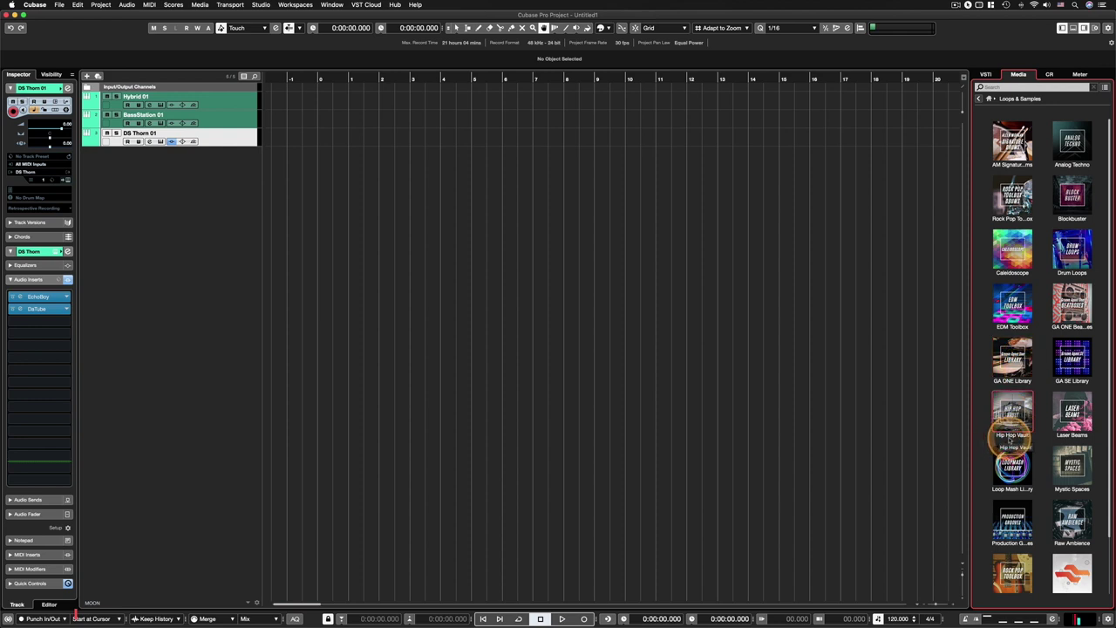
pyautogui.click(1013, 414)
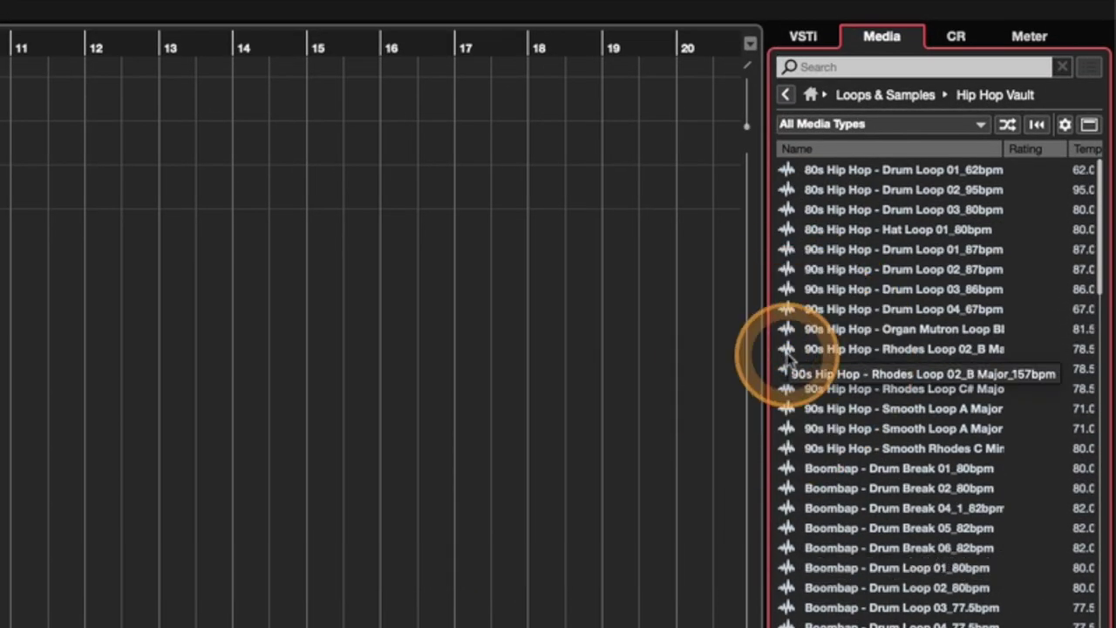
# Step: Audition 90s Hip Hop - Rhodes Loop 02_B Major_157bpm and add it to the project on a new audio track near bar 0
pyautogui.click(868, 349)
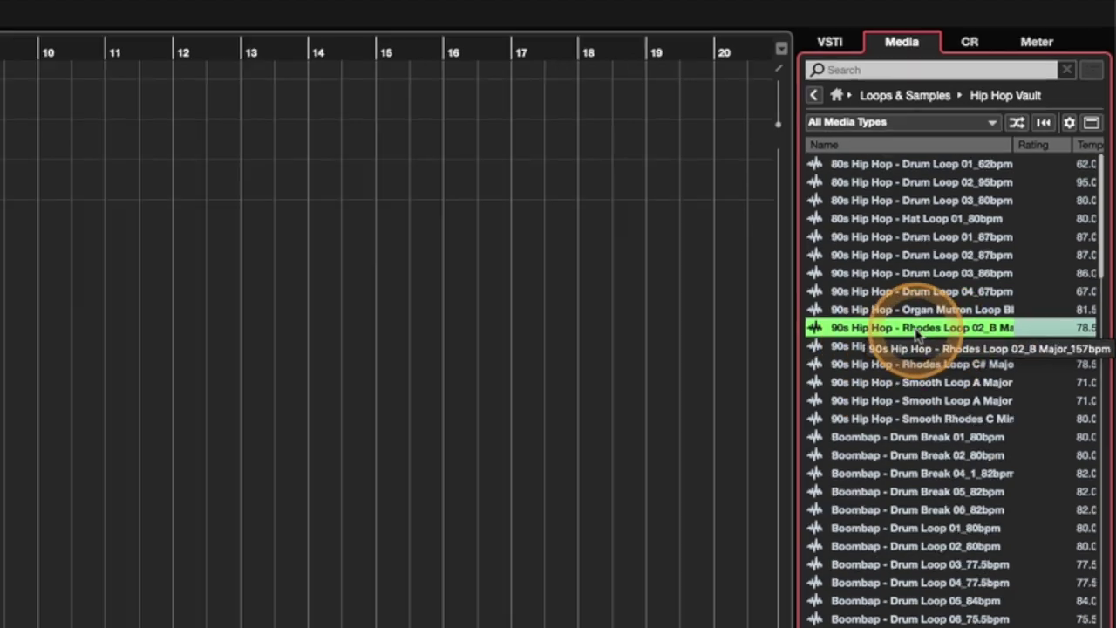
pyautogui.moveTo(860, 349); pyautogui.dragTo(410, 276)
pyautogui.moveTo(823, 174); pyautogui.dragTo(320, 158)
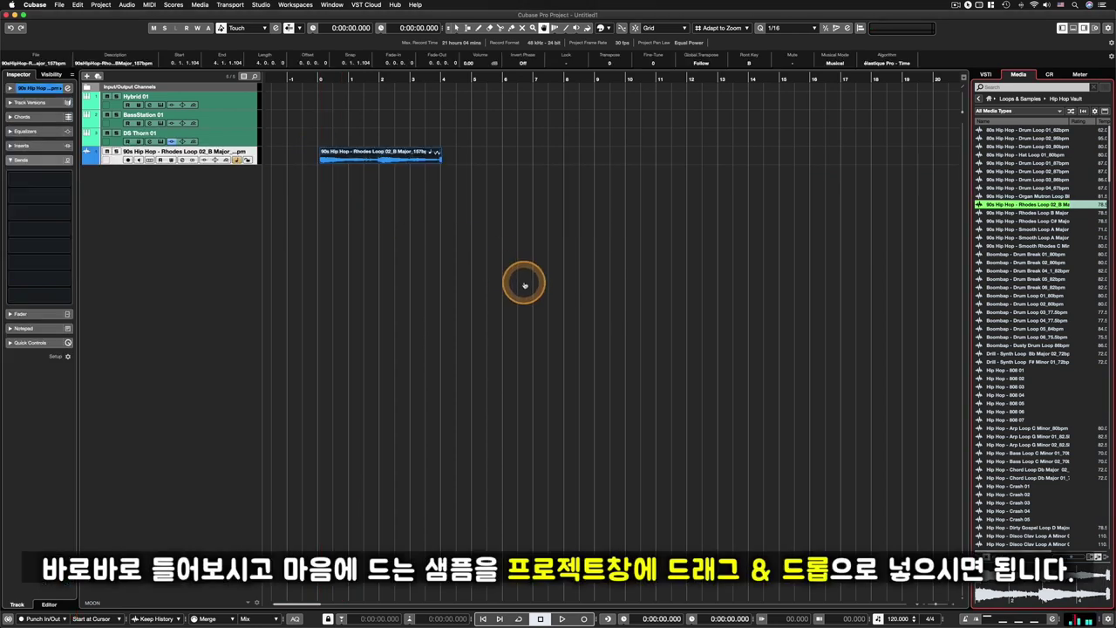
# Step: Enable Snap and align the Rhodes loop event to the start of bar 0
pyautogui.click(634, 28)
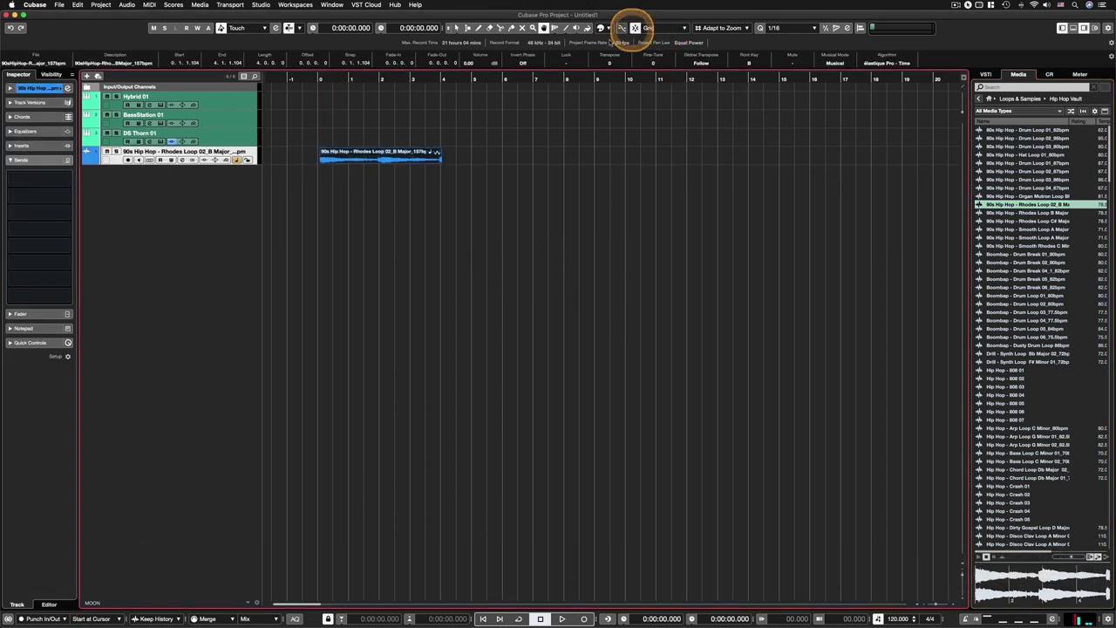
pyautogui.moveTo(349, 161); pyautogui.dragTo(317, 160)
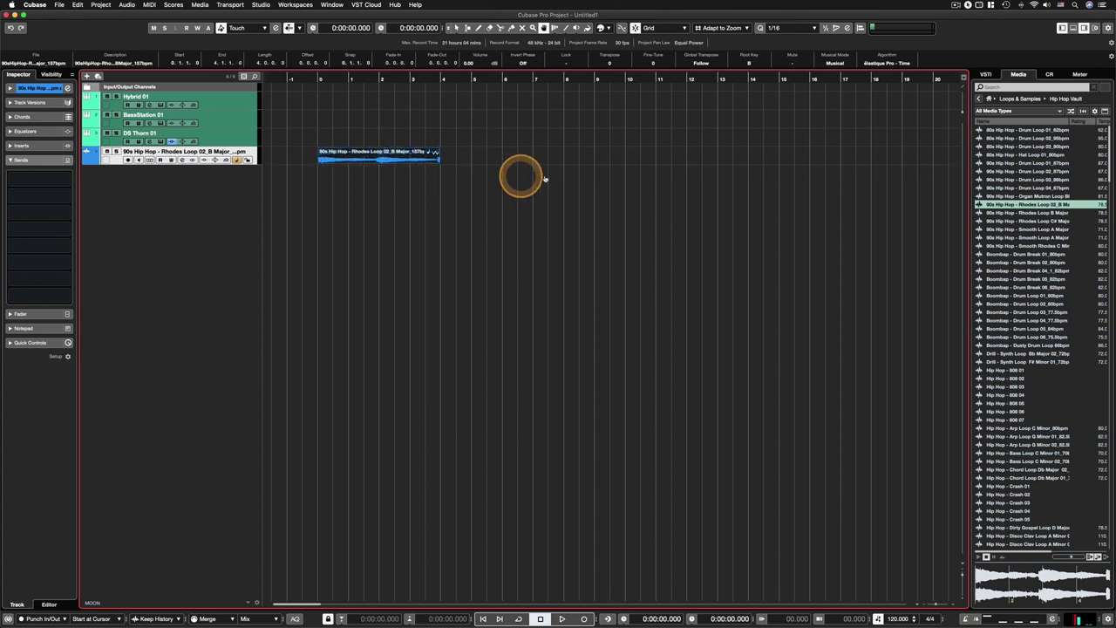
pyautogui.moveTo(389, 171); pyautogui.dragTo(348, 170)
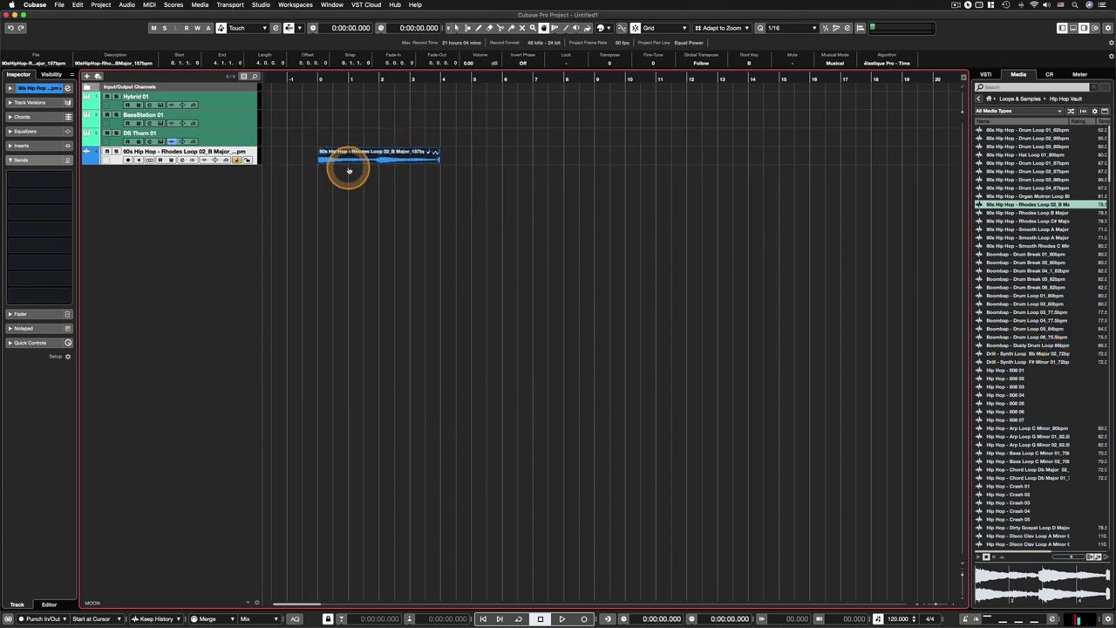
# Step: Examine the enlarged Rhodes loop event against the project grid and its Tempo and Key values in the Hip Hop Vault list
pyautogui.hotkey('shift', 'h')
pyautogui.hotkey('shift', 'h')
pyautogui.hotkey('shift', 'h')
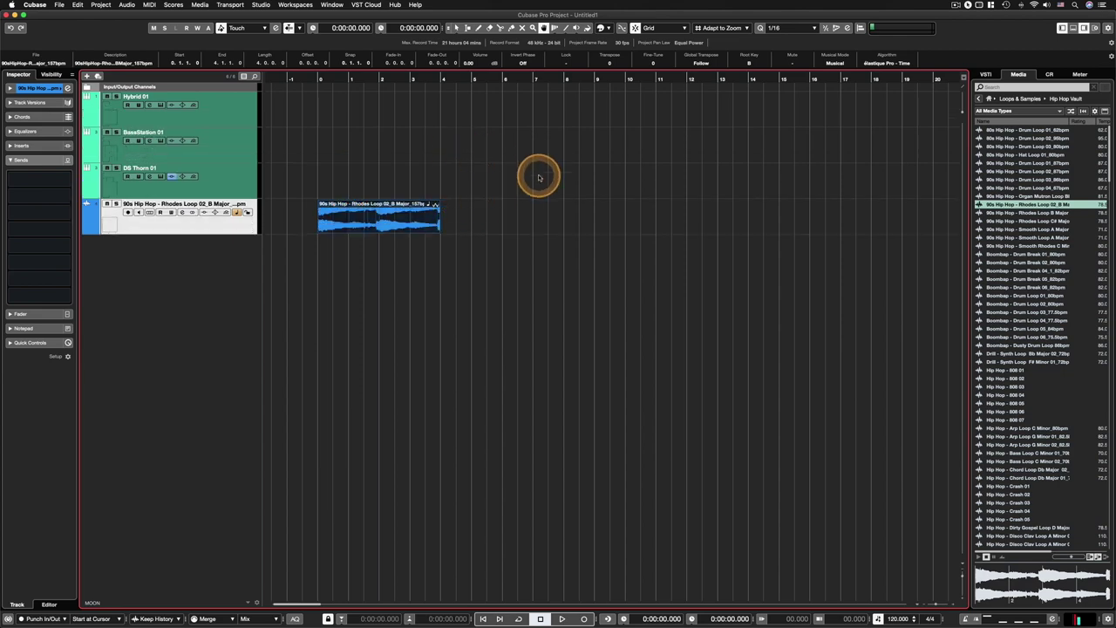
pyautogui.press('h')
pyautogui.press('h')
pyautogui.press('h')
pyautogui.hscroll(-5, 496, 254)
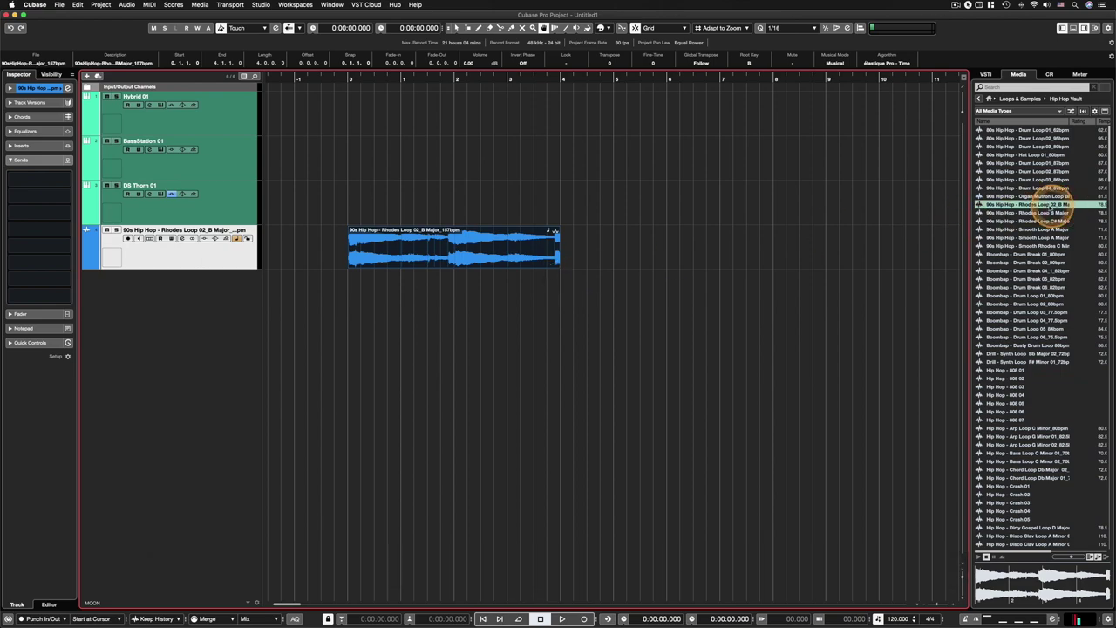
pyautogui.moveTo(1041, 205); pyautogui.dragTo(992, 210)
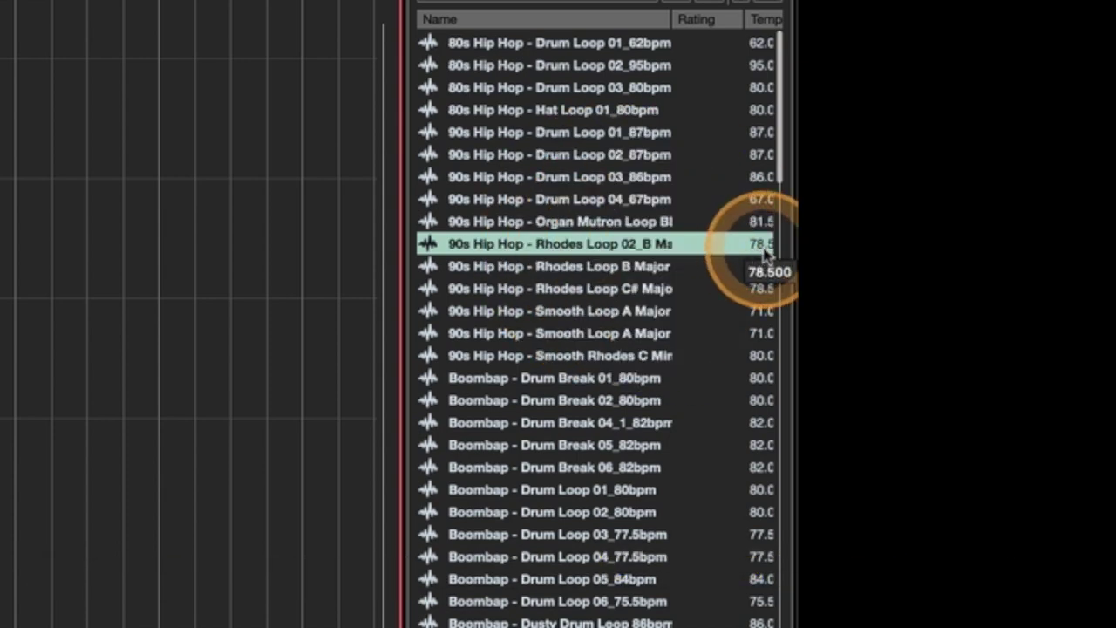
pyautogui.hscroll(3, 764, 253)
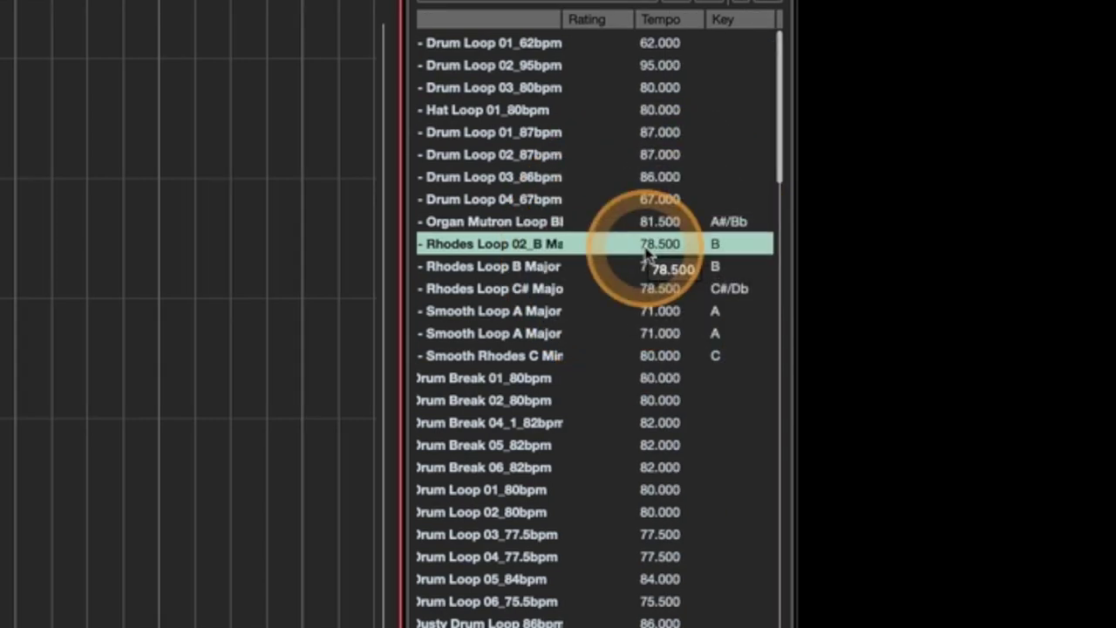
pyautogui.hscroll(-3, 646, 252)
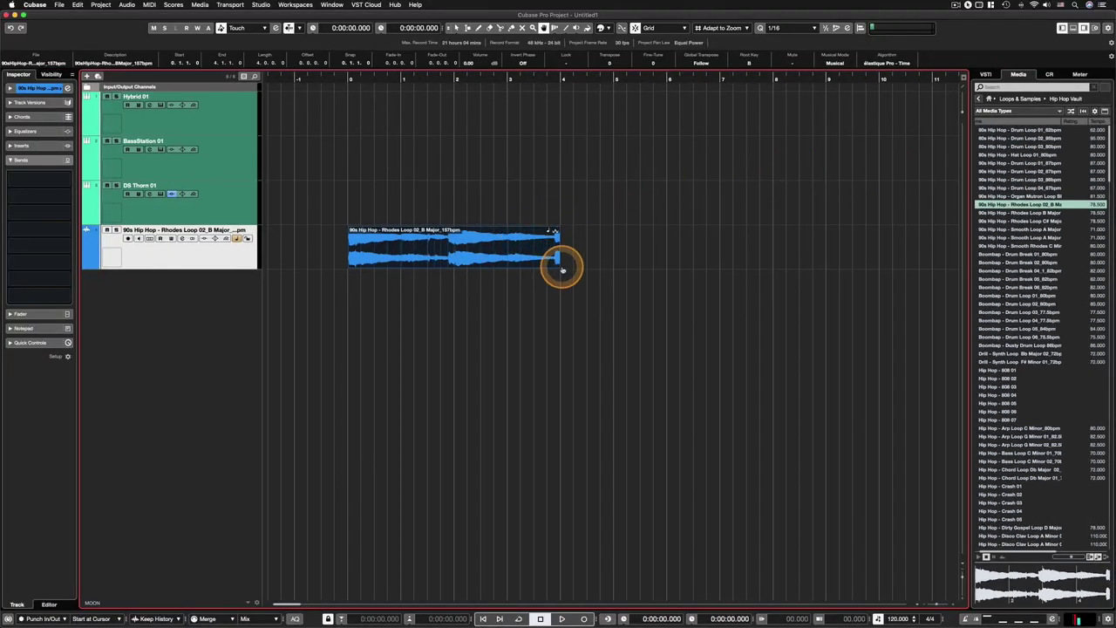
# Step: Switch to the Object Selection tool, review its three sizing modes and keep Normal Sizing
pyautogui.click(429, 253)
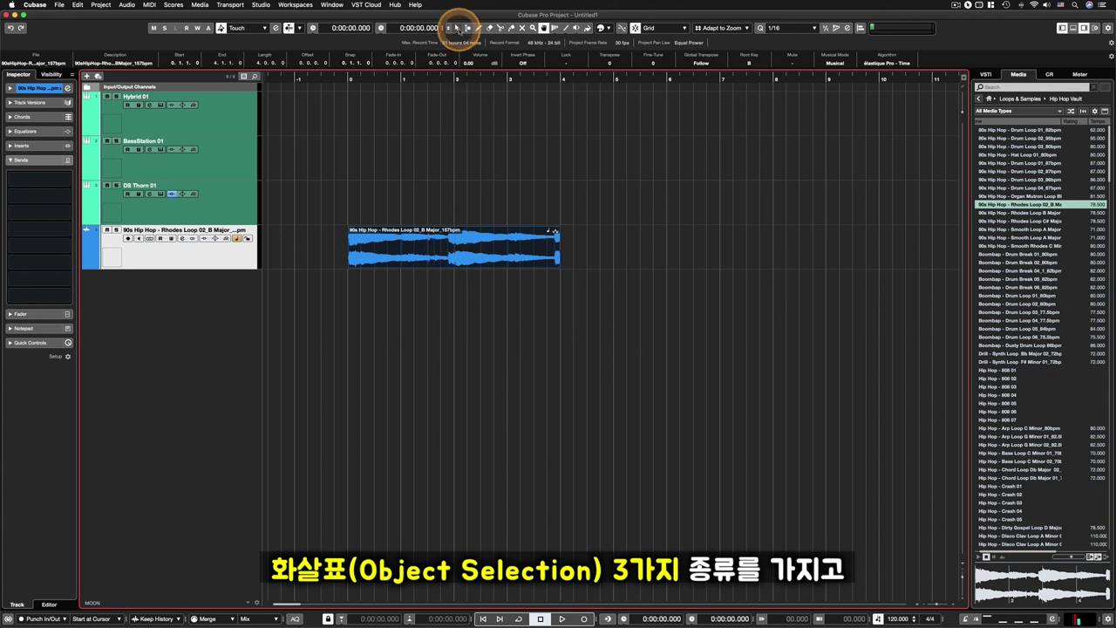
pyautogui.click(455, 27)
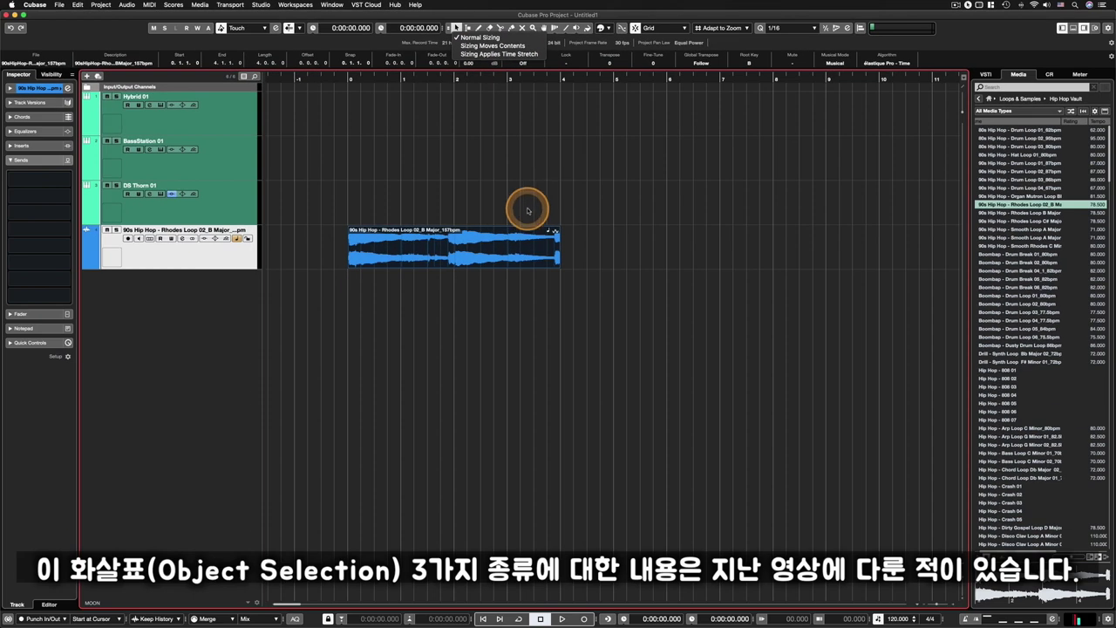
pyautogui.click(528, 210)
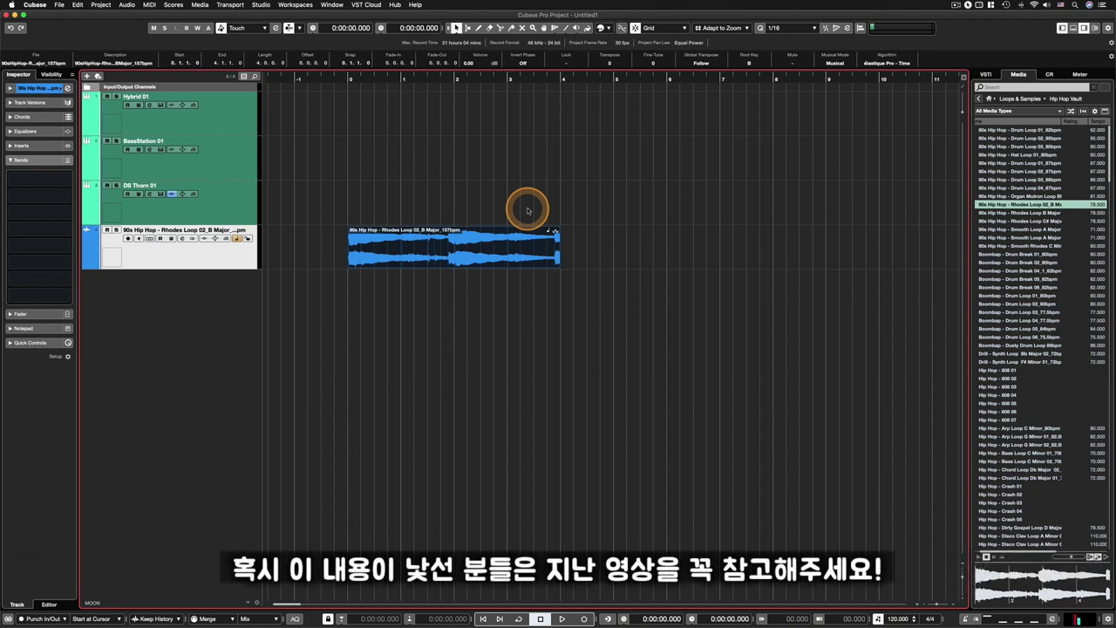
pyautogui.press('1')
# Step: Audition Boombap Drum Break 05_82bpm, Boombap Drum Loop 05_84bpm, Hip Hop 808 02 and Hip Hop Arp Loop G Minor 01
pyautogui.click(1027, 279)
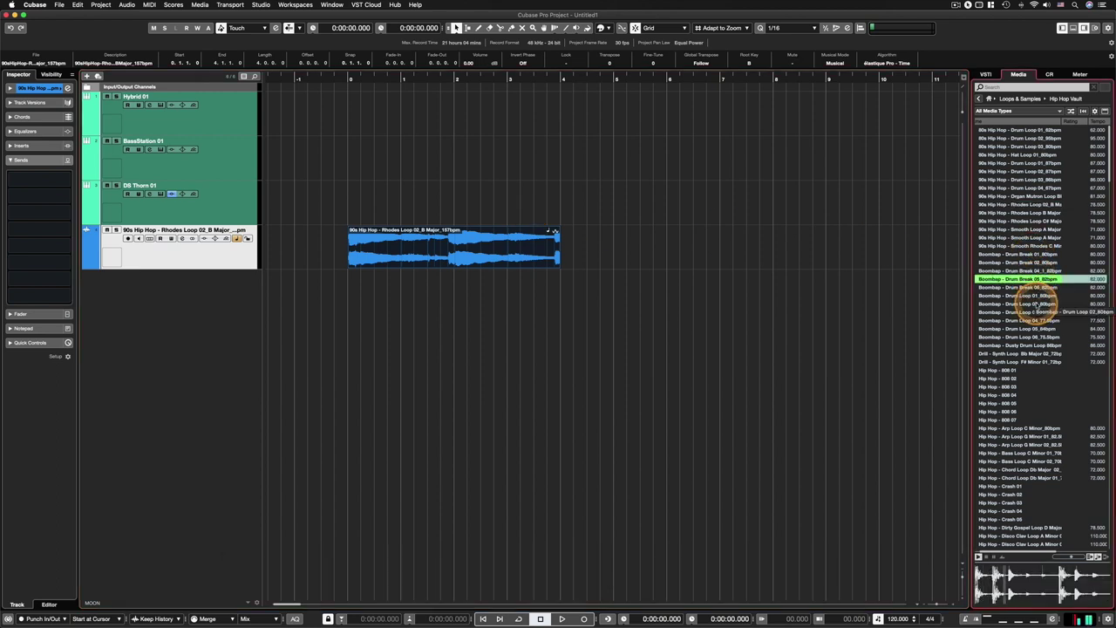
pyautogui.click(1018, 328)
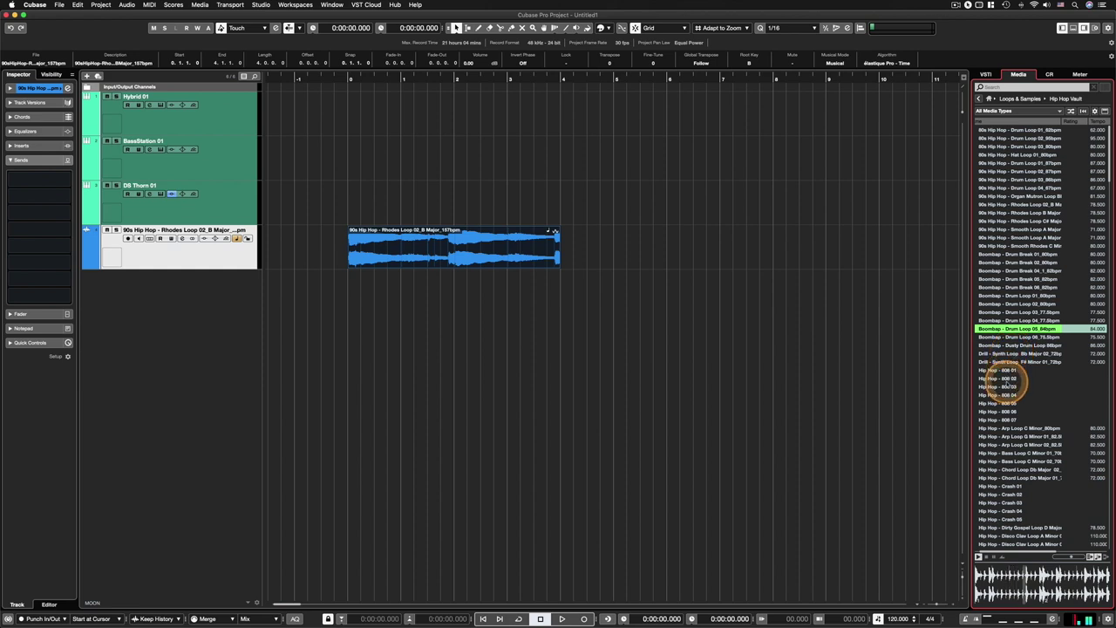
pyautogui.click(1004, 379)
pyautogui.click(1007, 436)
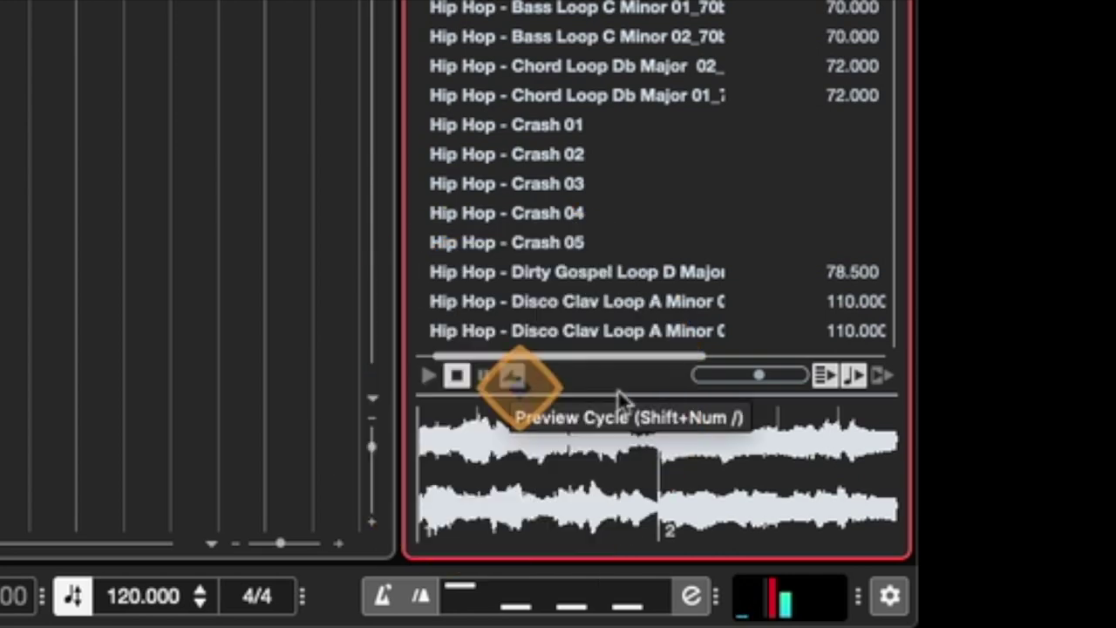
# Step: Lower the preview volume for auditioning samples in the Media rack
pyautogui.click(825, 377)
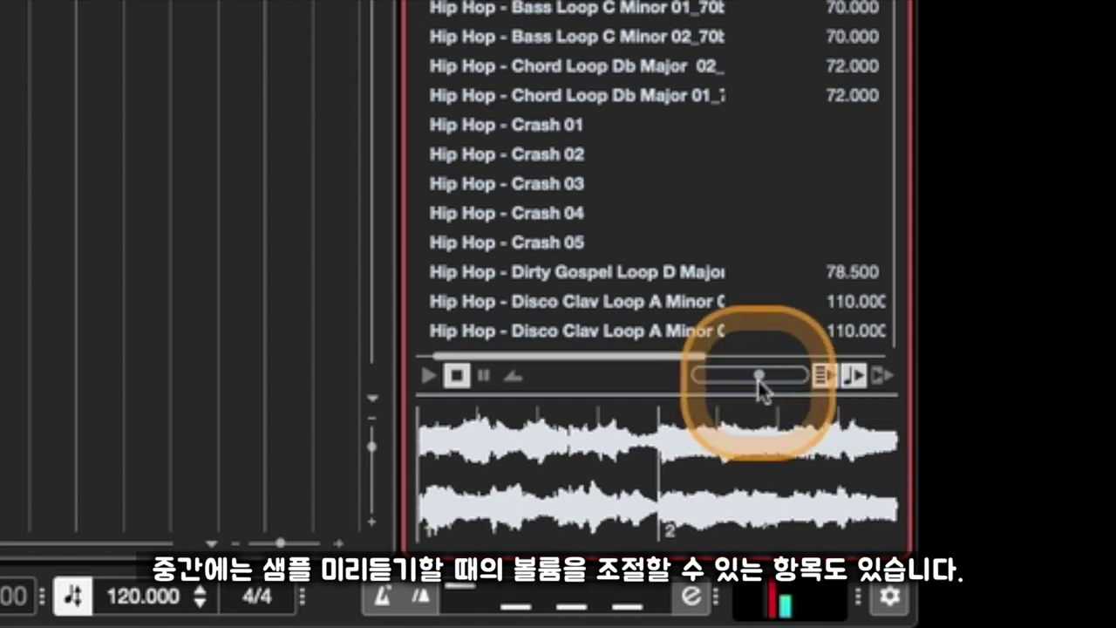
pyautogui.moveTo(762, 390); pyautogui.dragTo(734, 389)
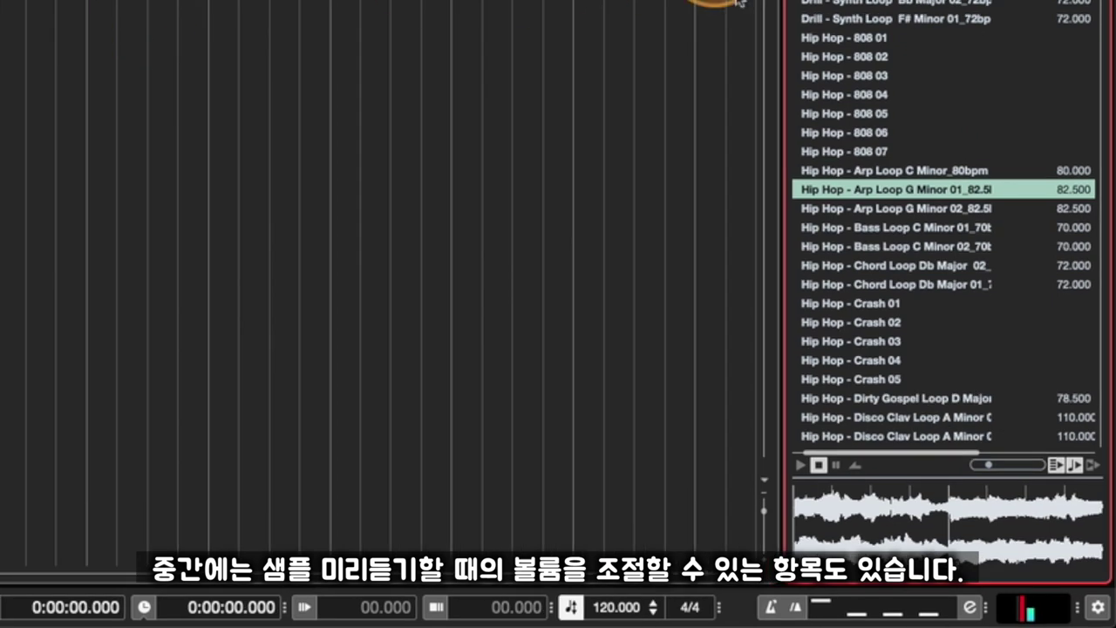
# Step: Audition Hip Hop 808 06, Chord Loop Db Major 01 and Crash 02 while raising the preview volume
pyautogui.click(819, 133)
pyautogui.click(879, 285)
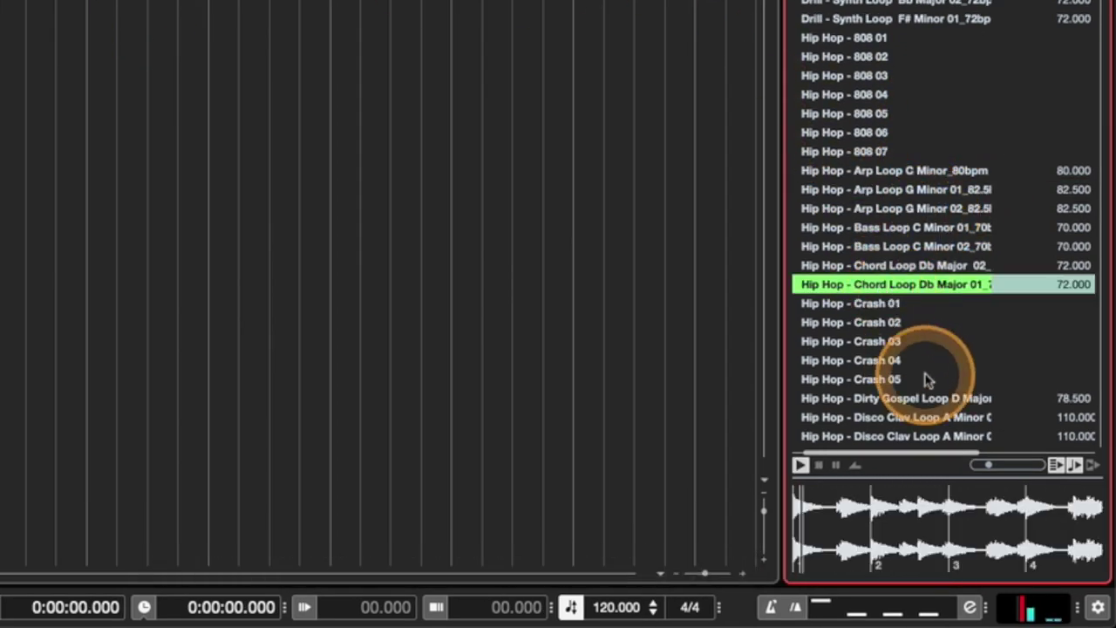
pyautogui.moveTo(989, 465); pyautogui.dragTo(1007, 469)
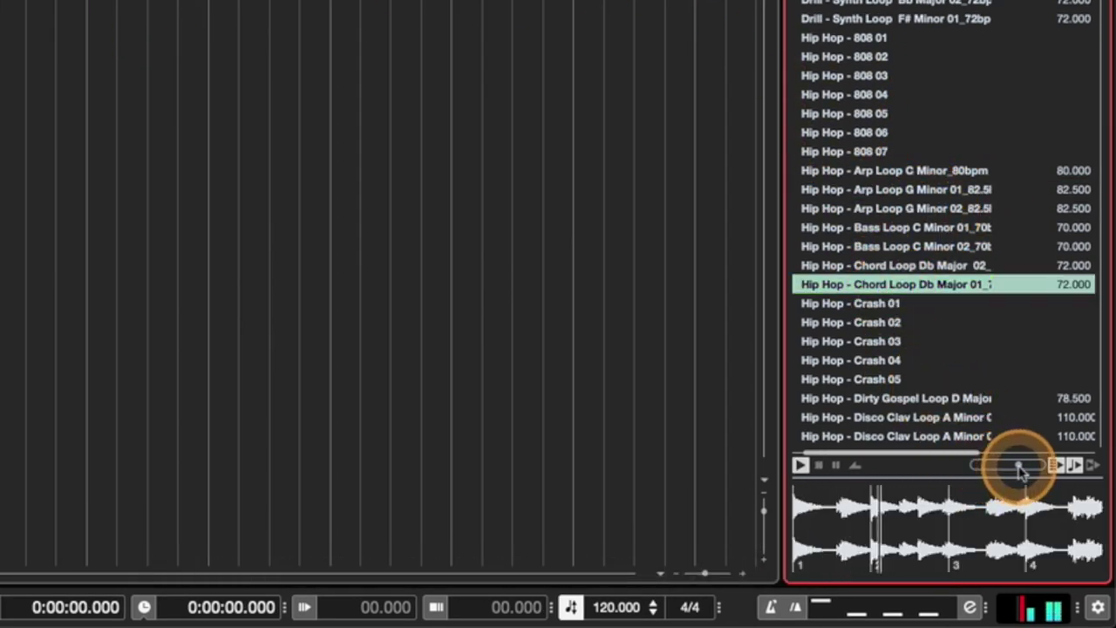
pyautogui.click(811, 322)
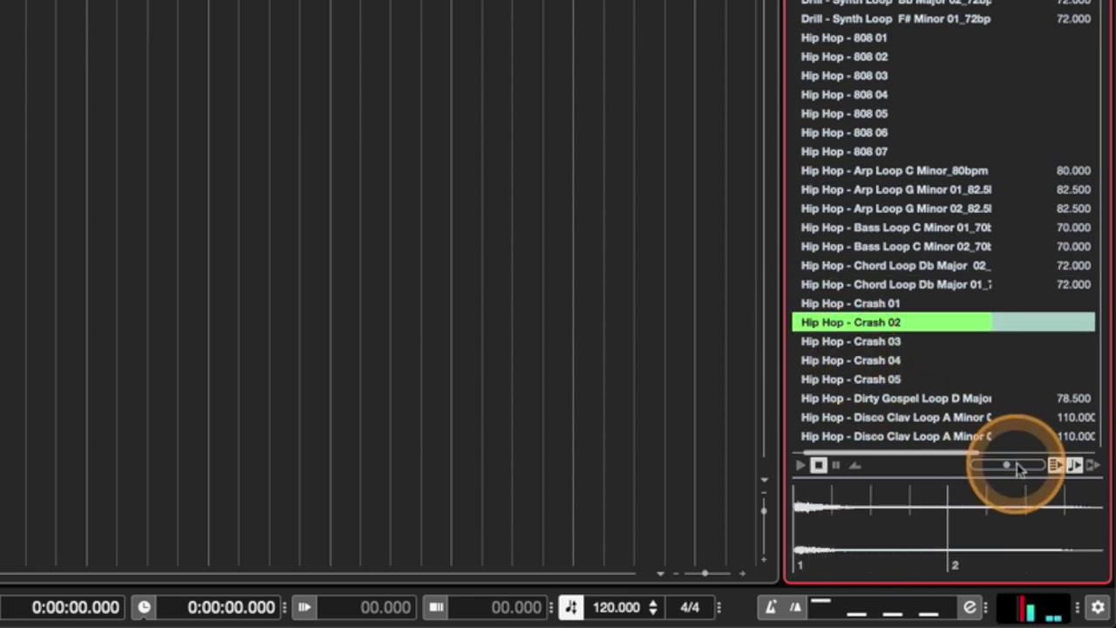
pyautogui.moveTo(1007, 466)
pyautogui.mouseDown()
pyautogui.moveTo(1019, 466)
pyautogui.moveTo(1004, 466)
pyautogui.mouseUp()
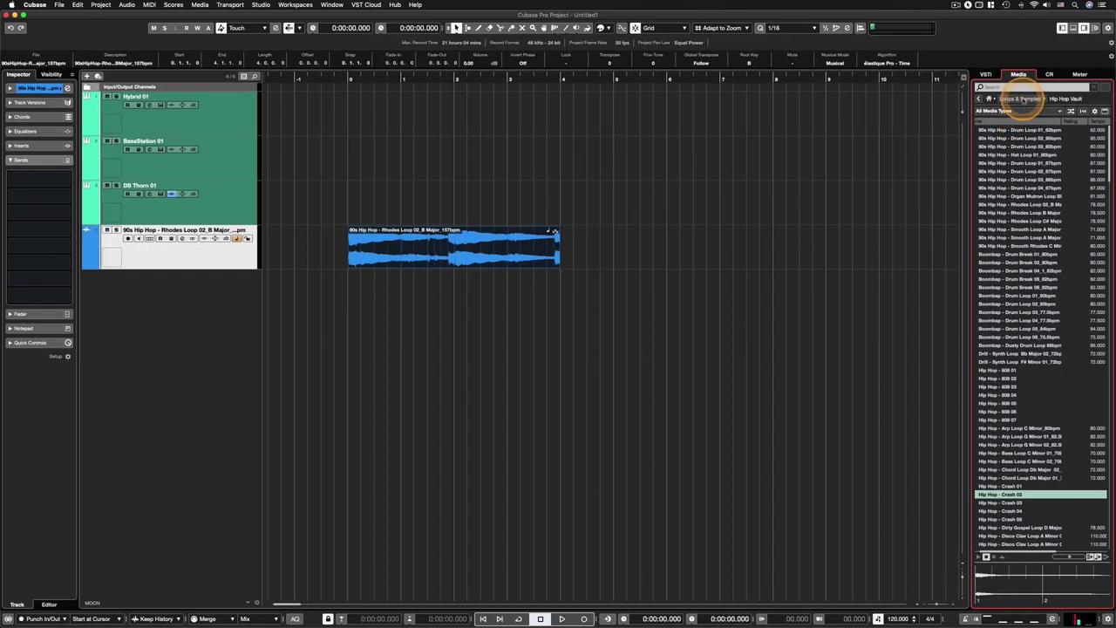
# Step: Open the Caleidoscope library in Loops & Samples and audition Atmo 18_AM, Atmo 42_RT and Atmo 48_RT
pyautogui.click(1020, 98)
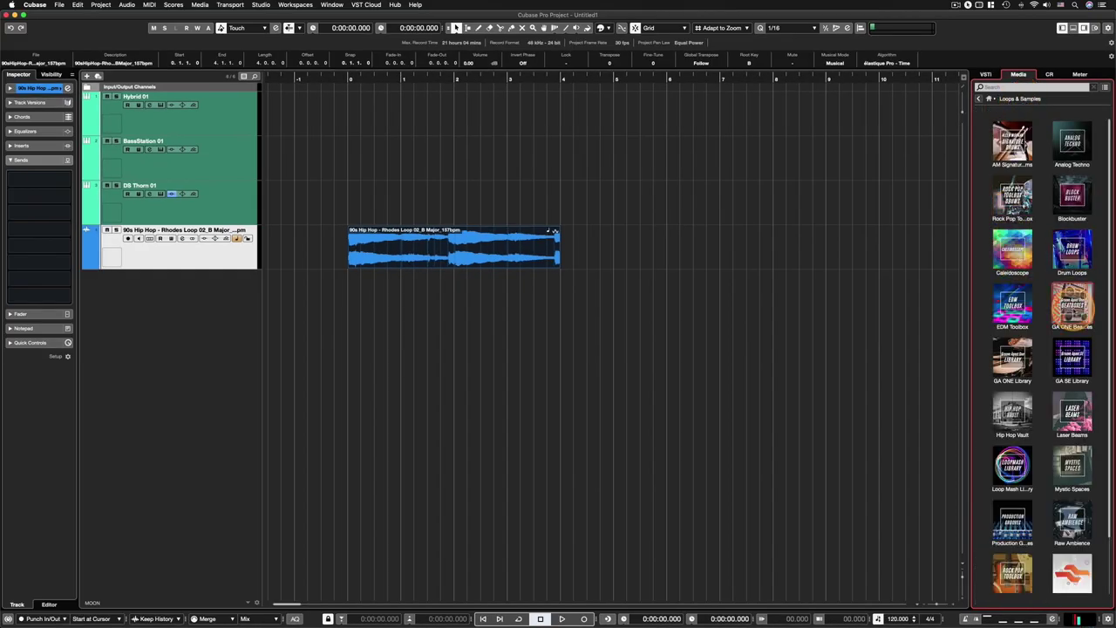
pyautogui.click(1004, 275)
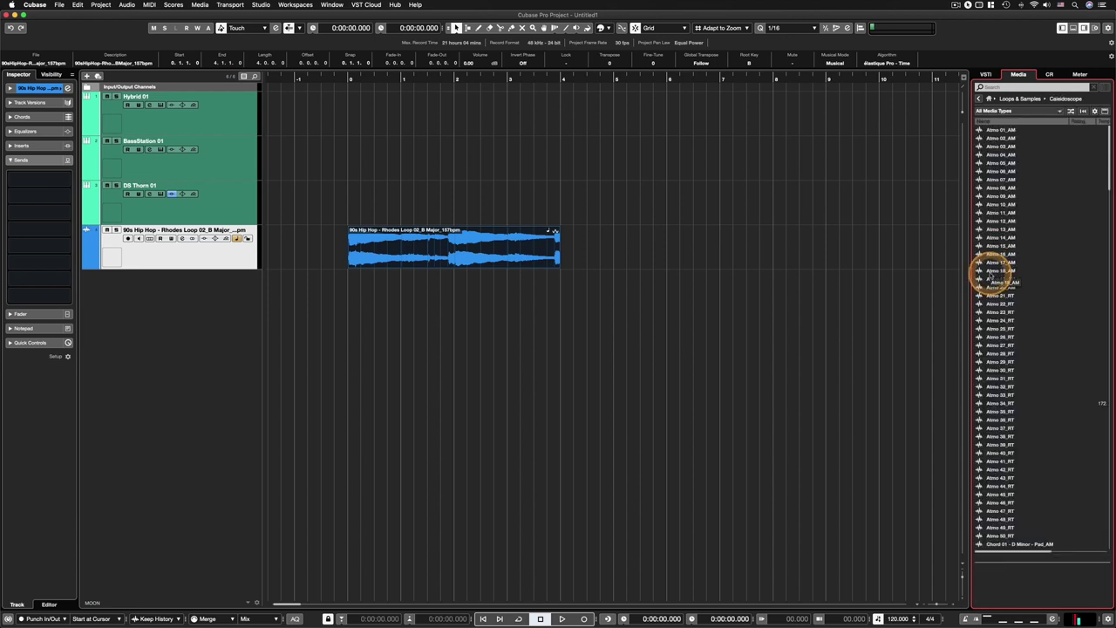
pyautogui.click(991, 273)
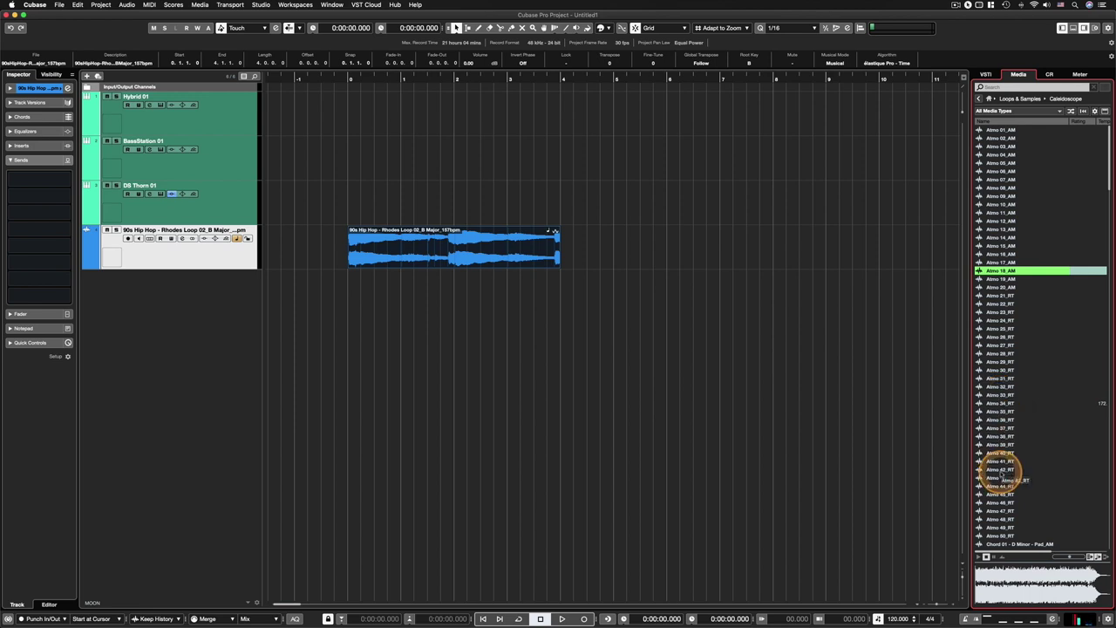
pyautogui.click(1002, 471)
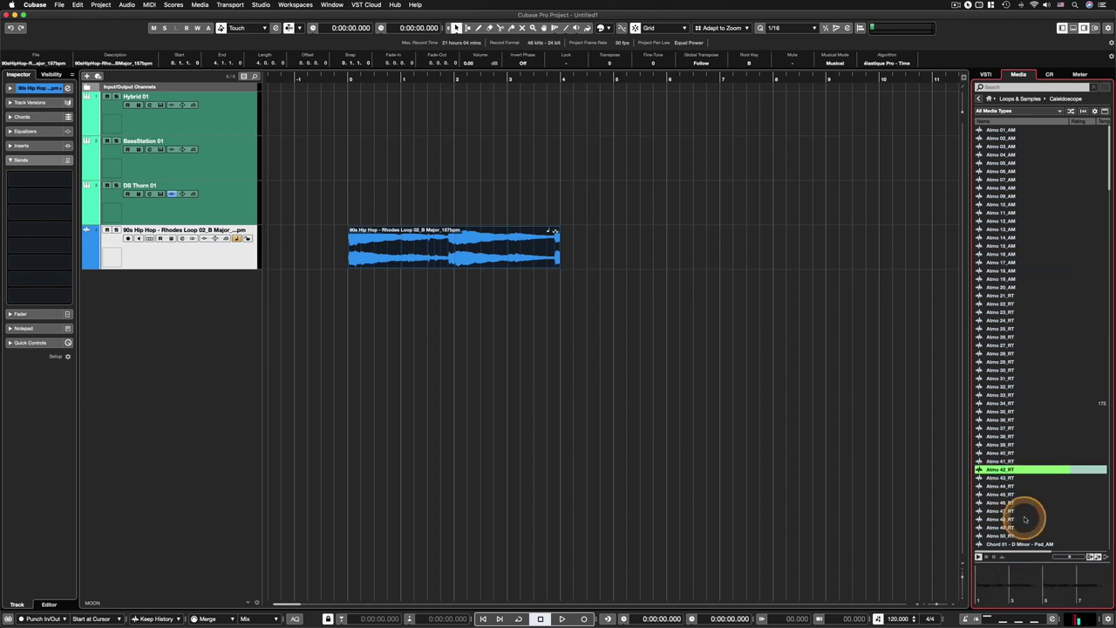
pyautogui.click(1007, 519)
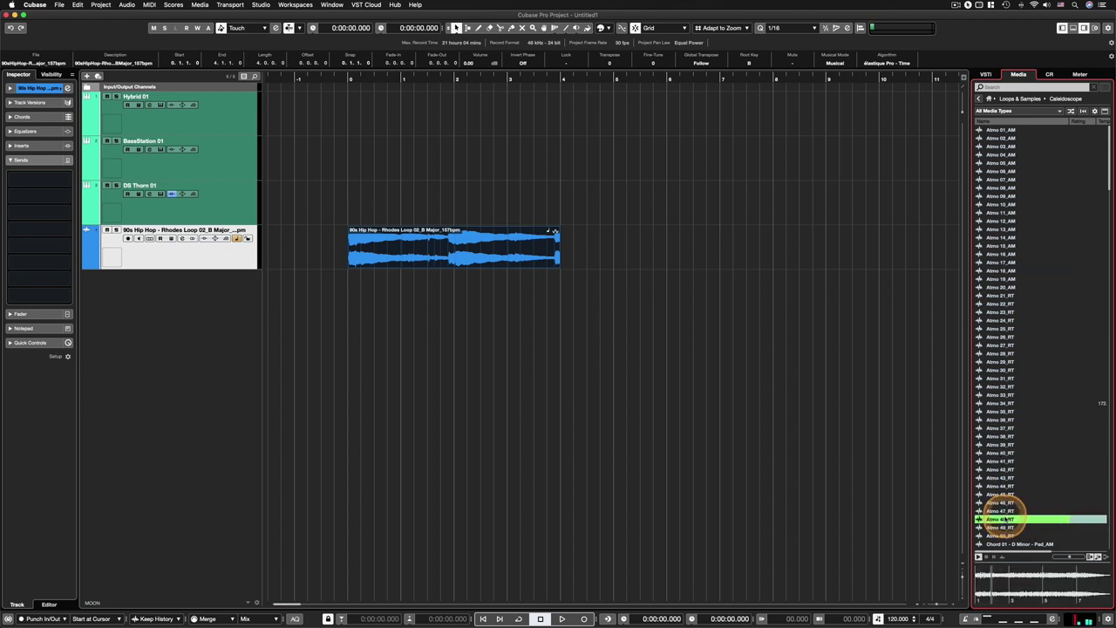
# Step: Import Atmo 43_RT onto a new audio track at bar 0 below the Rhodes loop and check the event's full length
pyautogui.moveTo(1001, 478); pyautogui.dragTo(350, 289)
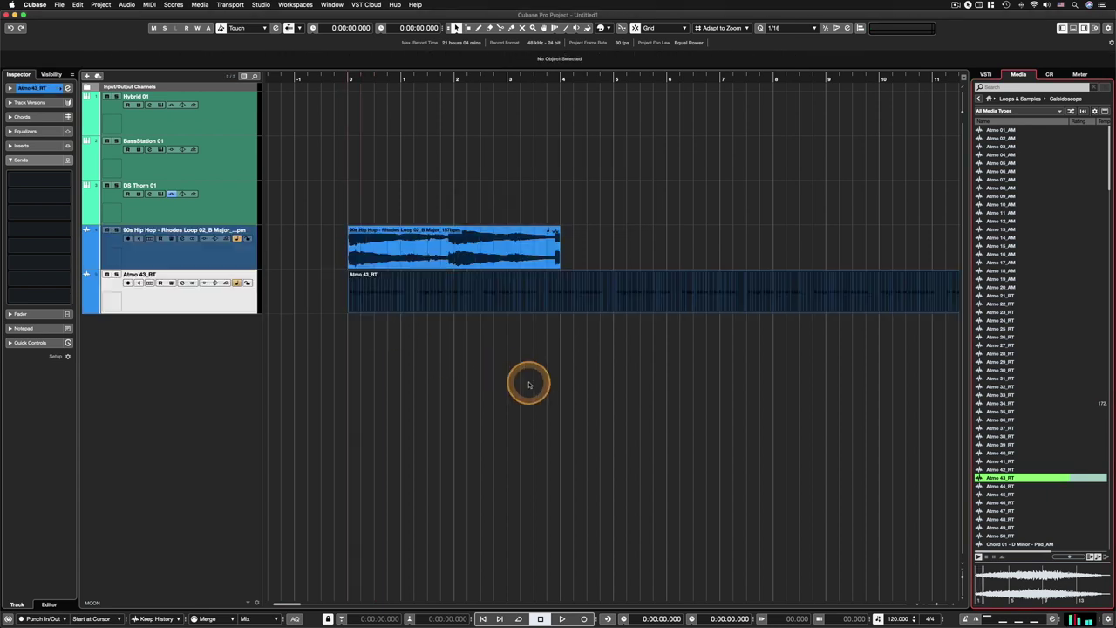
pyautogui.hscroll(5, 525, 382)
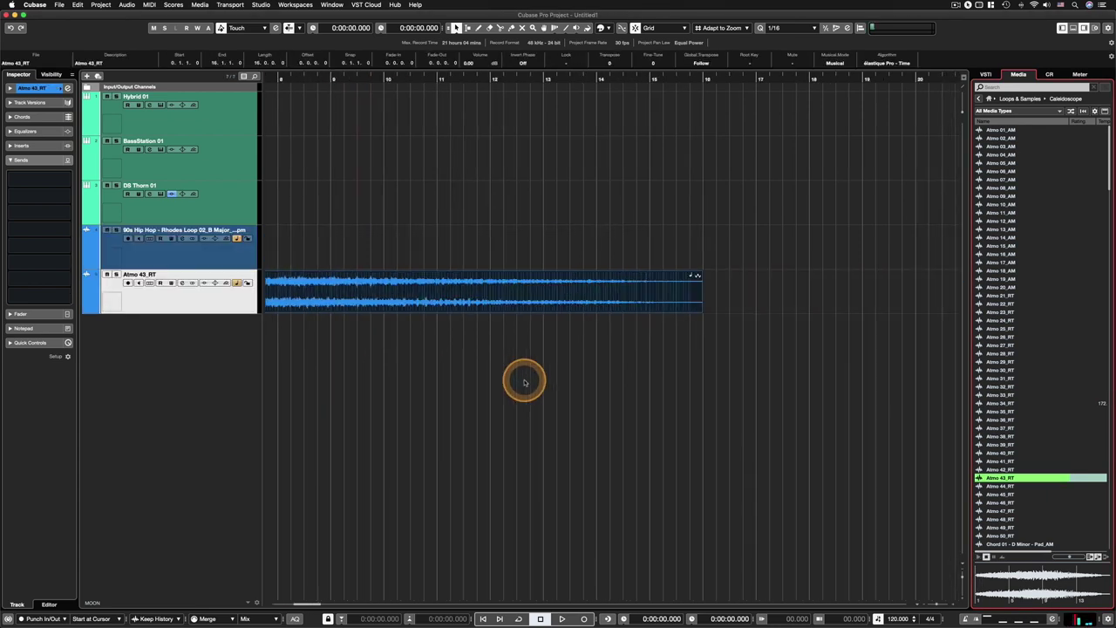
pyautogui.hscroll(-5, 525, 381)
pyautogui.hscroll(3, 525, 382)
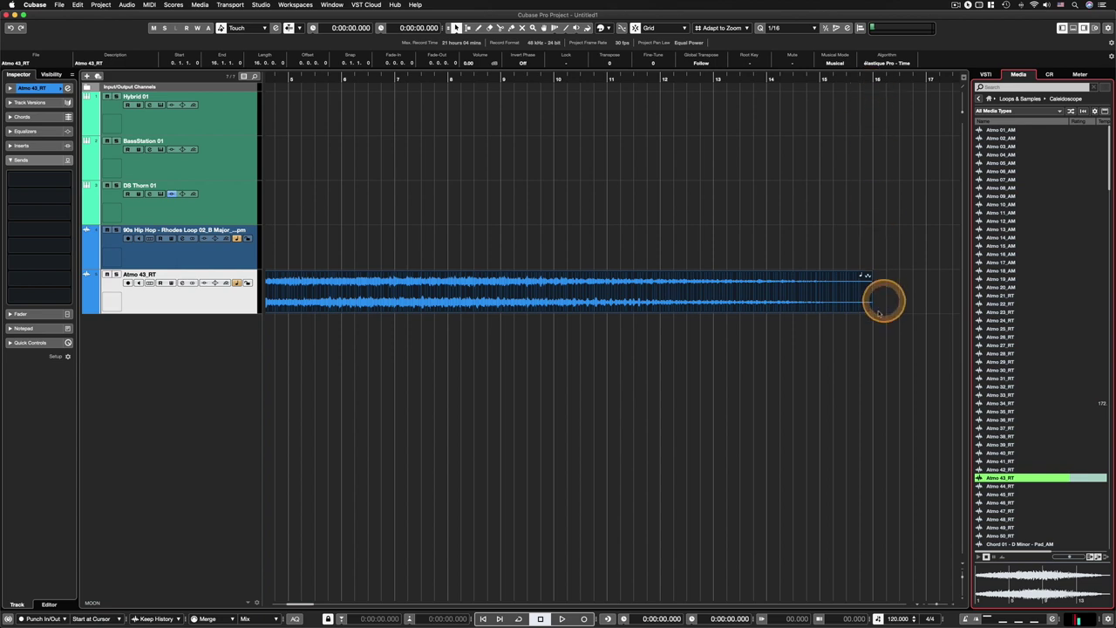
pyautogui.hscroll(-6, 883, 336)
pyautogui.hscroll(6, 883, 336)
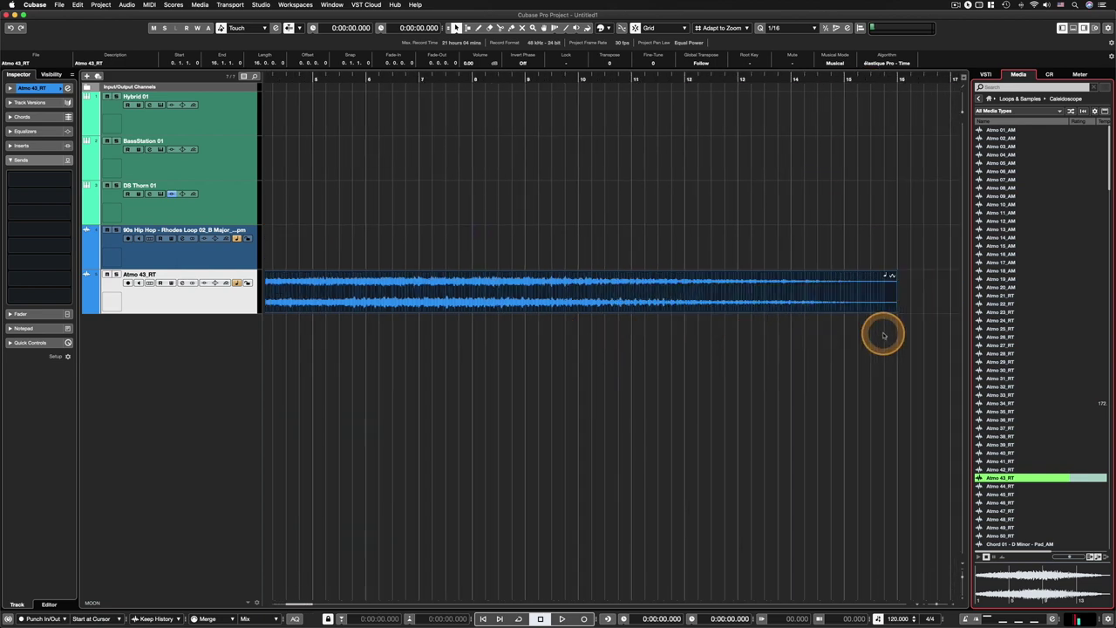
pyautogui.hscroll(-5, 892, 304)
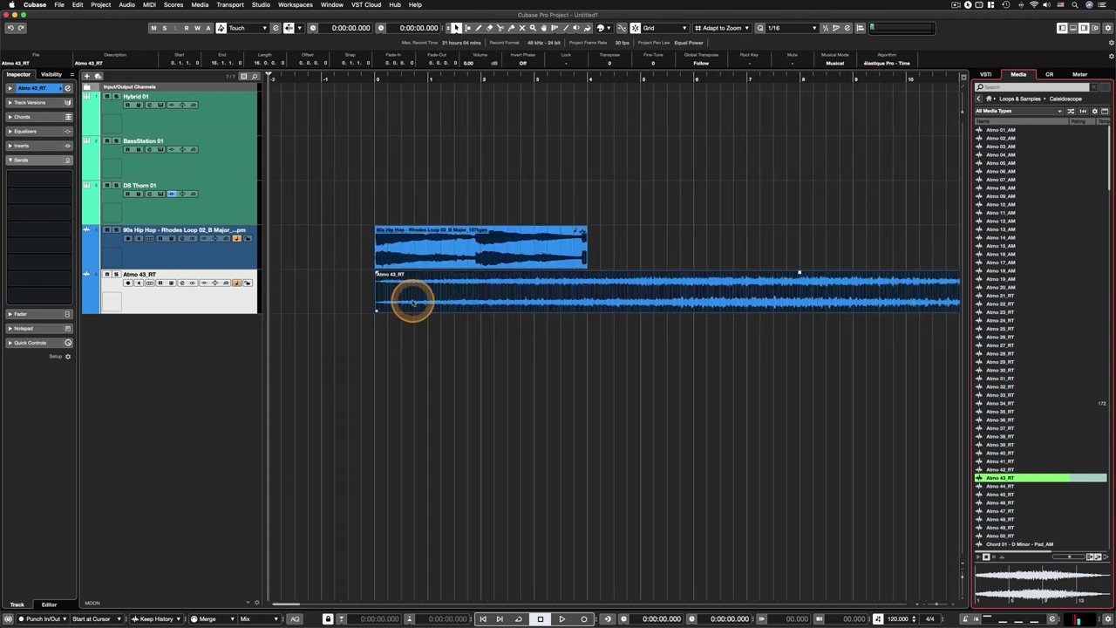
pyautogui.hscroll(5, 411, 301)
pyautogui.scroll(-4, 607, 340)
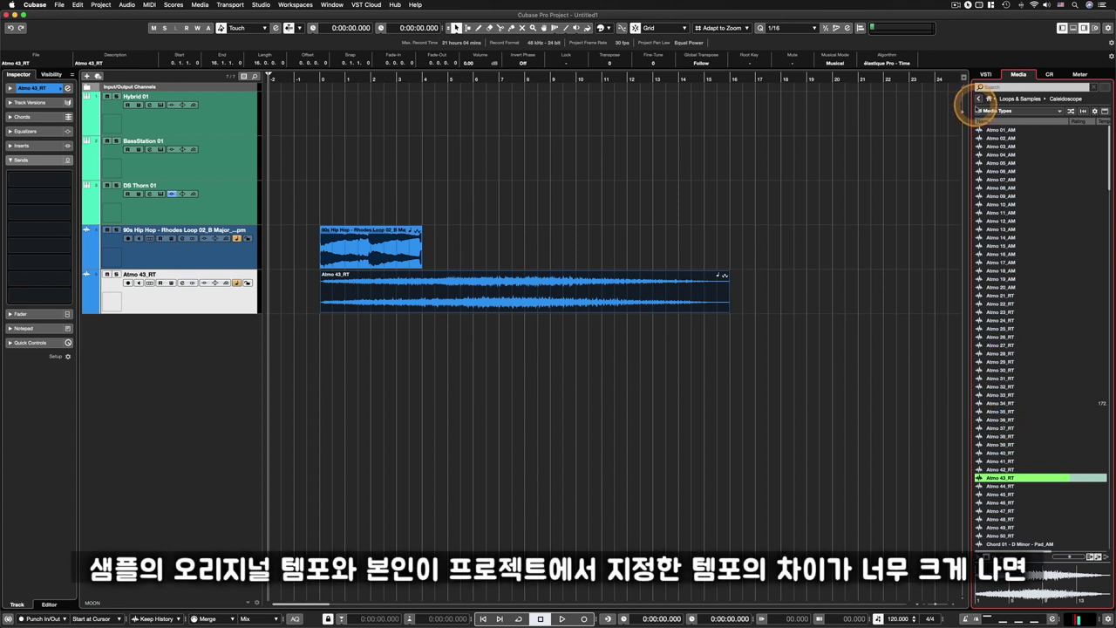
# Step: Look through the sample list of the Loop Mash Factory Library
pyautogui.click(1017, 100)
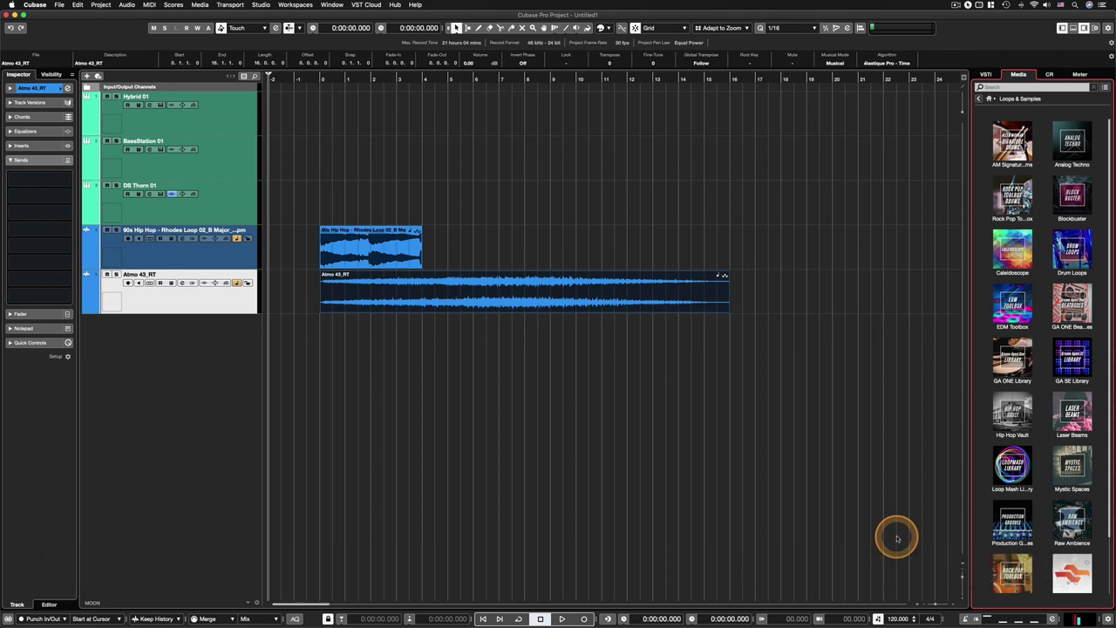
pyautogui.click(1011, 465)
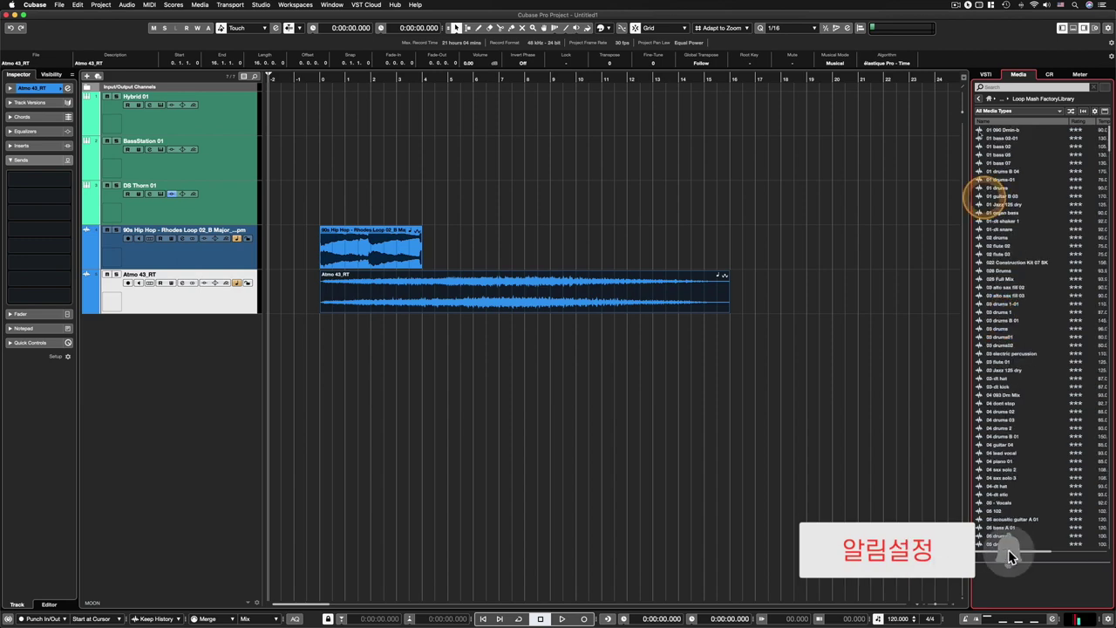
pyautogui.click(989, 99)
# Step: Open the Laser Beams library and import the MIDI loop Bulldozer - Groove 3 at bar 0 below the Atmo 43_RT track
pyautogui.click(1012, 192)
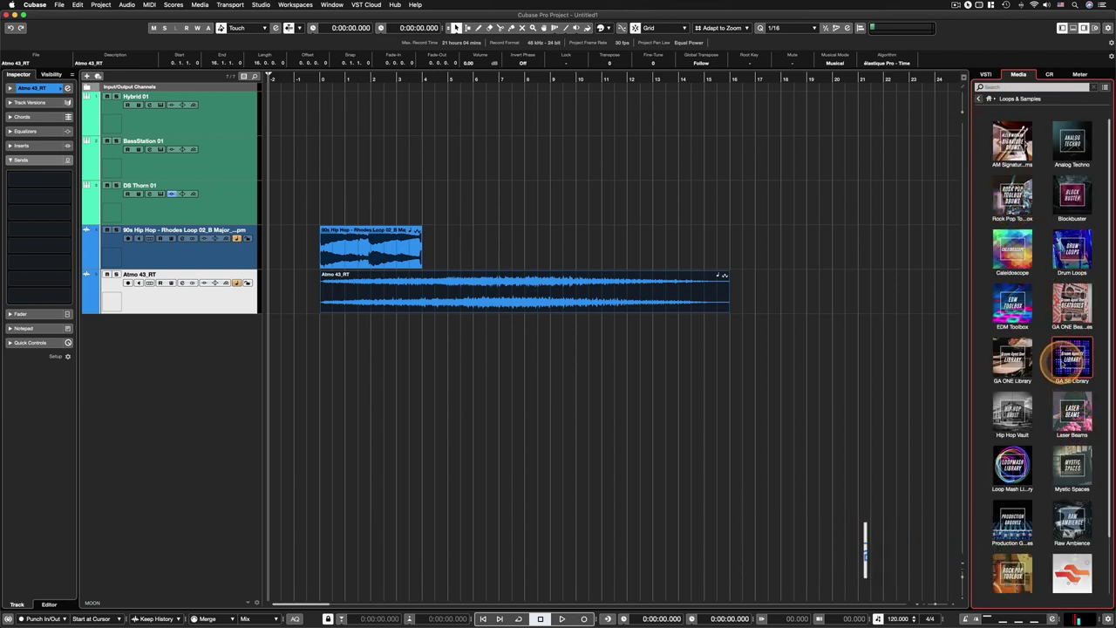
pyautogui.click(1072, 410)
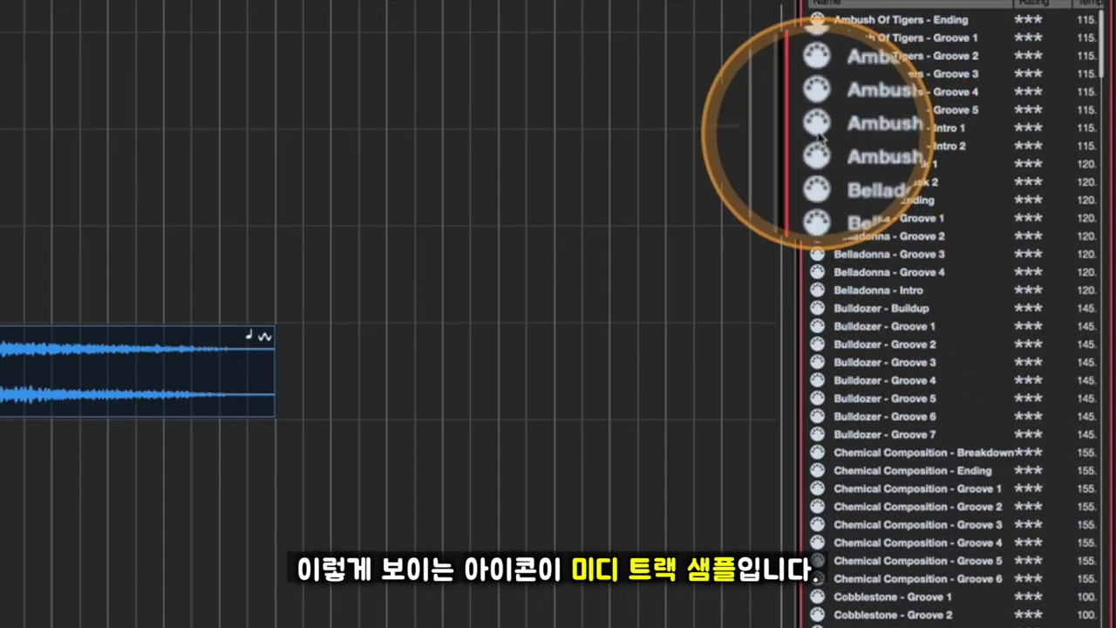
pyautogui.moveTo(874, 365); pyautogui.dragTo(323, 333)
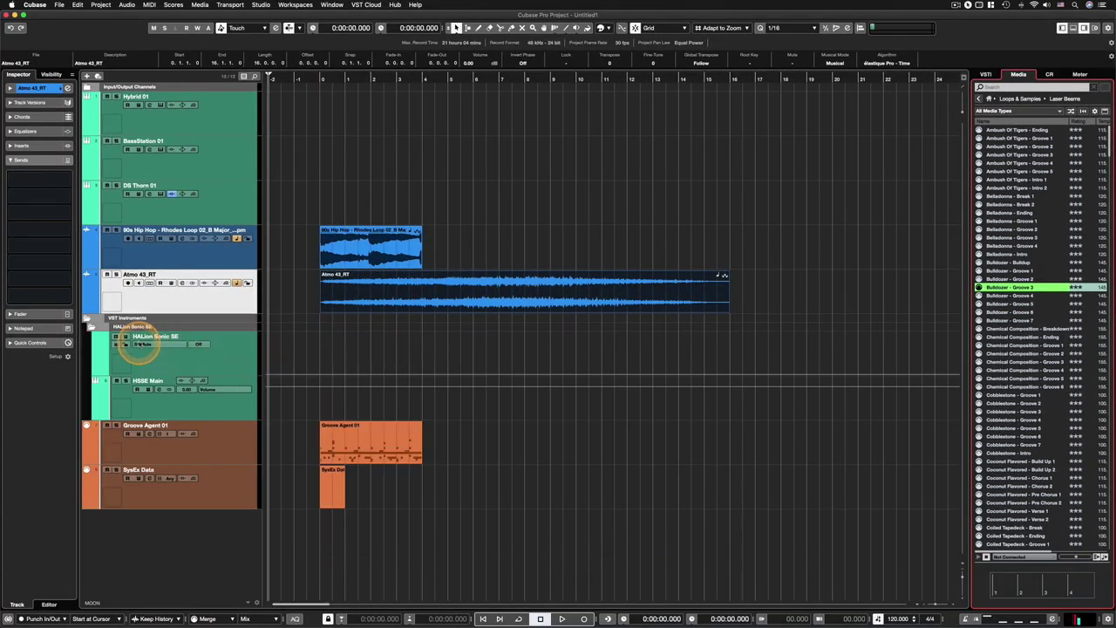
# Step: Inspect the notes of the imported Groove Agent 01 MIDI part in the Key Editor and close the editor
pyautogui.click(345, 451)
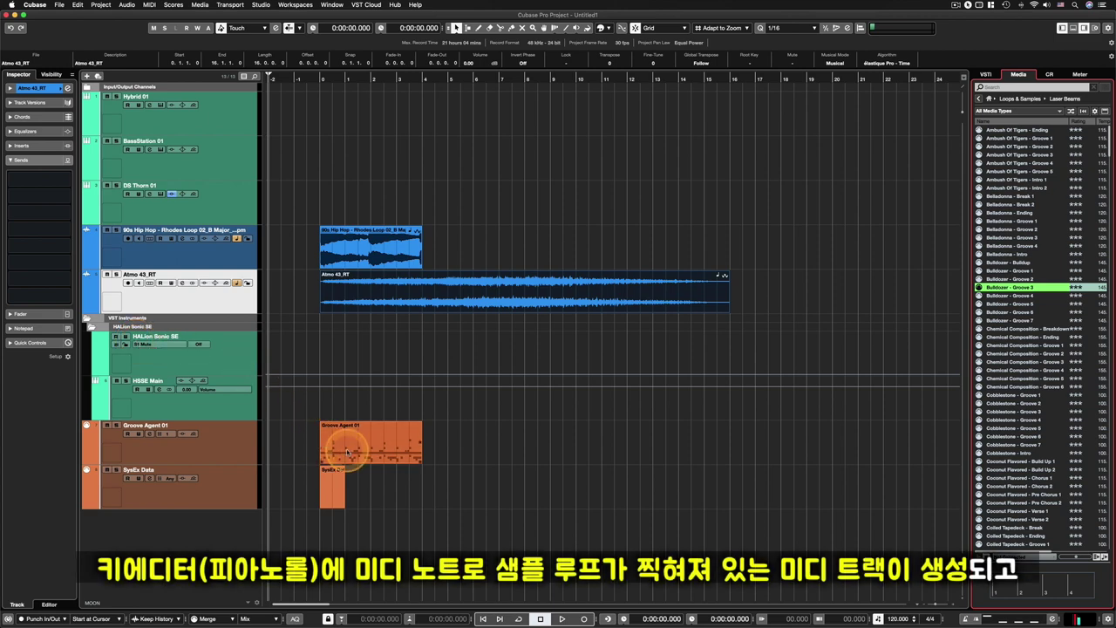
pyautogui.doubleClick(357, 453)
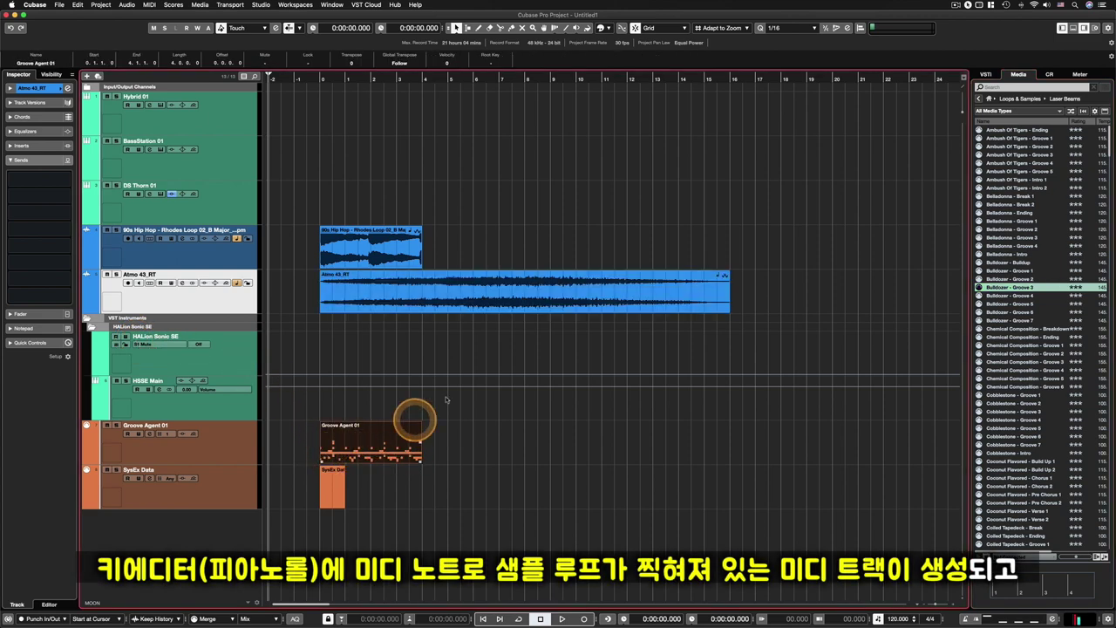
pyautogui.press('h')
pyautogui.press('h')
pyautogui.press('h')
pyautogui.press('h')
pyautogui.press('h')
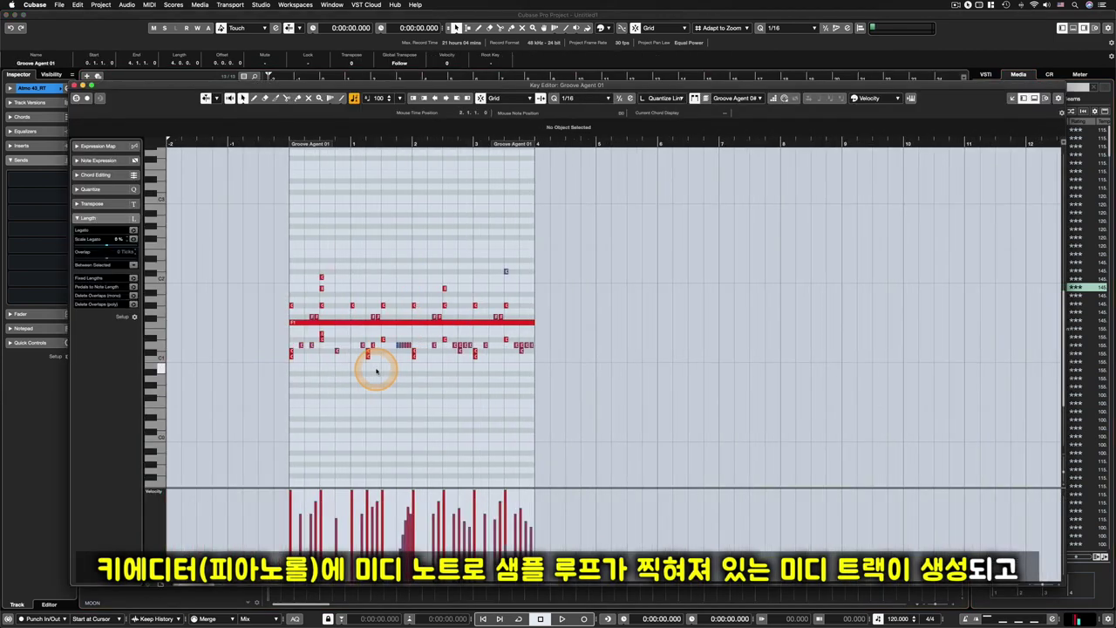
pyautogui.press('g')
pyautogui.press('g')
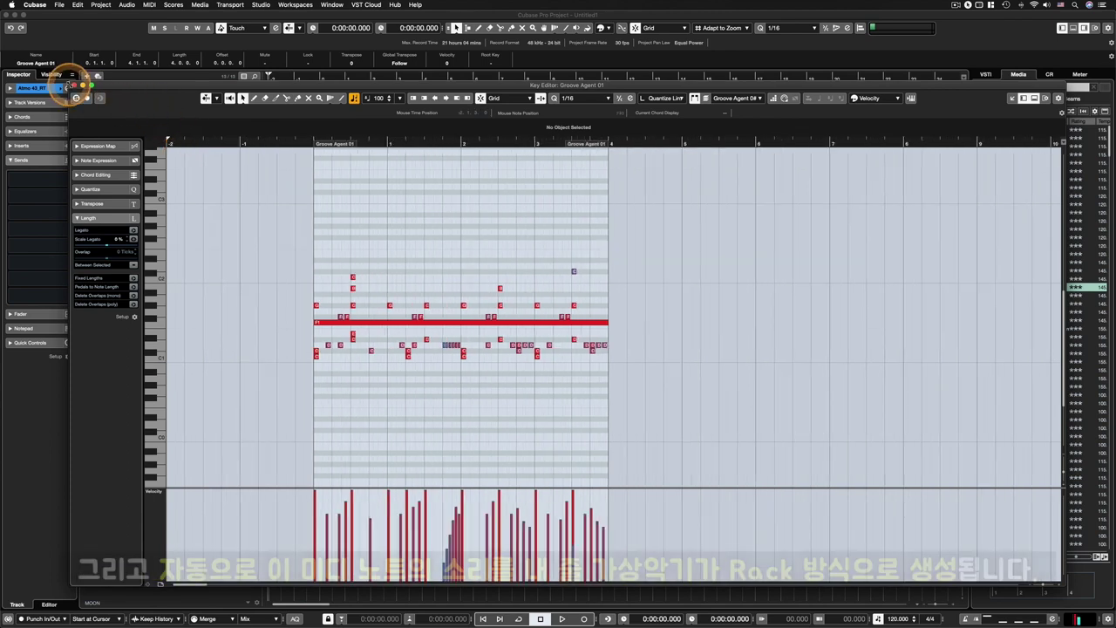
pyautogui.click(75, 85)
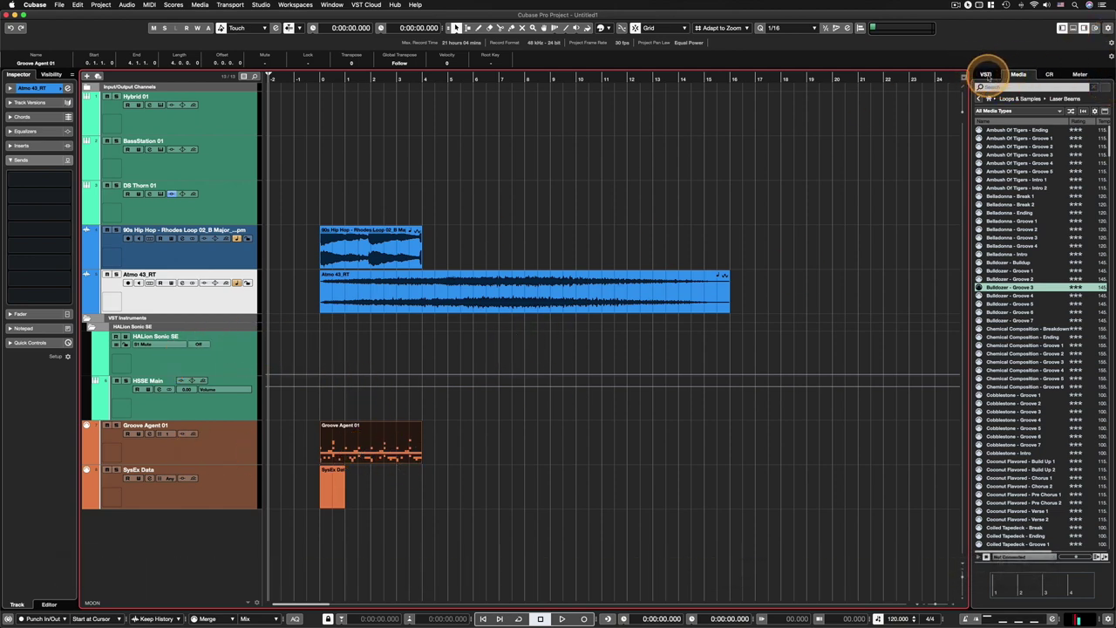
# Step: Check the HALionSonicSE entry in the VST Instruments rack and return to the Laser Beams loop list
pyautogui.click(985, 75)
pyautogui.moveTo(1017, 149); pyautogui.dragTo(1046, 185)
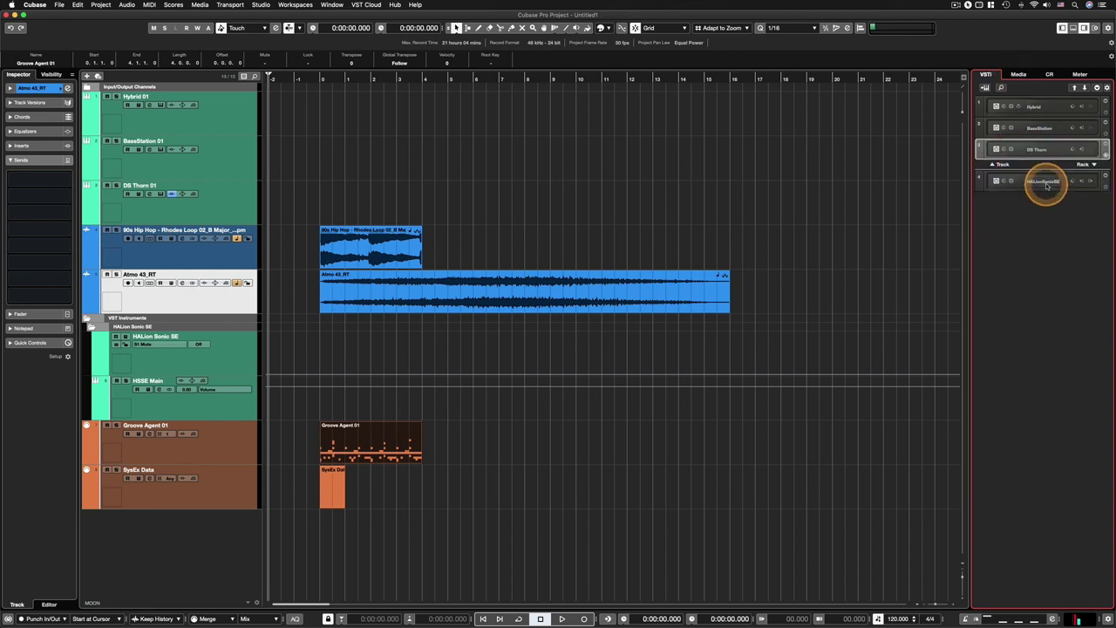
pyautogui.click(1018, 74)
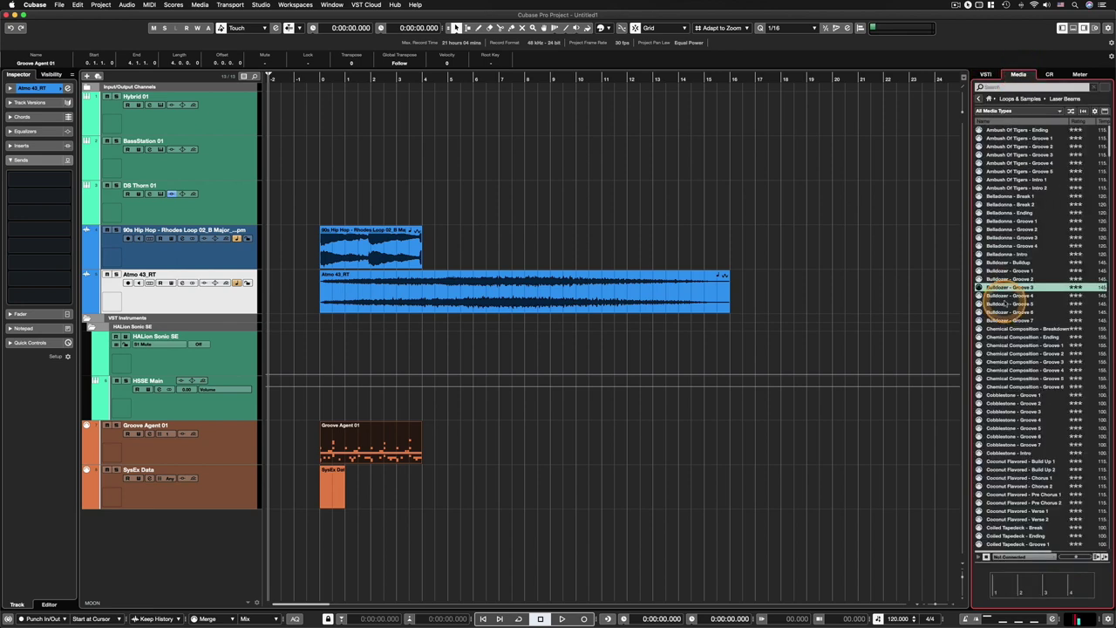
pyautogui.scroll(-10, 994, 294)
pyautogui.scroll(10, 994, 295)
pyautogui.click(994, 288)
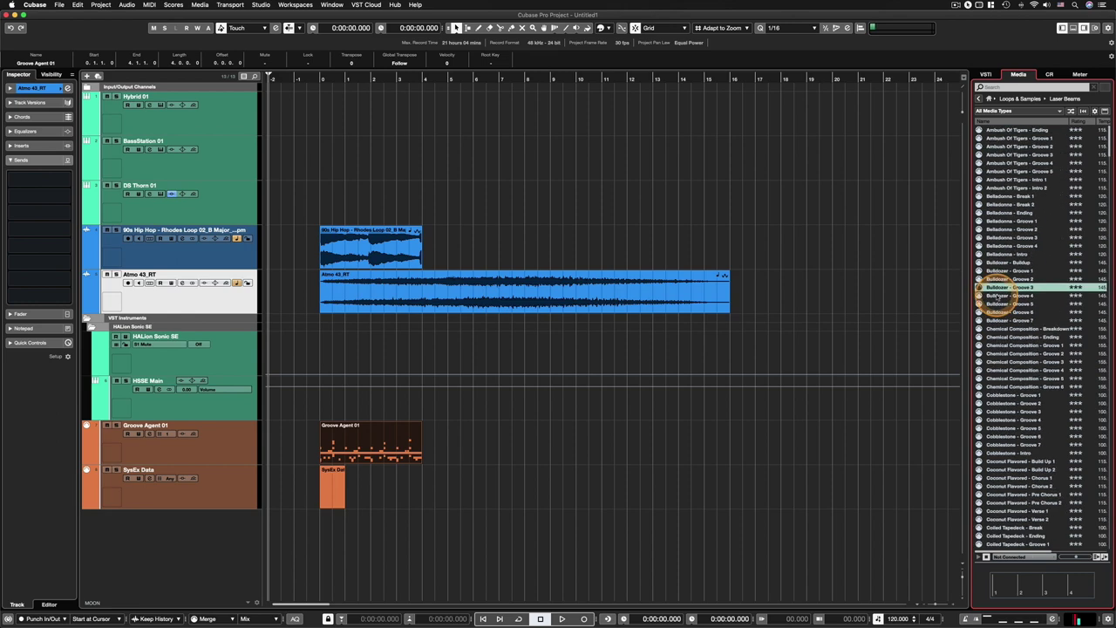
# Step: Look through the audio loops in the Analog Techno library and return to the Loops & Samples overview
pyautogui.click(1005, 102)
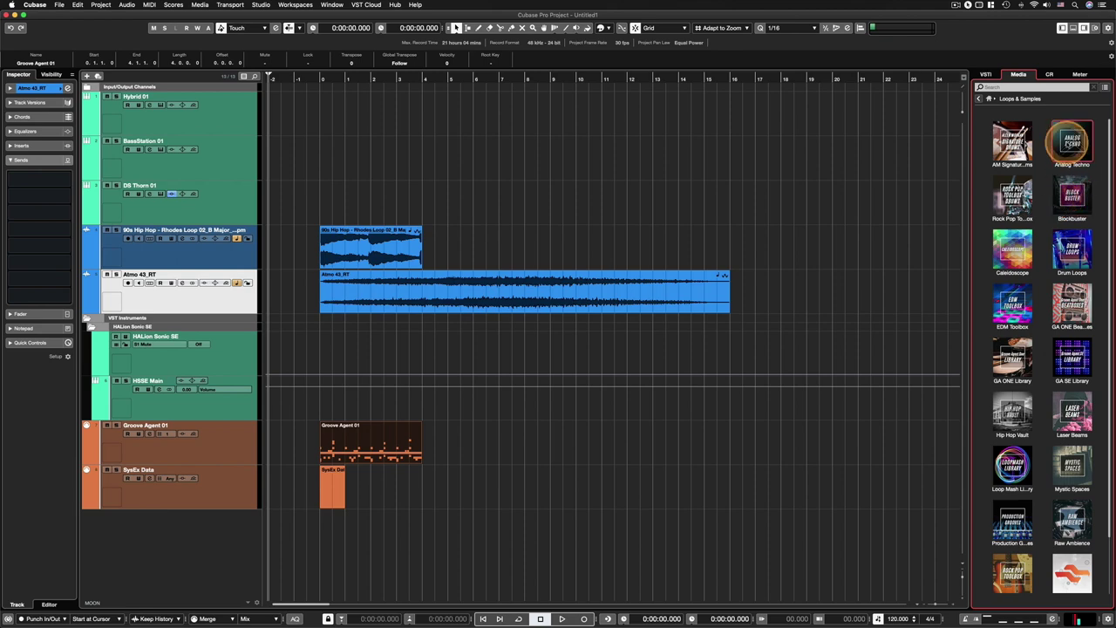
pyautogui.click(1072, 144)
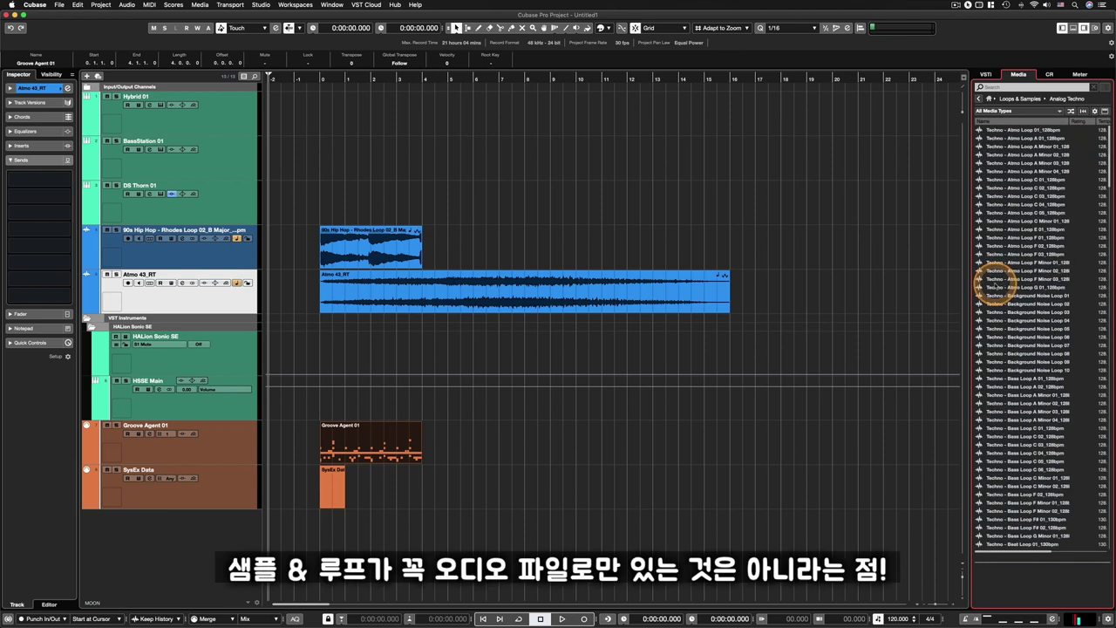
pyautogui.click(1019, 99)
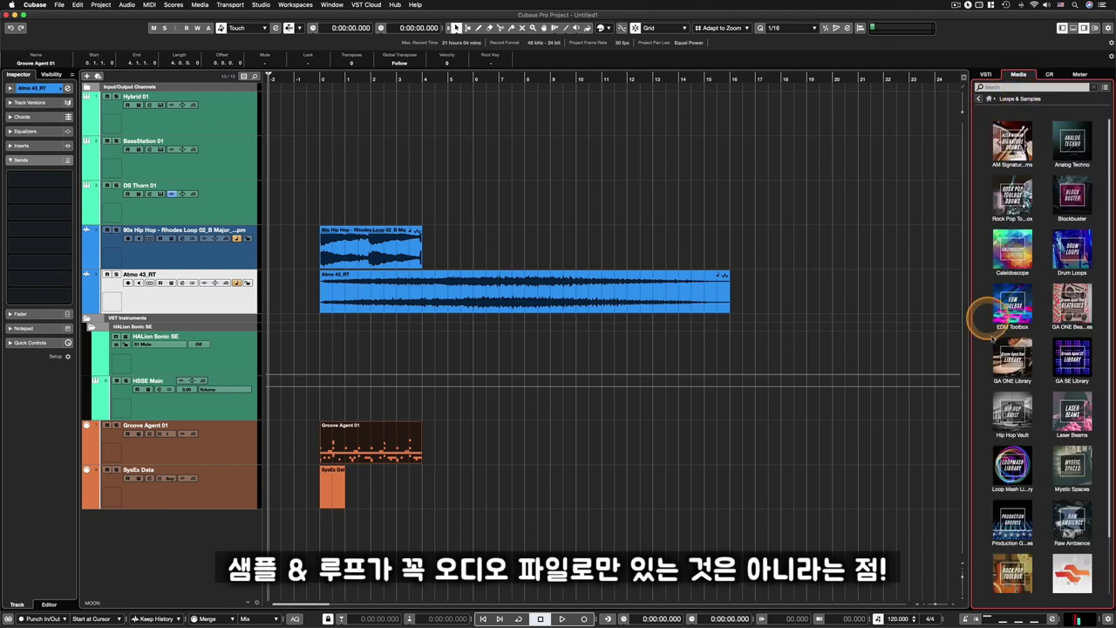
# Step: Open the Sequel Library and select the Verse A - Strings loop
pyautogui.scroll(-2, 1012, 346)
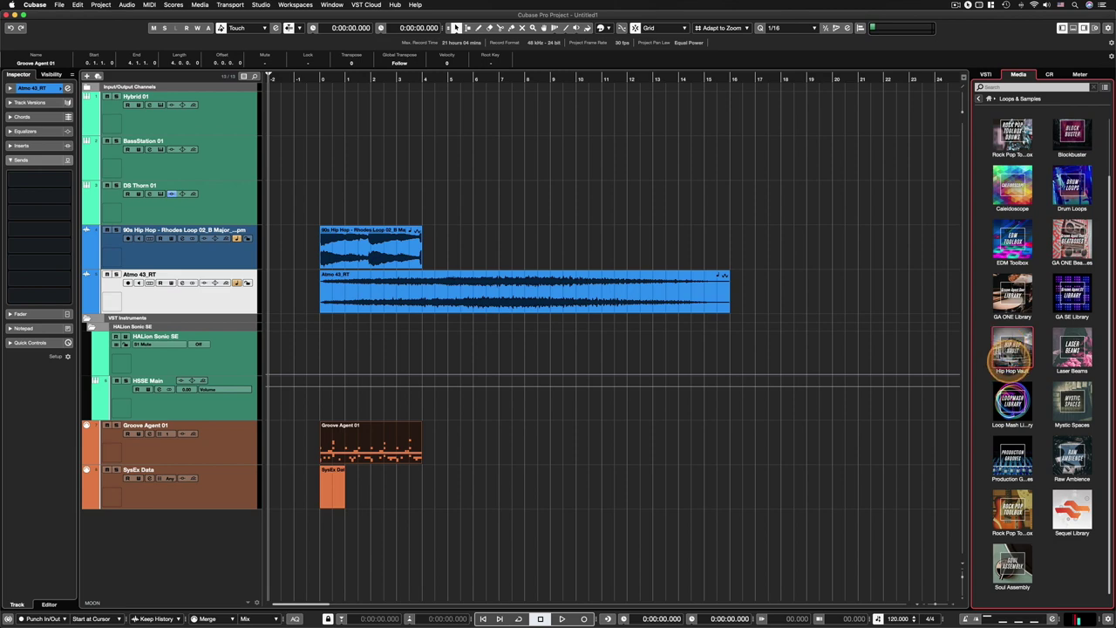
pyautogui.click(1066, 521)
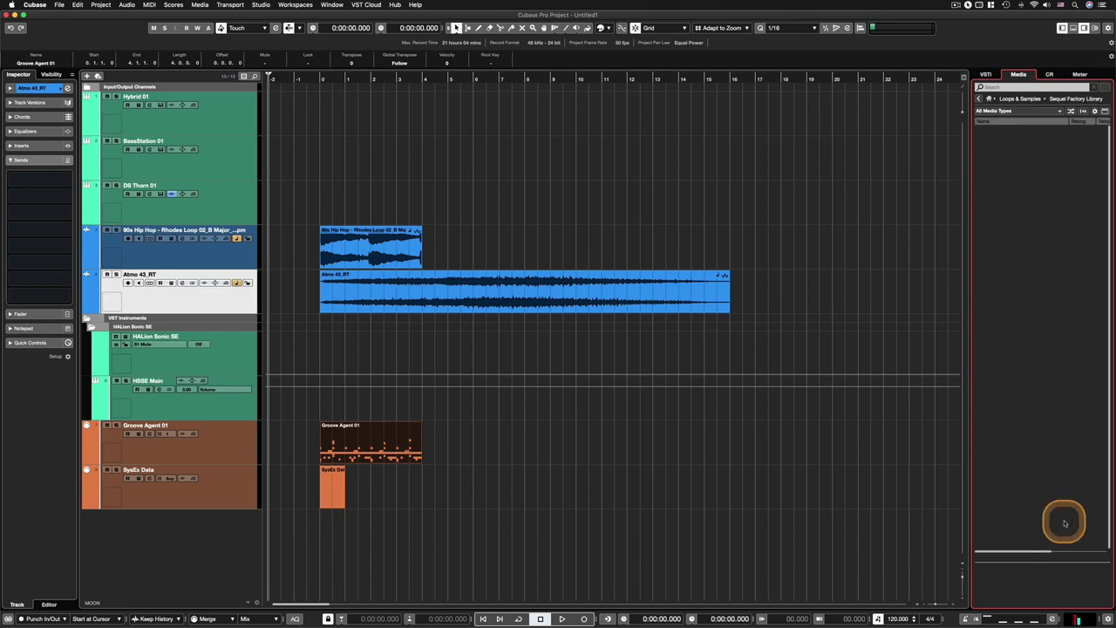
pyautogui.click(994, 287)
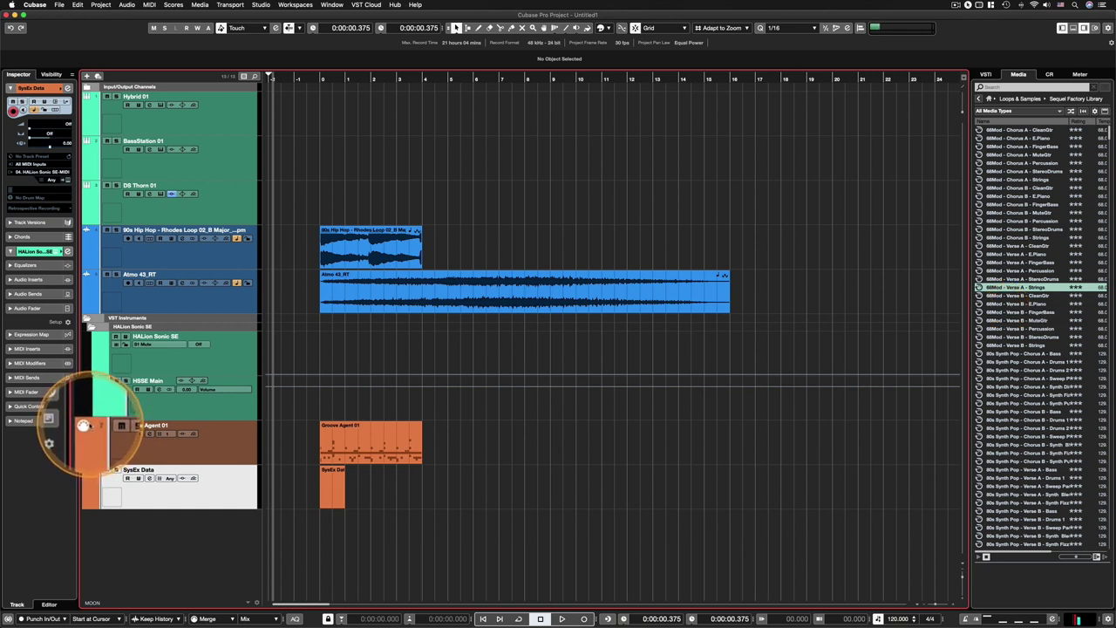
# Step: Check the VST Instruments rack, then import the 66Mod - Verse B - CleanGtr loop at bar 0 below the SysEx Data track
pyautogui.click(985, 74)
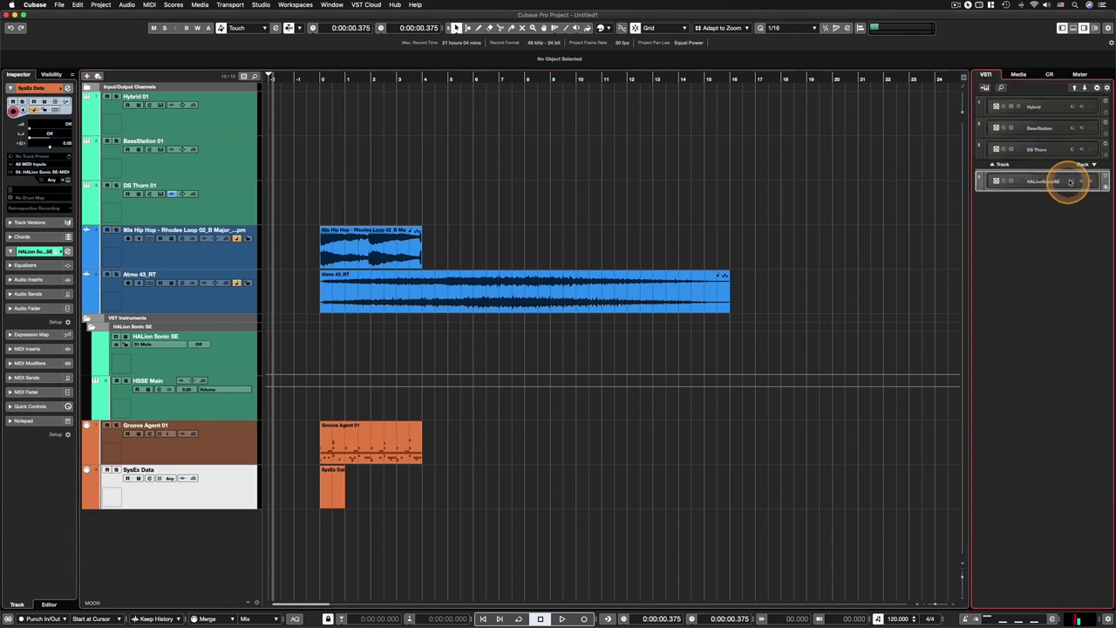
pyautogui.click(1018, 74)
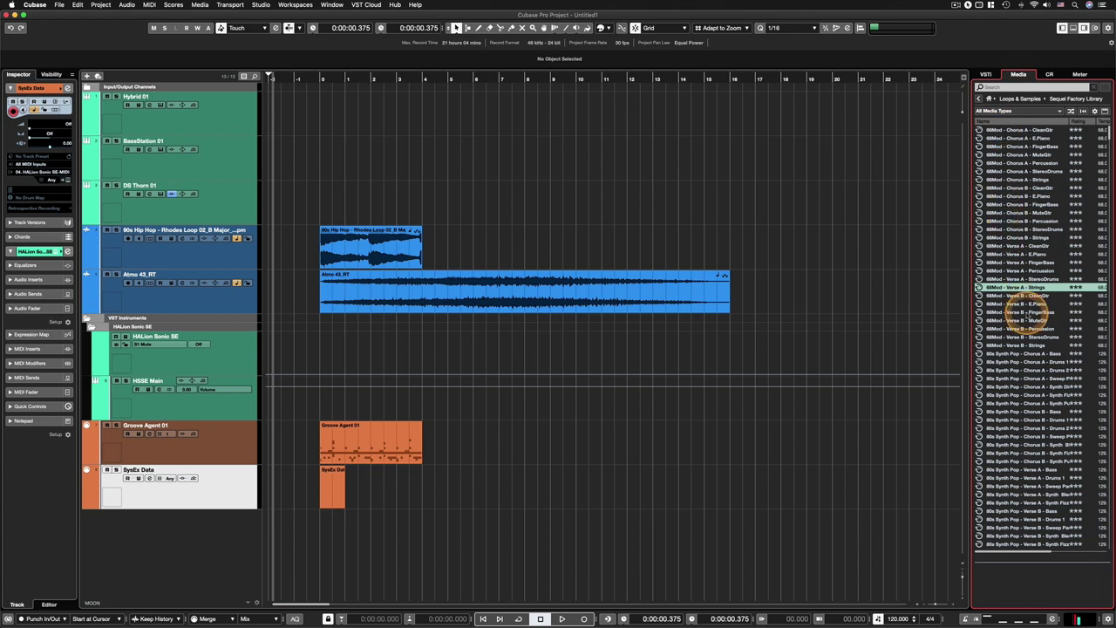
pyautogui.moveTo(1029, 297); pyautogui.dragTo(312, 524)
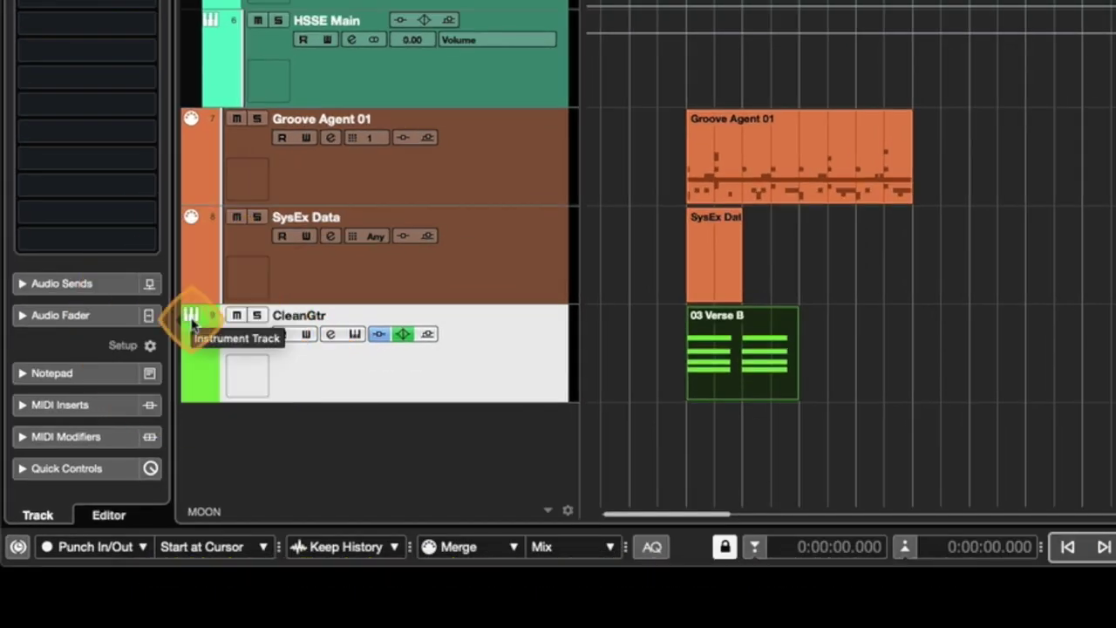
pyautogui.click(703, 351)
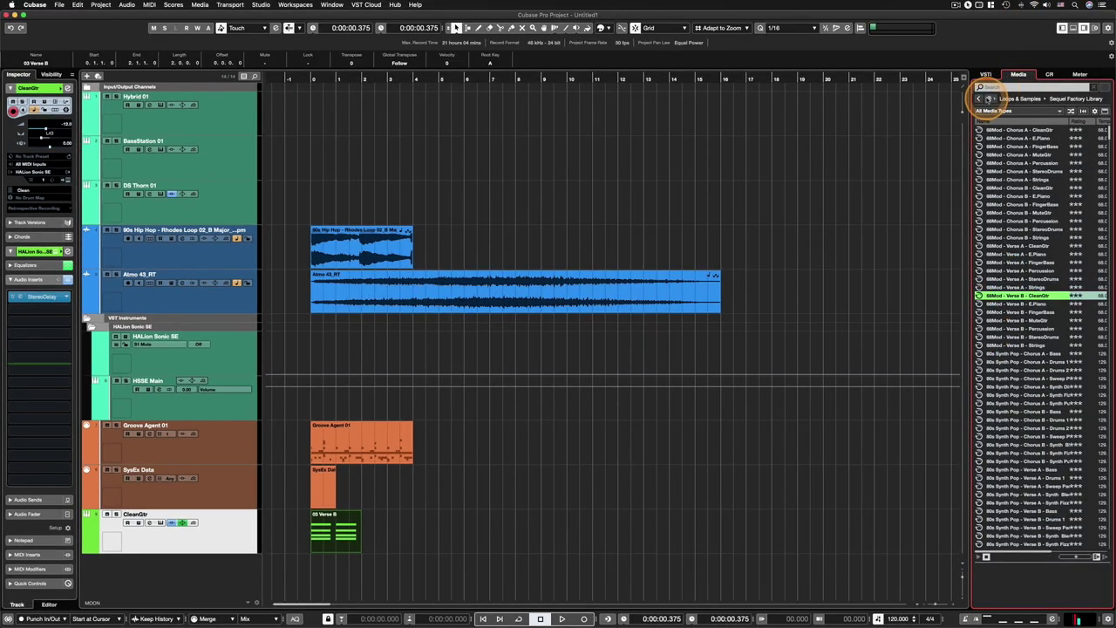
# Step: Look through the Presets and Track Presets categories and return to the Media home page
pyautogui.click(988, 98)
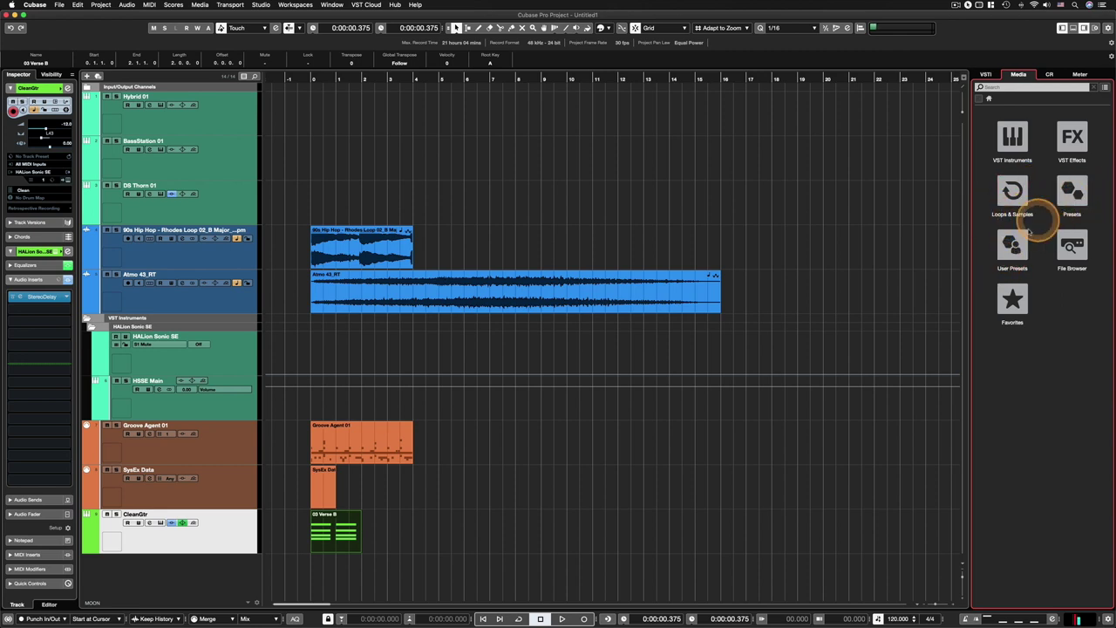
pyautogui.click(1071, 192)
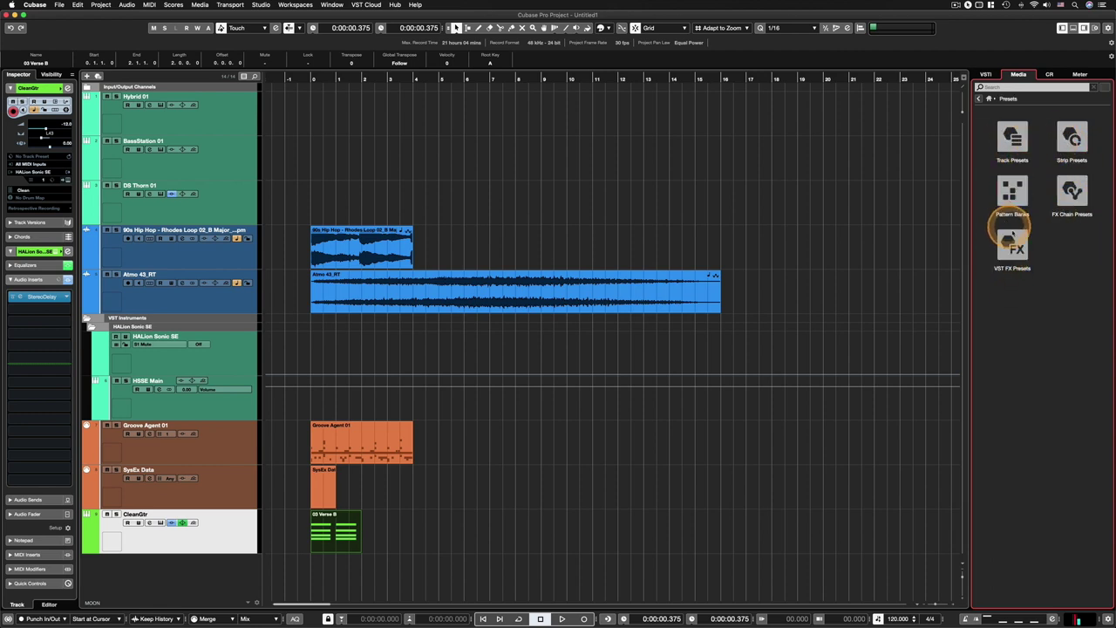
pyautogui.click(1014, 139)
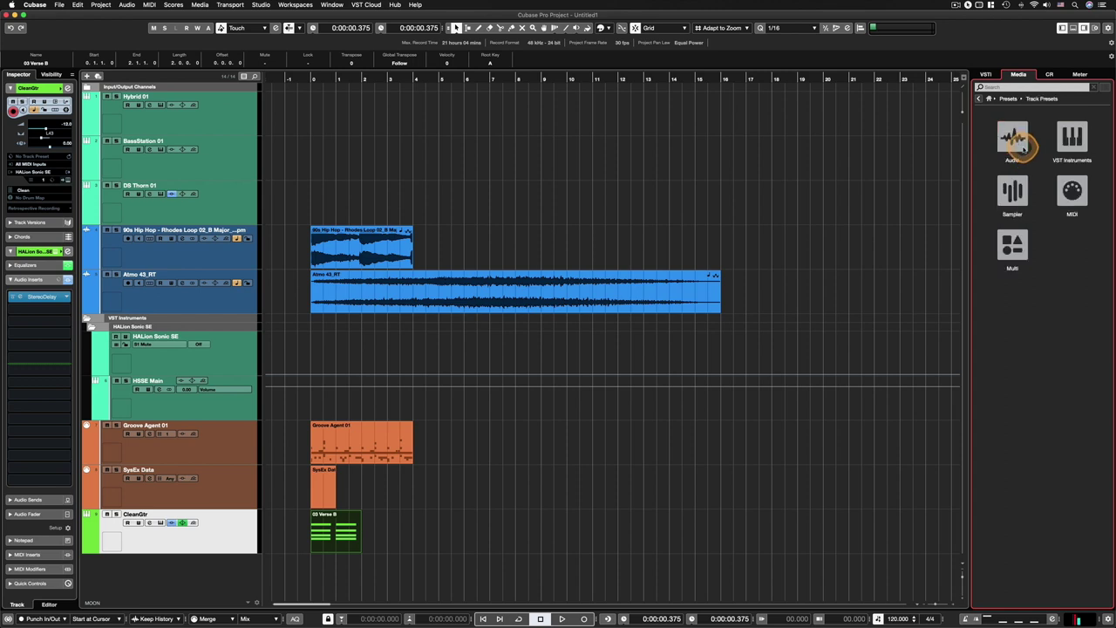
pyautogui.click(1009, 99)
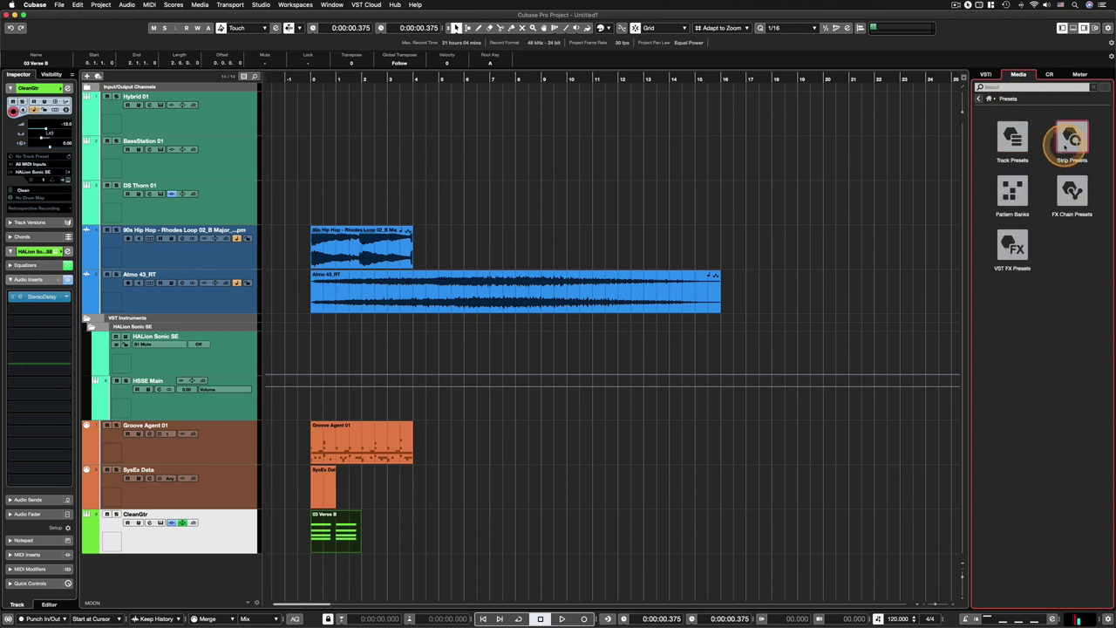
pyautogui.click(989, 100)
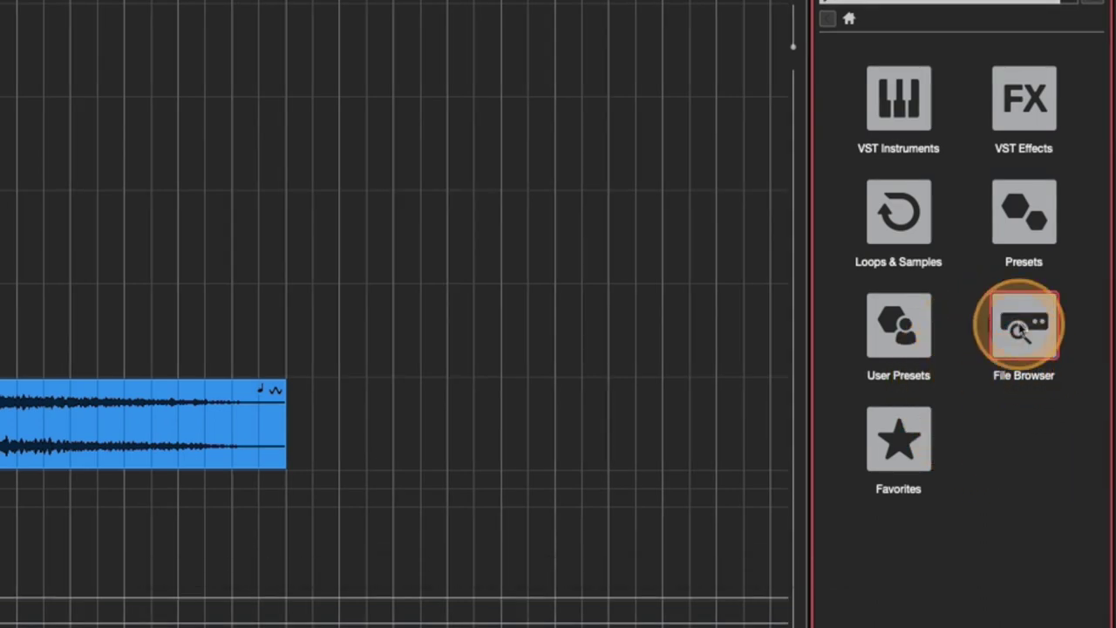
# Step: Open the File Browser and look through the sample folders around ESE - QUANTUM - Library on the external drive
pyautogui.click(1018, 323)
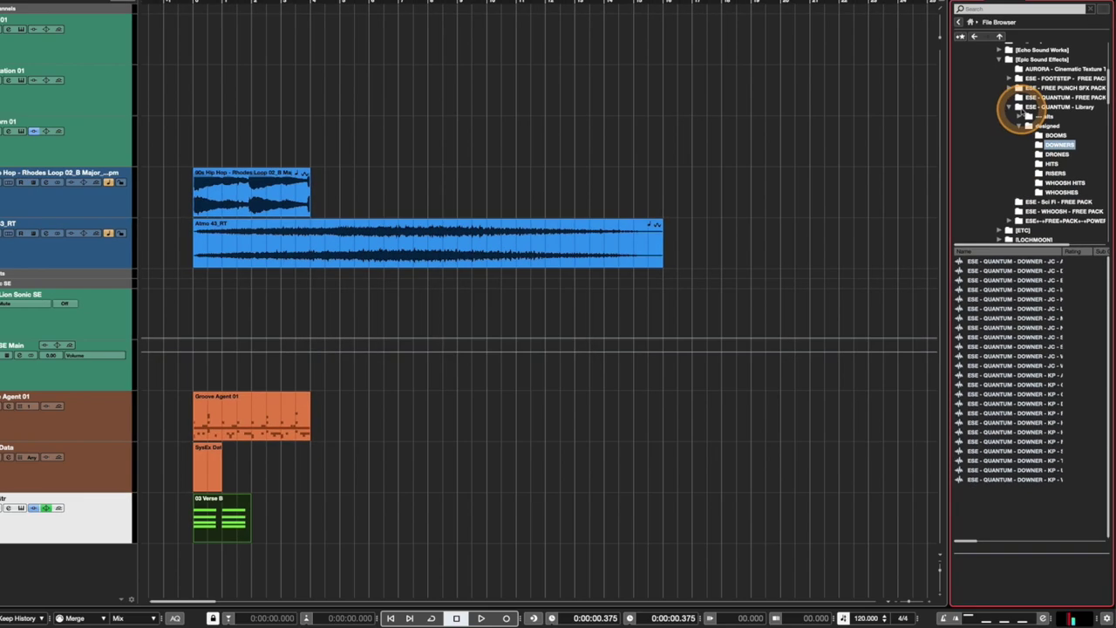
pyautogui.scroll(1, 1064, 129)
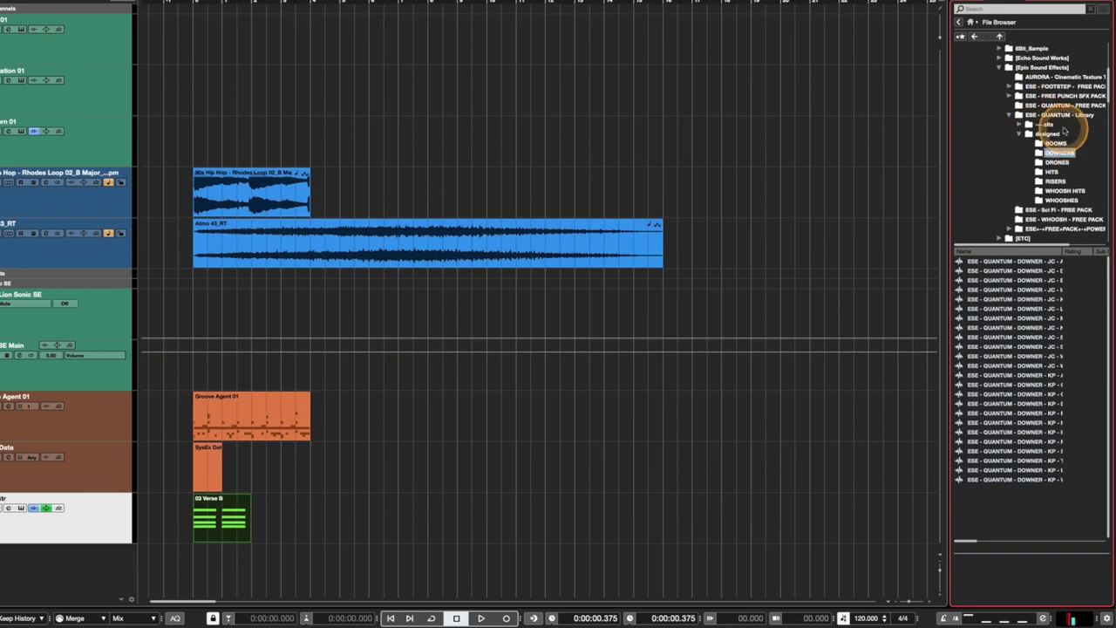
pyautogui.scroll(5, 1064, 129)
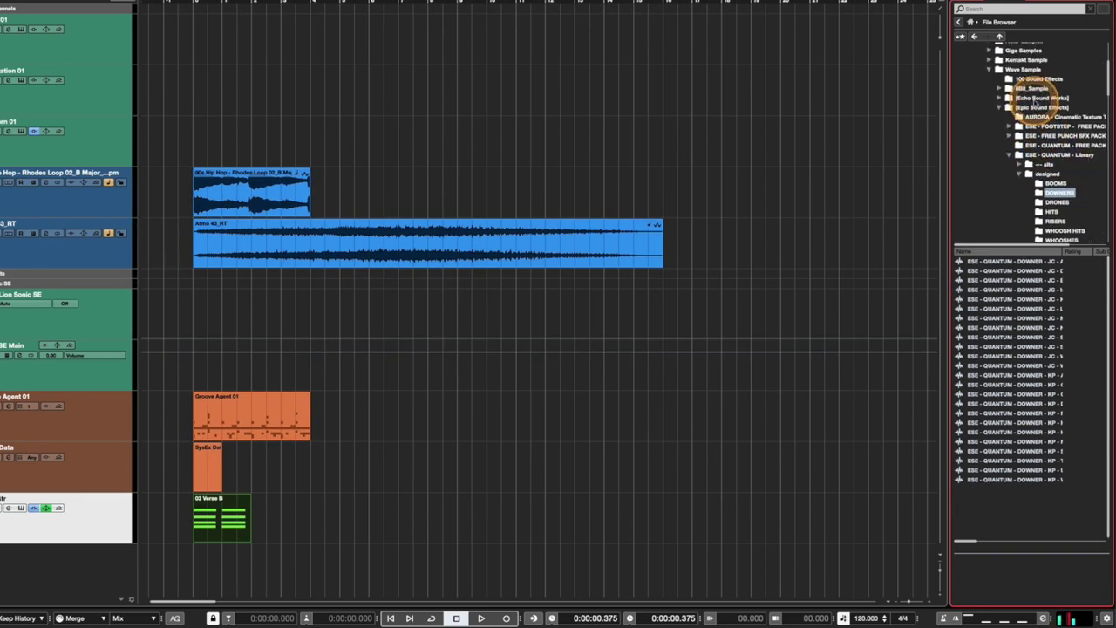
pyautogui.scroll(4, 1036, 98)
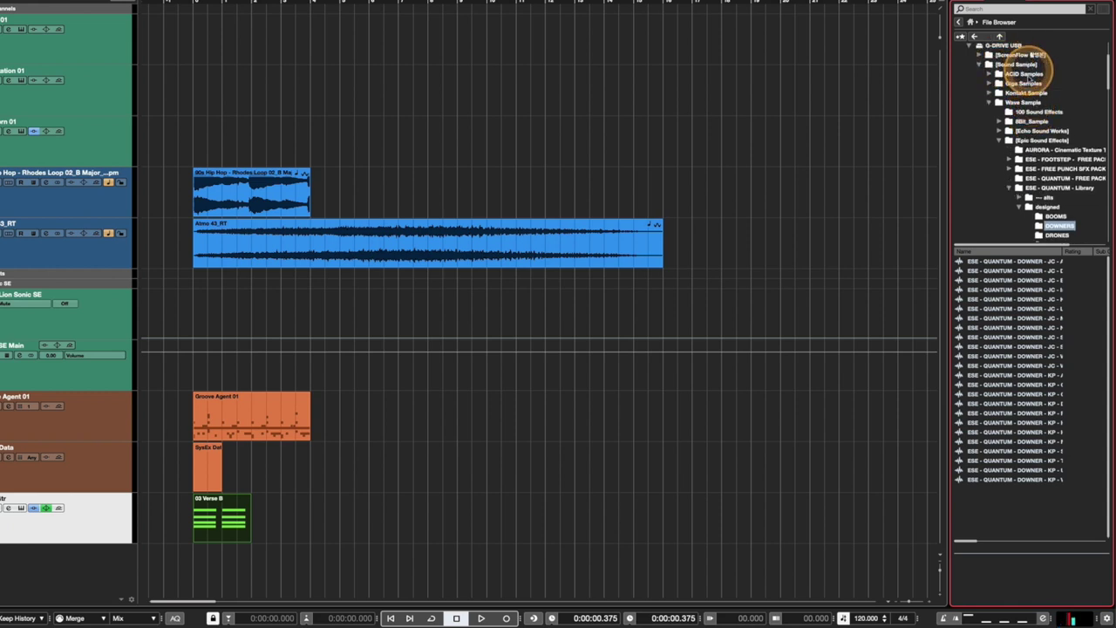
pyautogui.scroll(-3, 1029, 80)
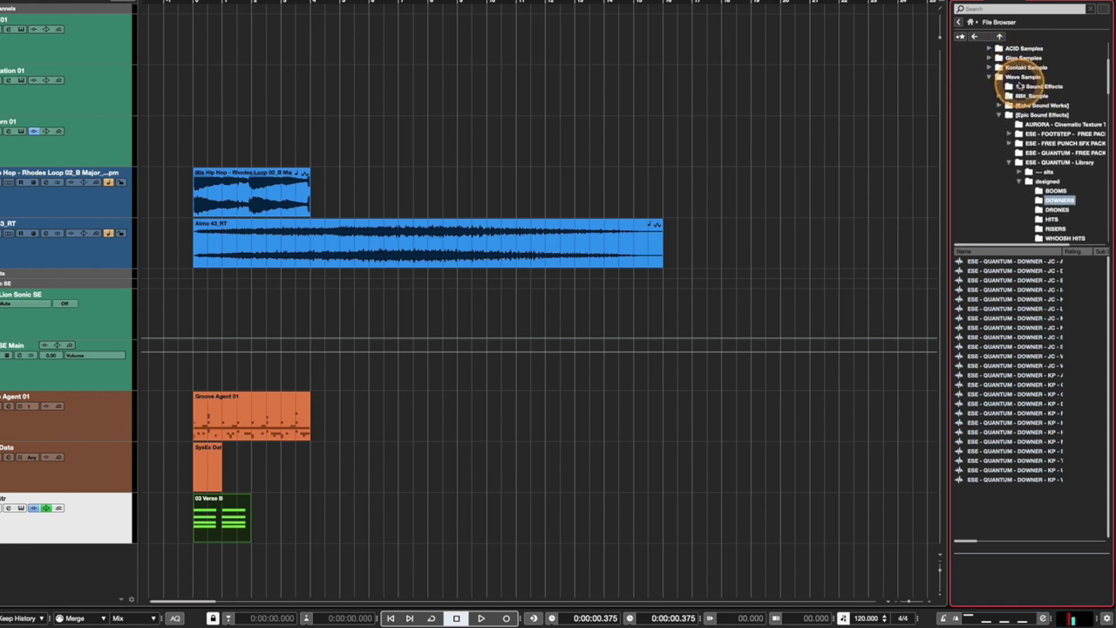
pyautogui.scroll(-3, 1015, 88)
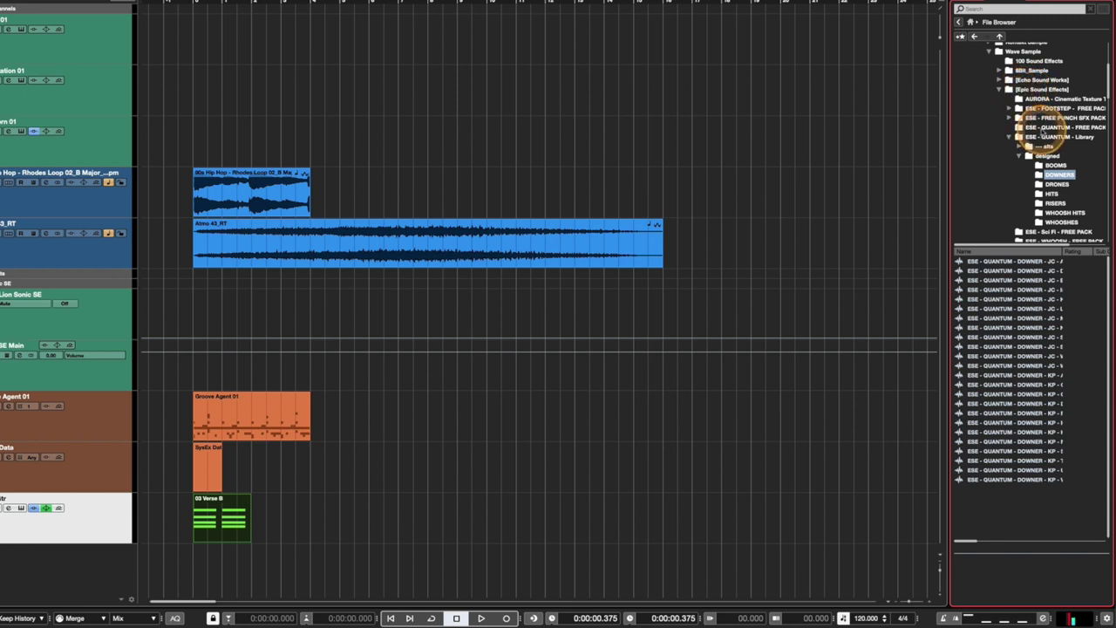
pyautogui.scroll(-2, 1045, 129)
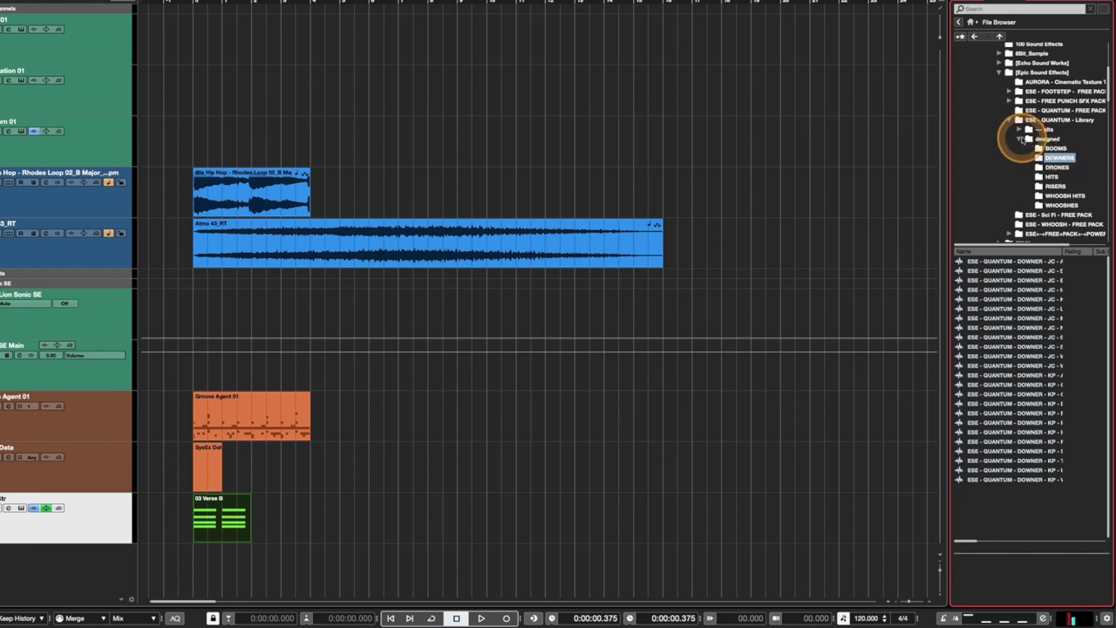
# Step: Audition two ESE - QUANTUM downer samples from the DOWNERS folder and stop the preview
pyautogui.click(992, 355)
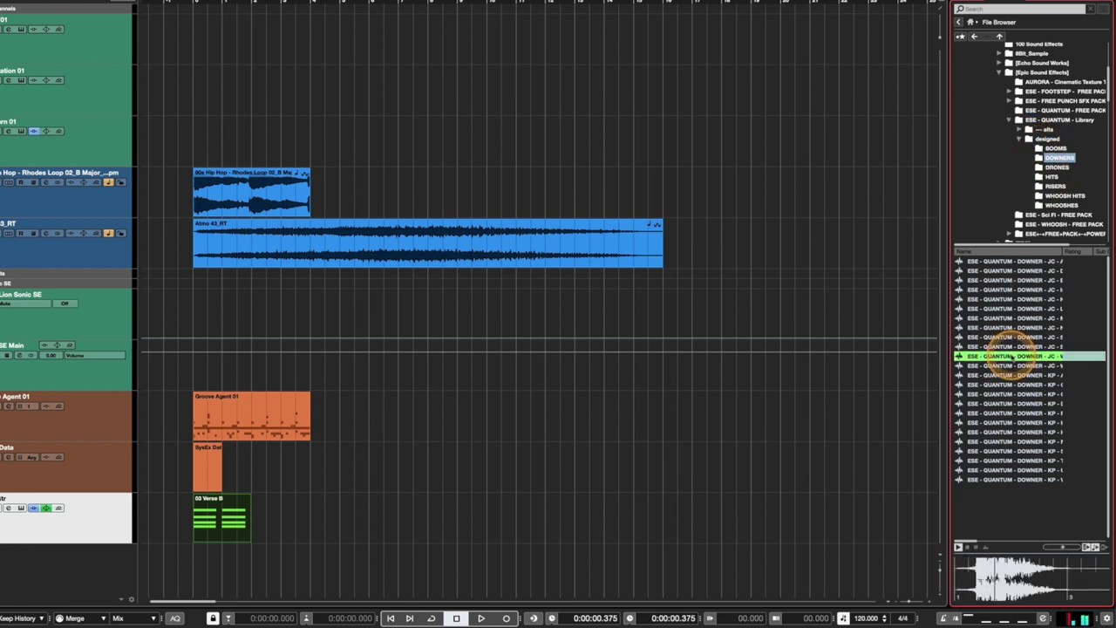
pyautogui.click(1003, 412)
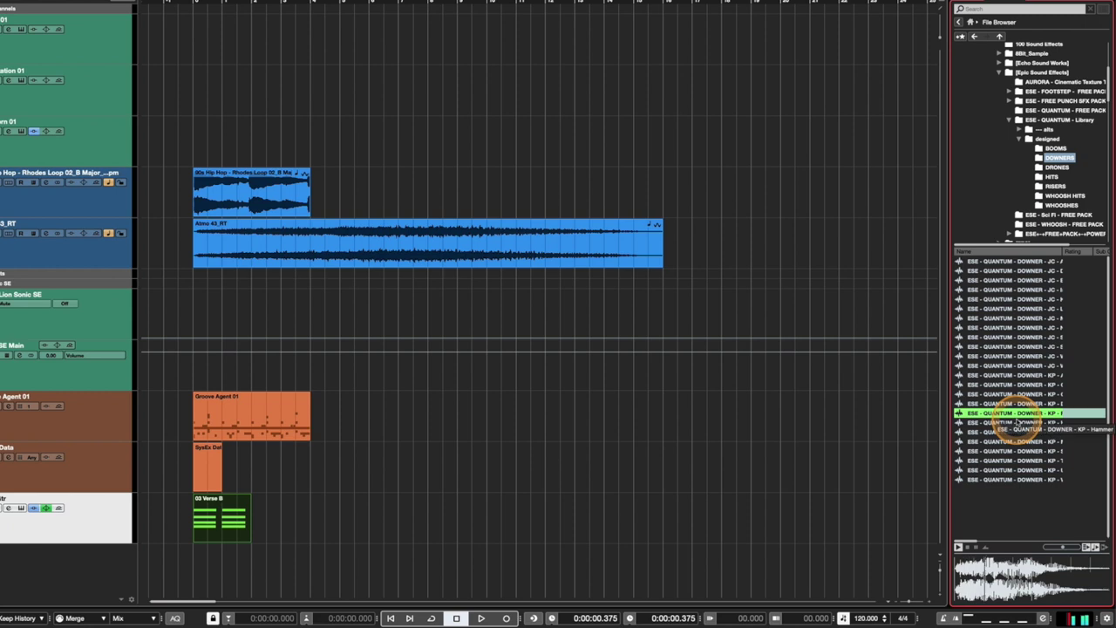
pyautogui.click(967, 547)
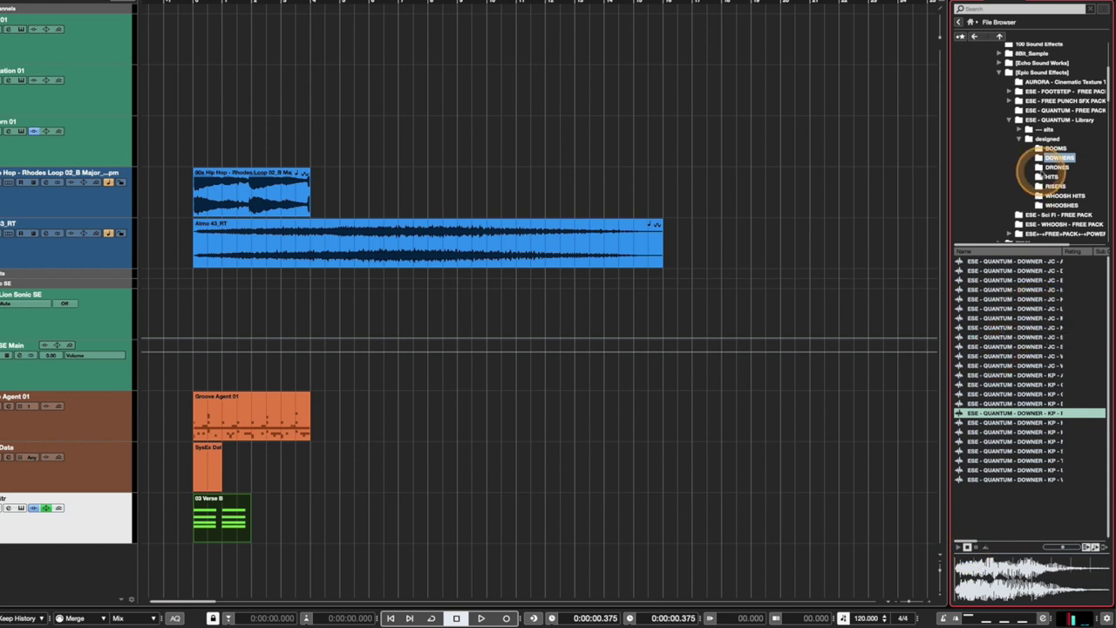
# Step: Place the ESE - QUANTUM - HIT - JC - Short and Punchy sample from the HITS folder below the CleanGtr track
pyautogui.click(1051, 176)
pyautogui.click(1025, 346)
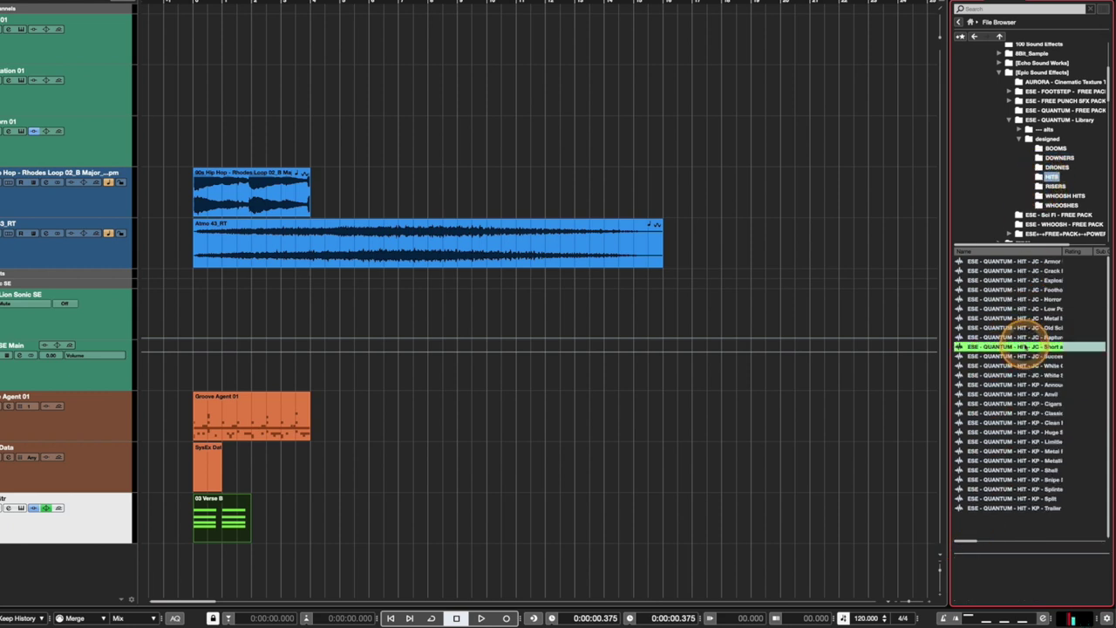
pyautogui.moveTo(1027, 346); pyautogui.dragTo(200, 559)
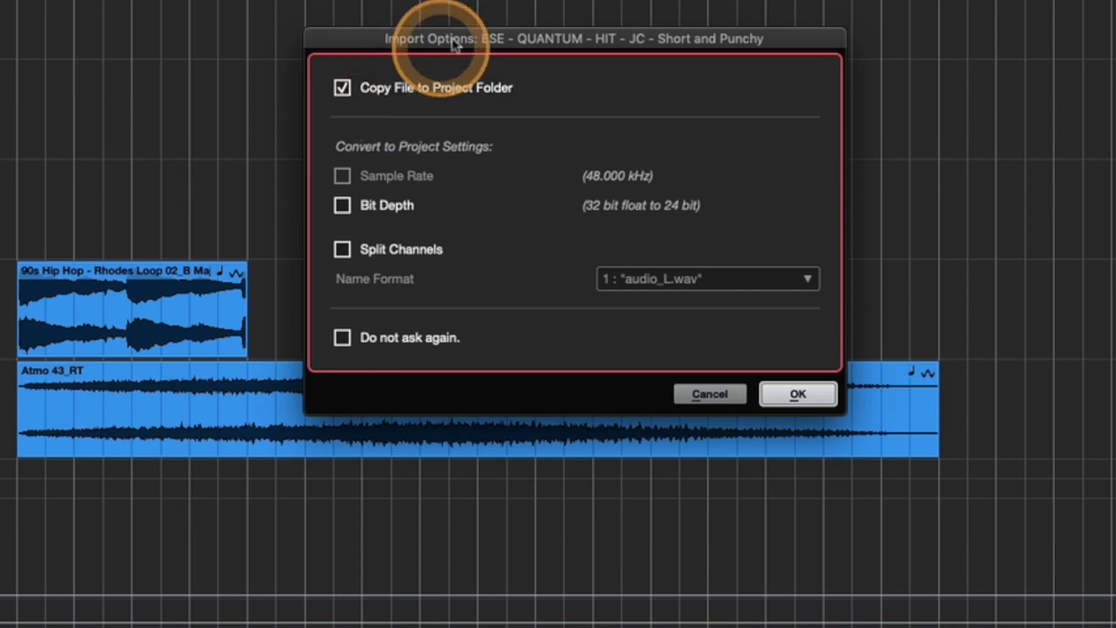
pyautogui.moveTo(445, 42); pyautogui.dragTo(451, 134)
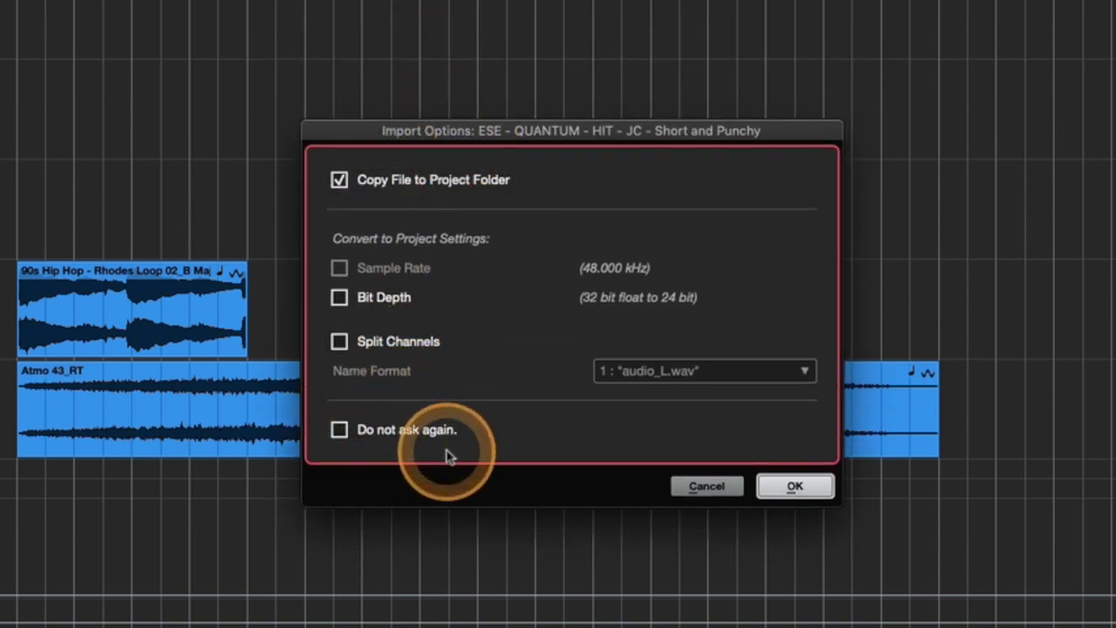
# Step: Import the hit sample with Copy File to Project Folder on and Do not ask again off, and select its audio event
pyautogui.click(397, 436)
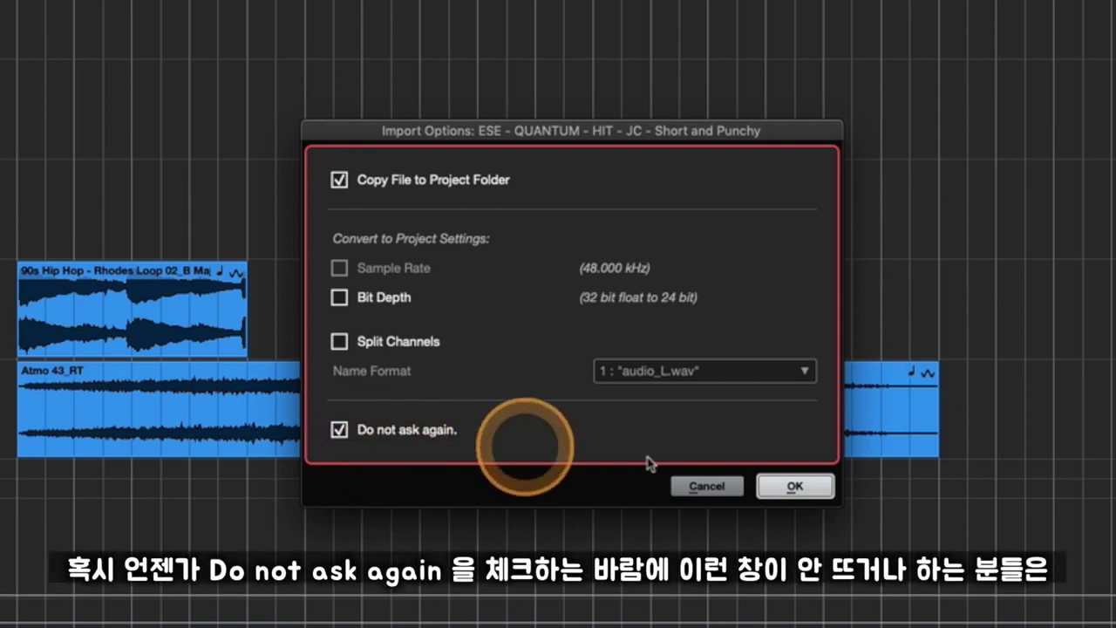
pyautogui.click(373, 440)
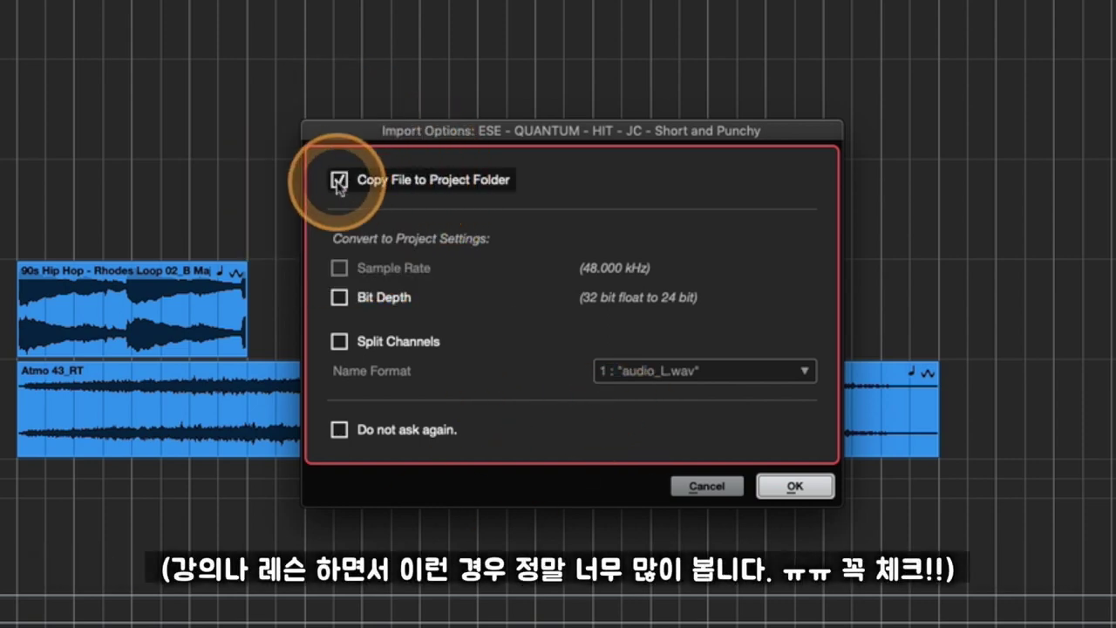
pyautogui.click(793, 486)
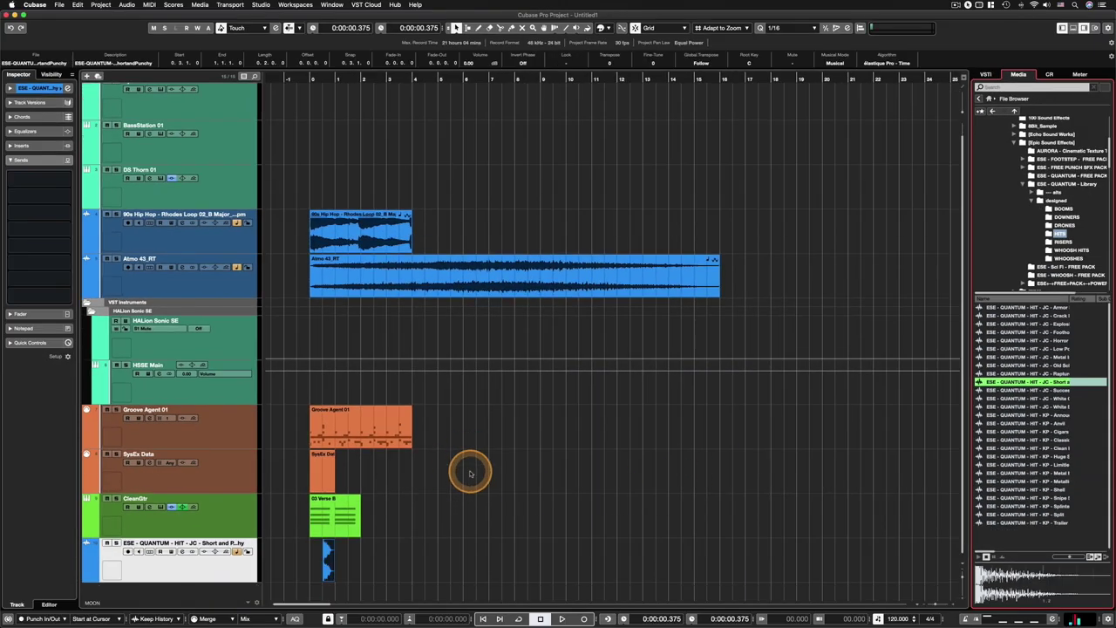
pyautogui.click(329, 556)
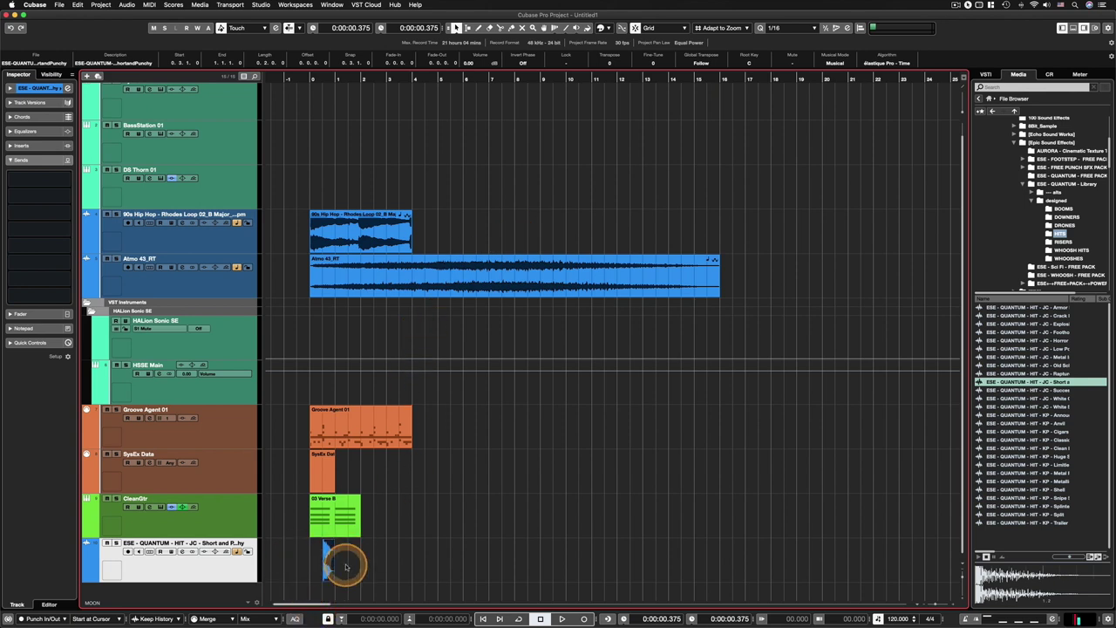
# Step: Revisit the File Browser's sample folders and return to the Media home page
pyautogui.click(990, 99)
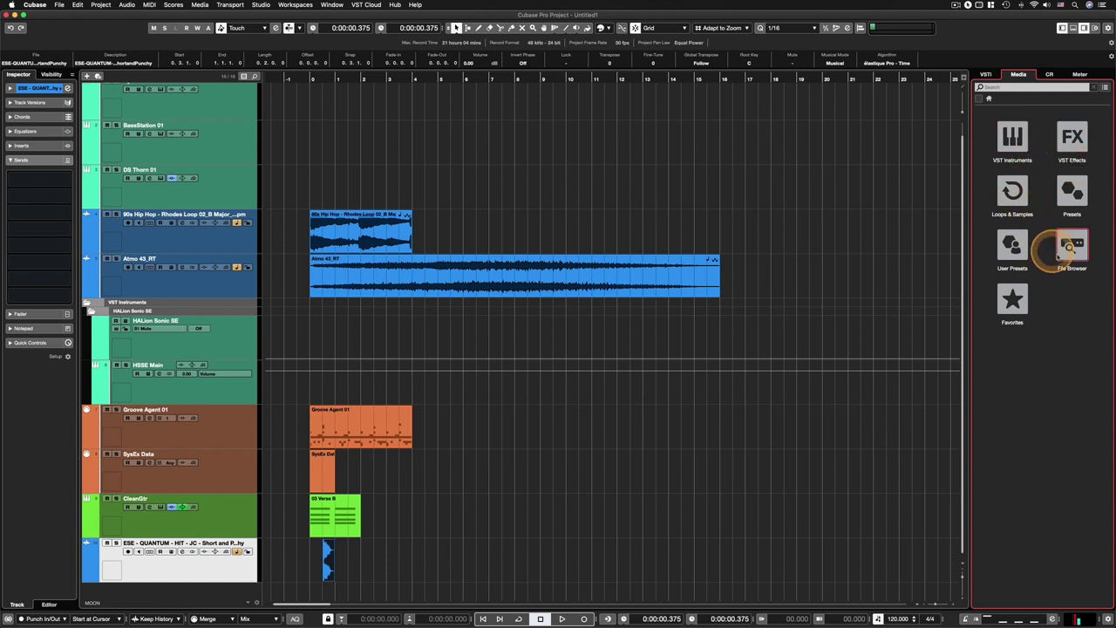
pyautogui.click(1072, 250)
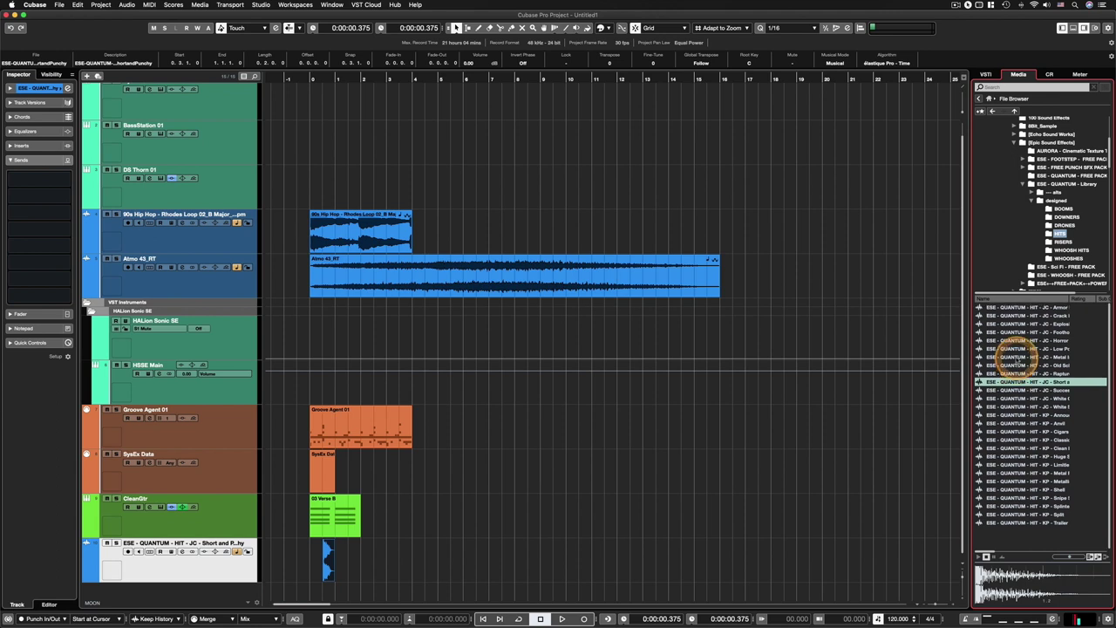
pyautogui.scroll(3, 1046, 209)
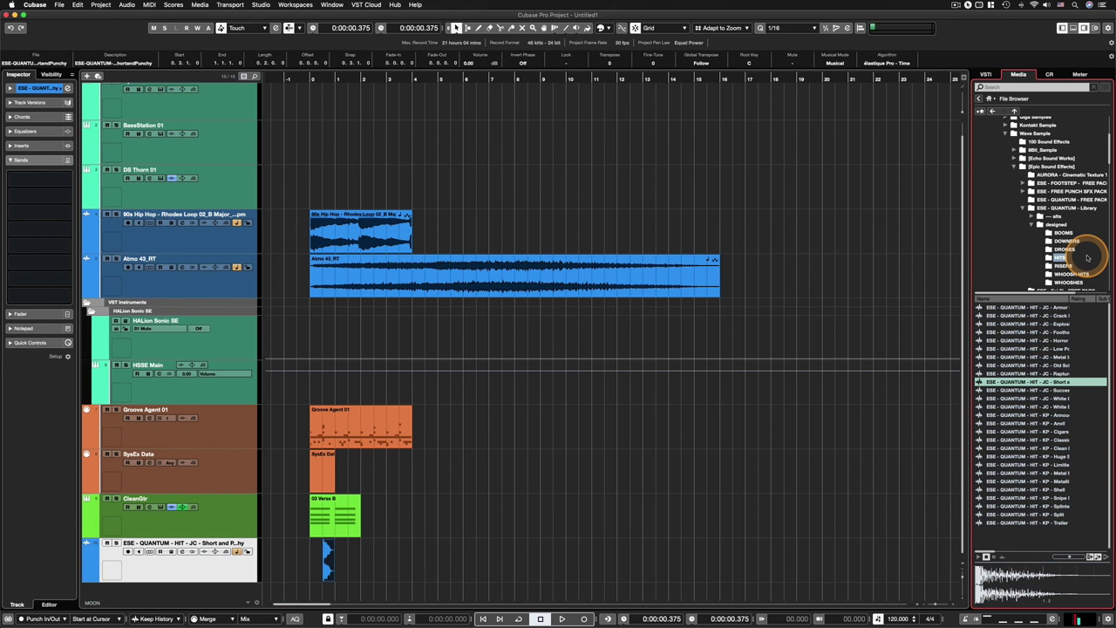
pyautogui.click(990, 99)
pyautogui.click(1072, 245)
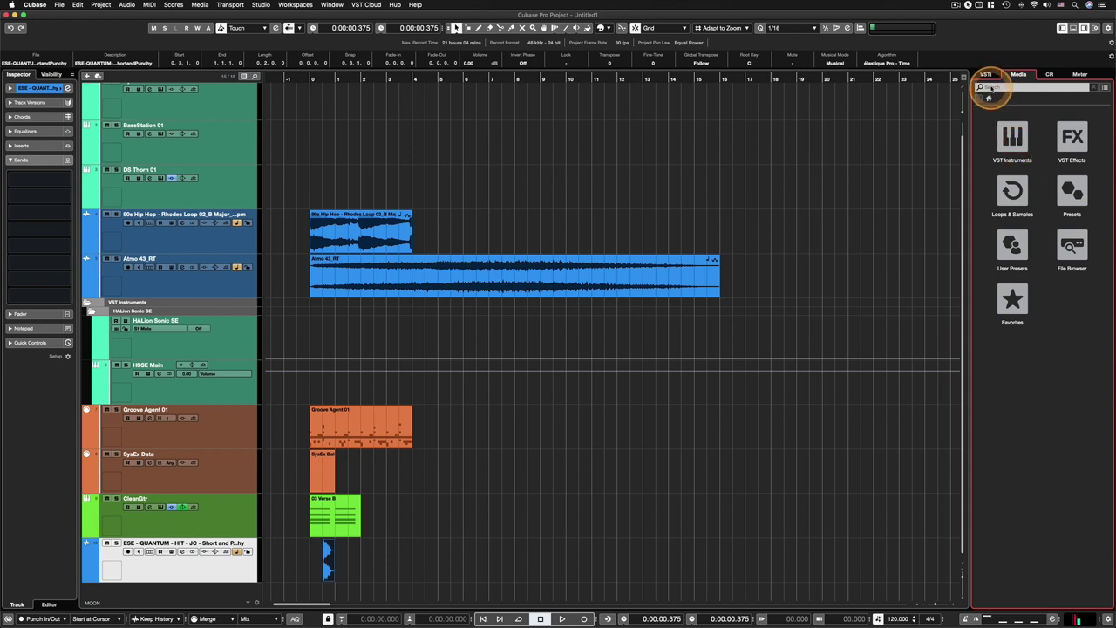
# Step: Open the Caleidoscope library in Loops & Samples and look through its sample list
pyautogui.click(1012, 192)
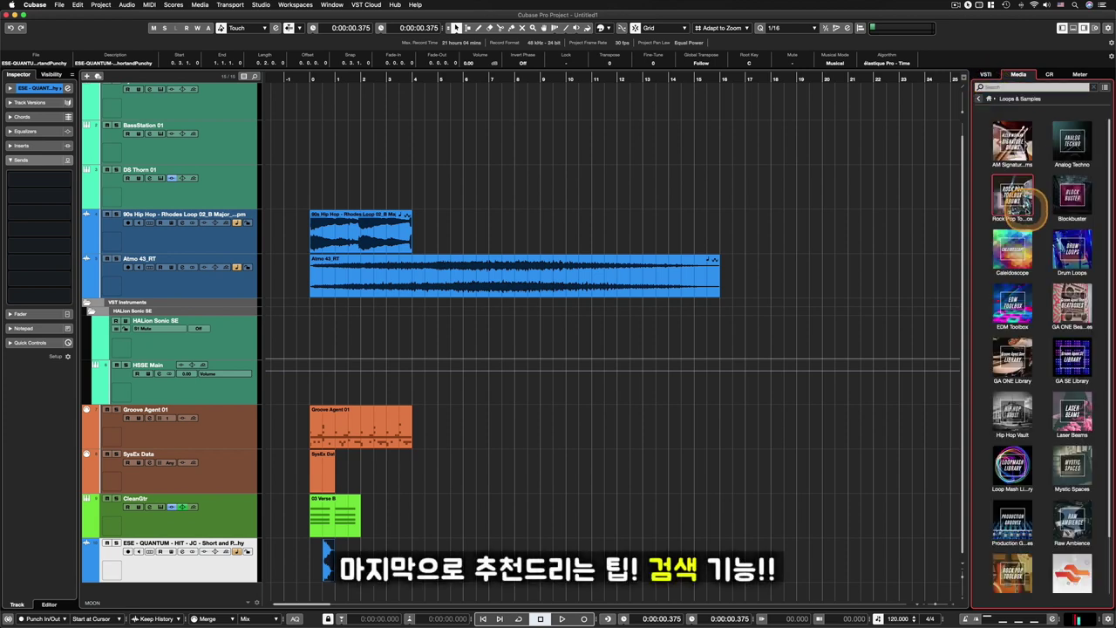
pyautogui.click(1013, 255)
pyautogui.scroll(-10, 994, 410)
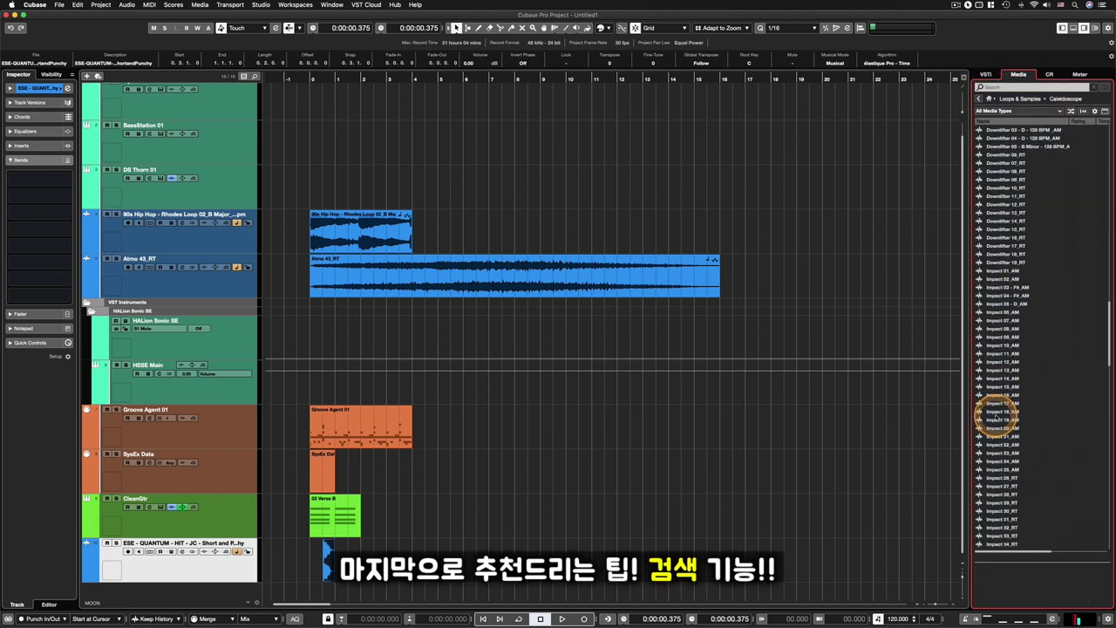
pyautogui.scroll(10, 996, 415)
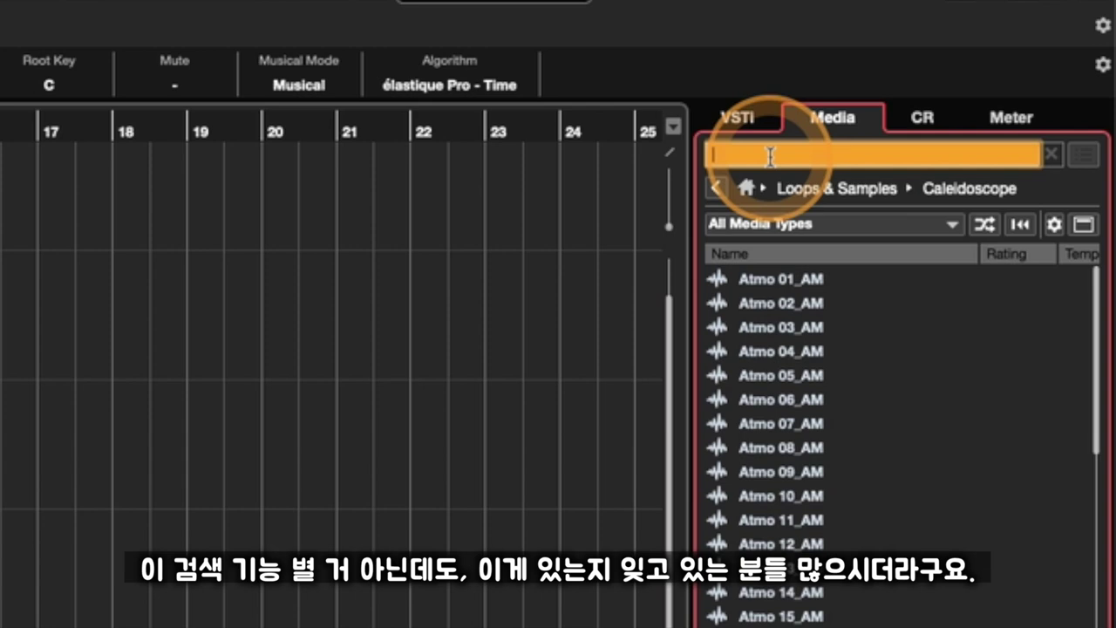
# Step: Return to the Loops & Samples overview and search all its libraries for "boom"
pyautogui.click(745, 188)
pyautogui.click(804, 459)
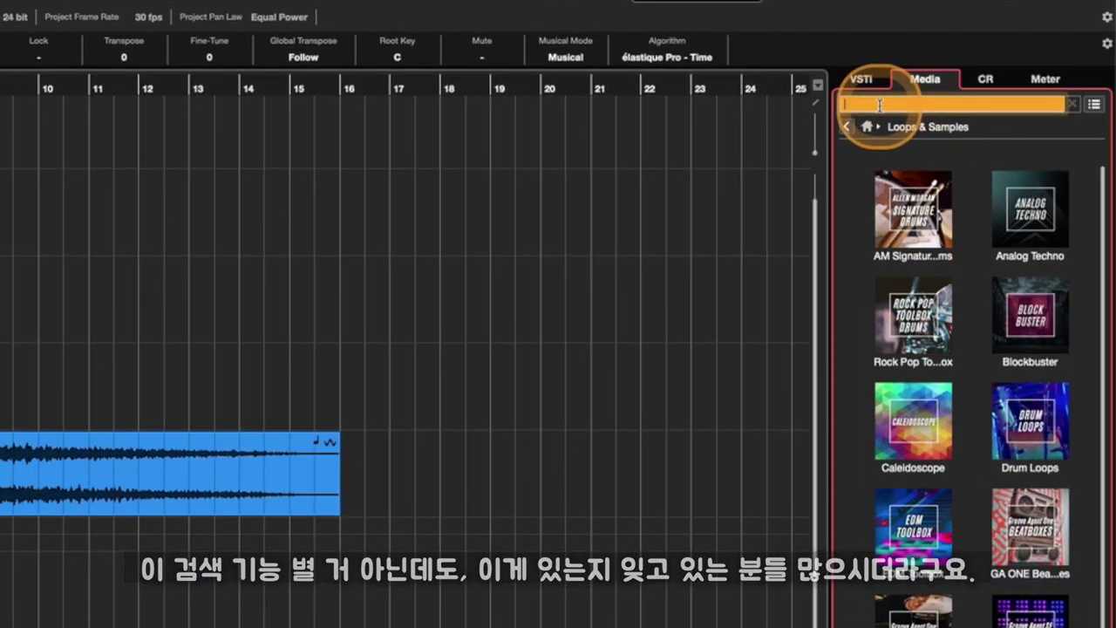
pyautogui.click(872, 103)
pyautogui.write('boom')
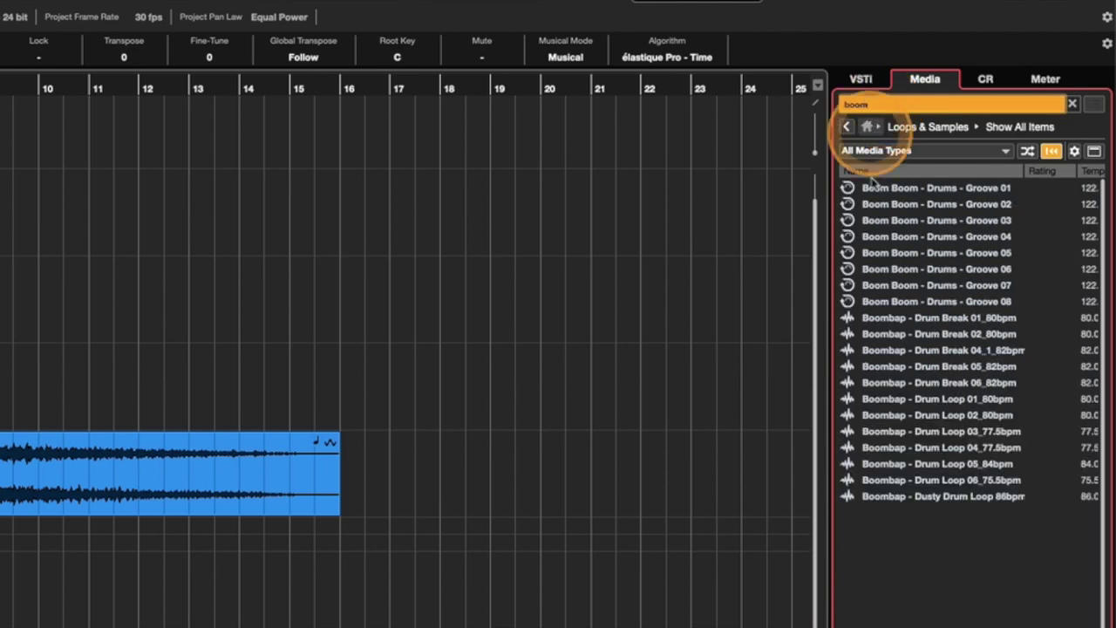
# Step: Search all Loops & Samples libraries for "hit" and for "kick", clear the search and return to the Media home page
pyautogui.doubleClick(859, 104)
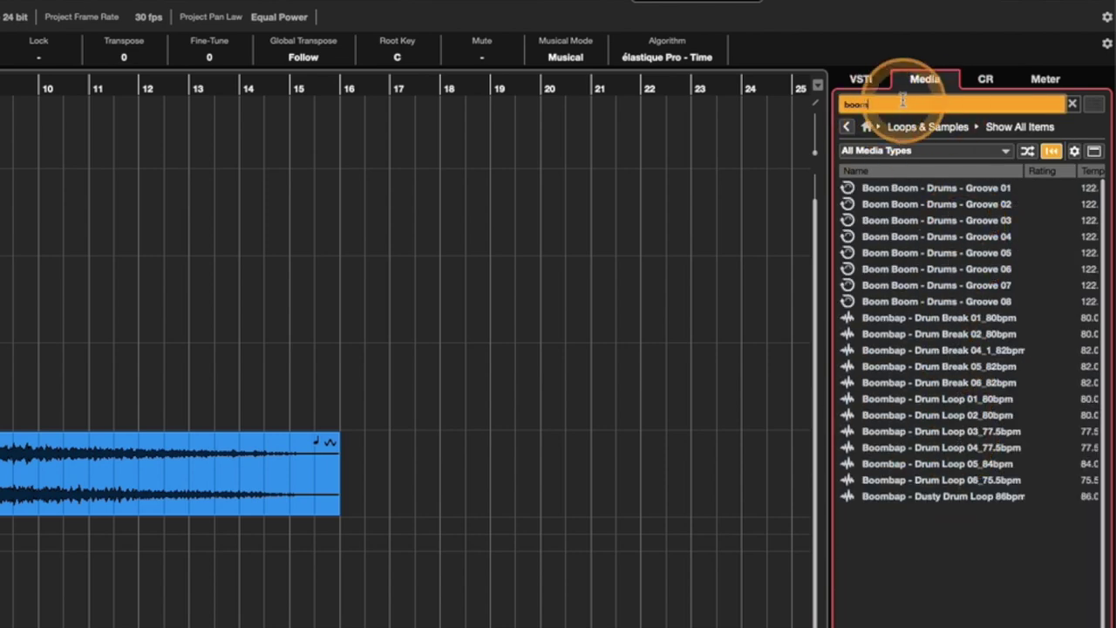
pyautogui.write('hit')
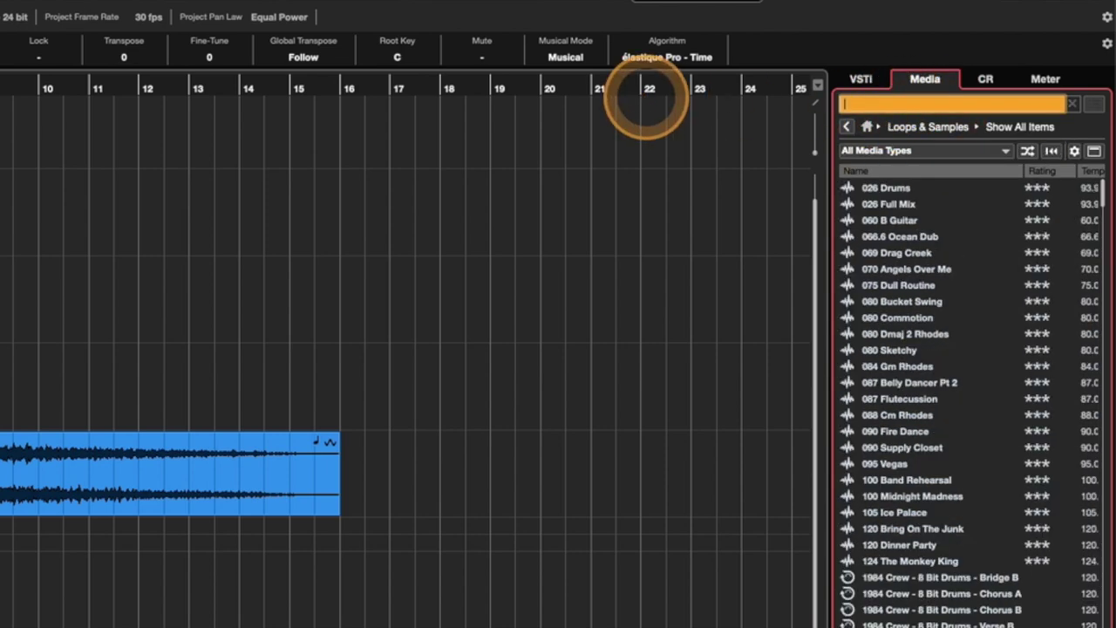
pyautogui.doubleClick(850, 103)
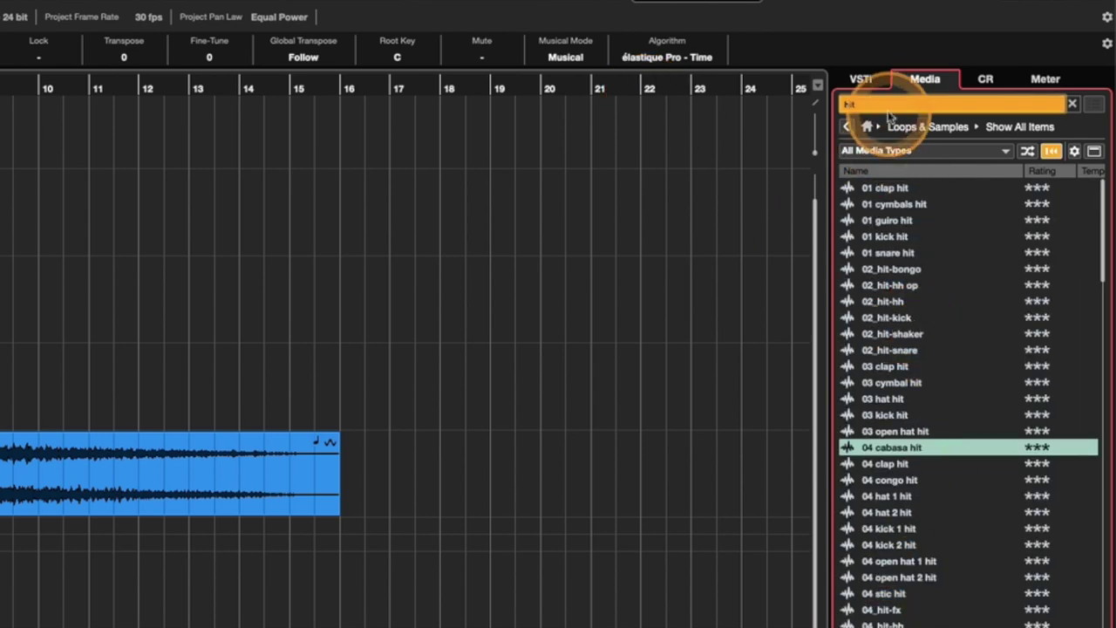
pyautogui.write('kick')
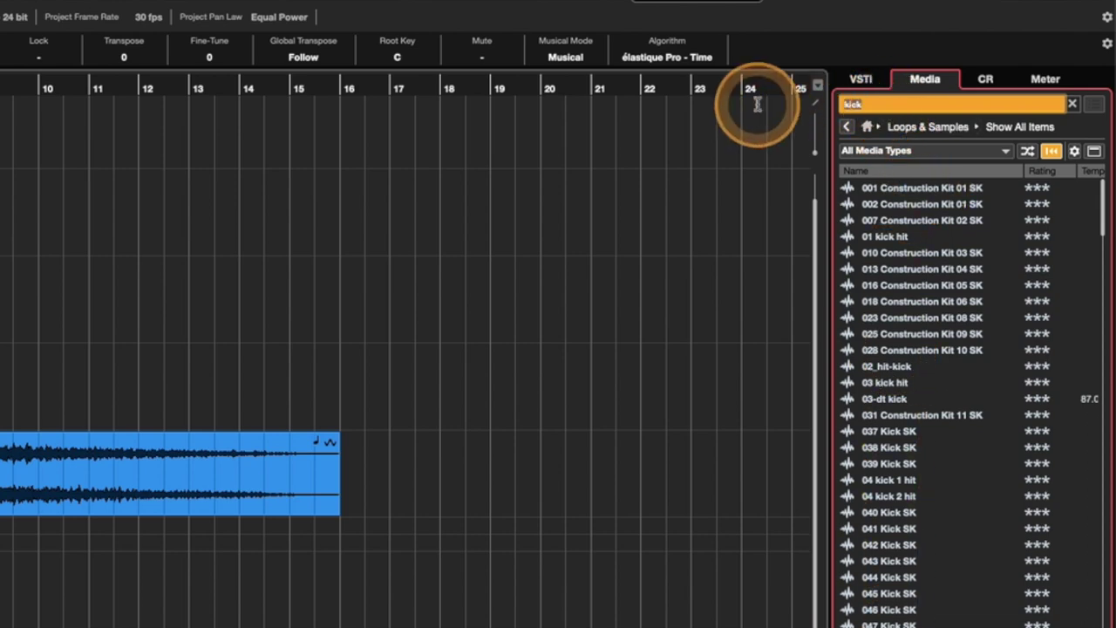
pyautogui.click(1011, 124)
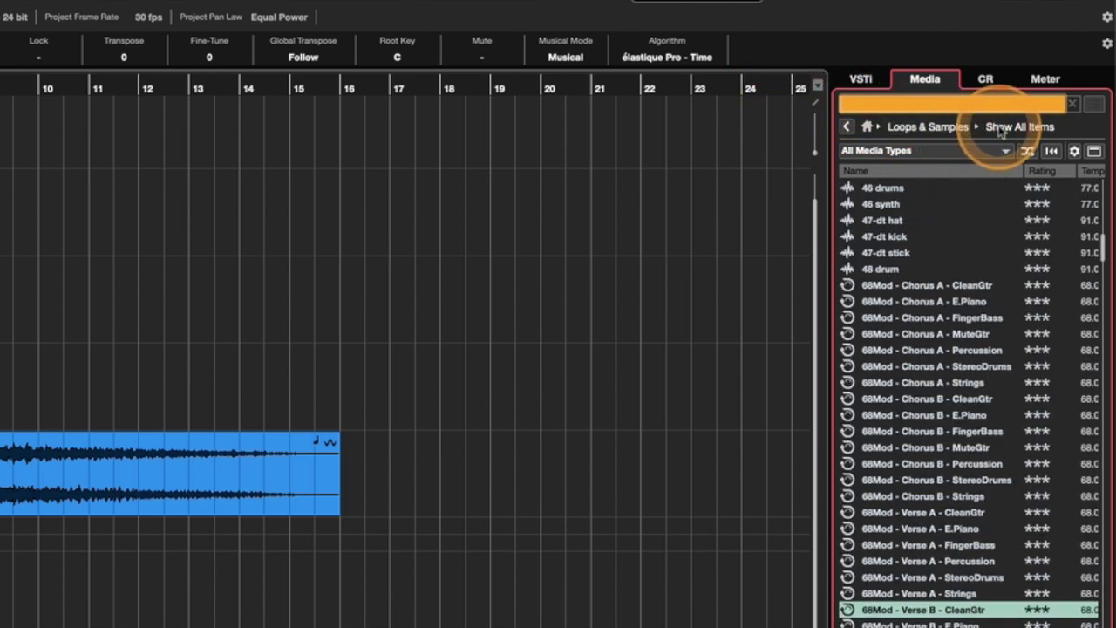
pyautogui.click(868, 128)
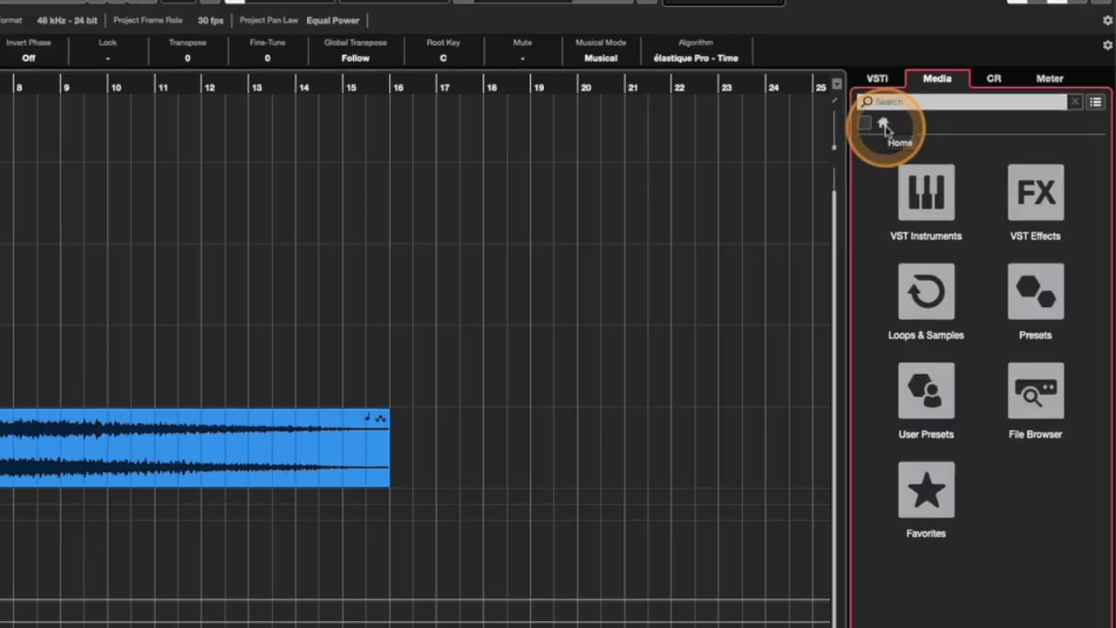